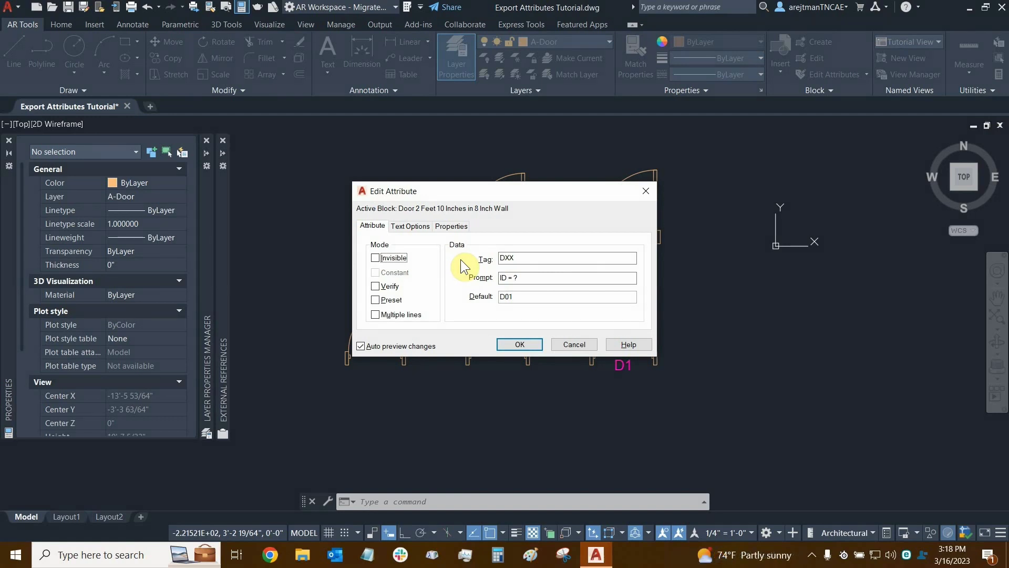
Turn on the Invisible mode for the DXX attribute of the 2 Feet 10 Inches door block and apply it to the drawing.
{"action": "left_click", "coordinate": [375, 258]}
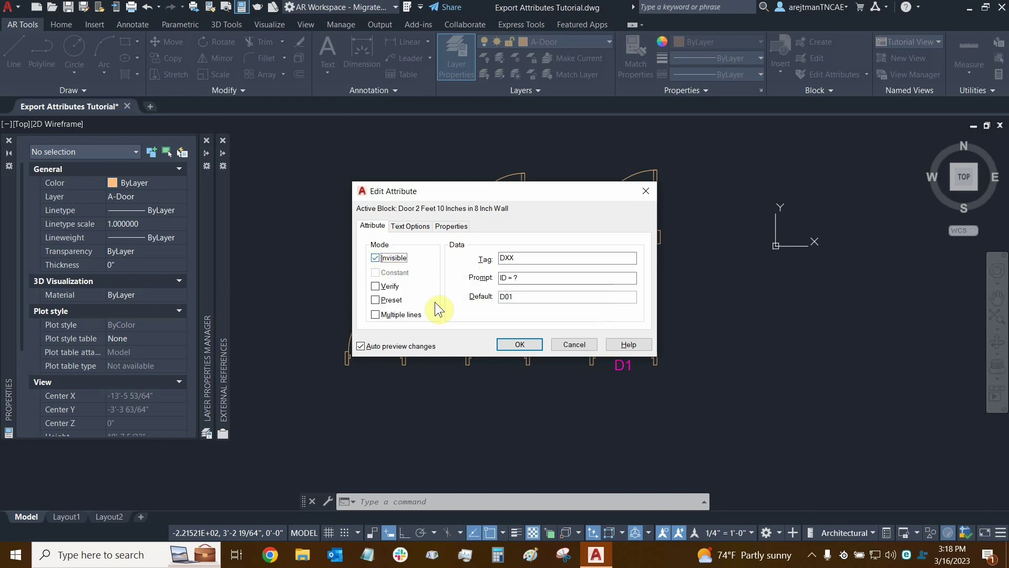
{"action": "left_click", "coordinate": [516, 344]}
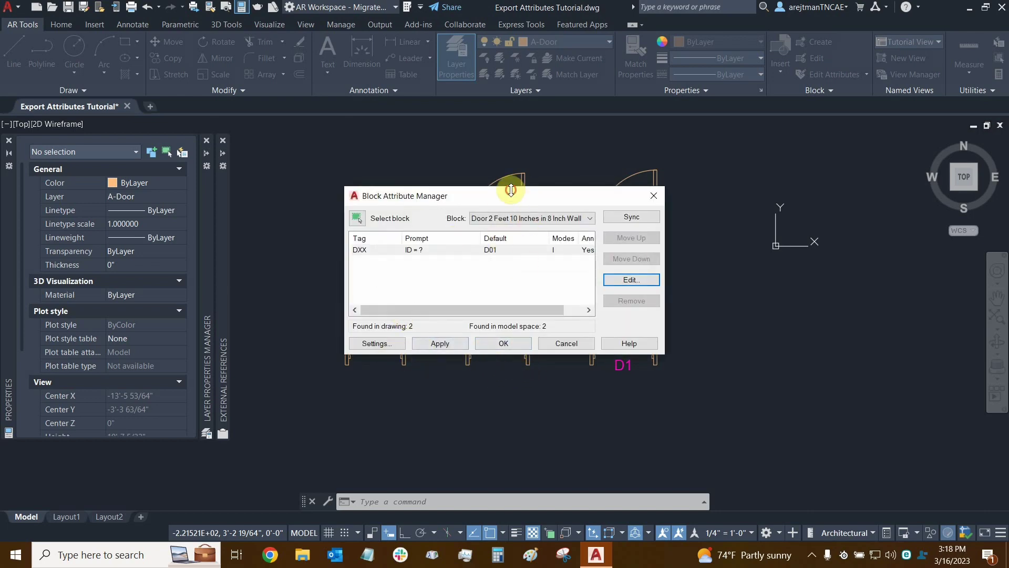
{"action": "mouse_move", "coordinate": [510, 197]}
{"action": "left_mouse_down"}
{"action": "mouse_move", "coordinate": [758, 319]}
{"action": "mouse_move", "coordinate": [759, 294]}
{"action": "left_mouse_up"}
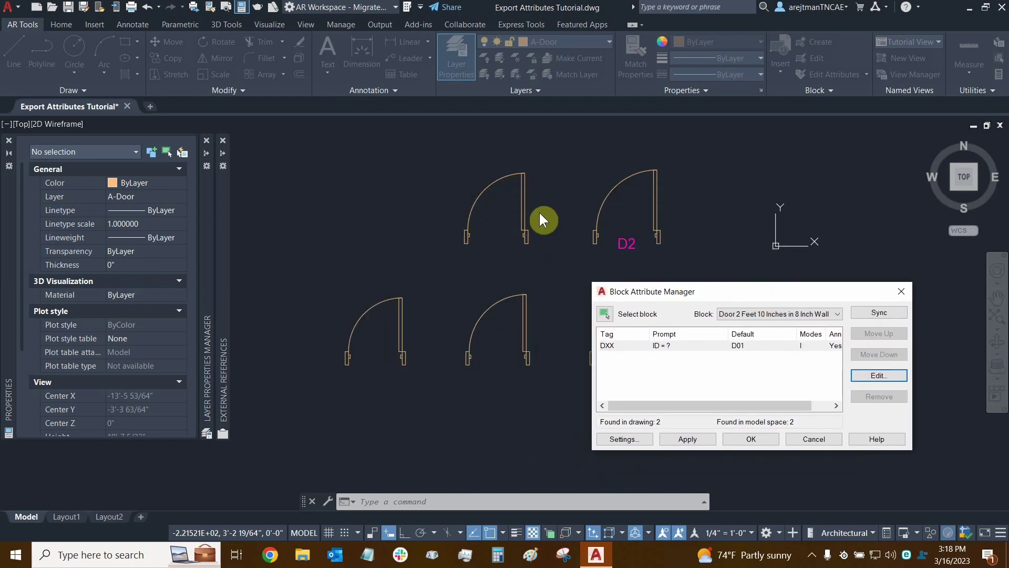
{"action": "left_click", "coordinate": [697, 445]}
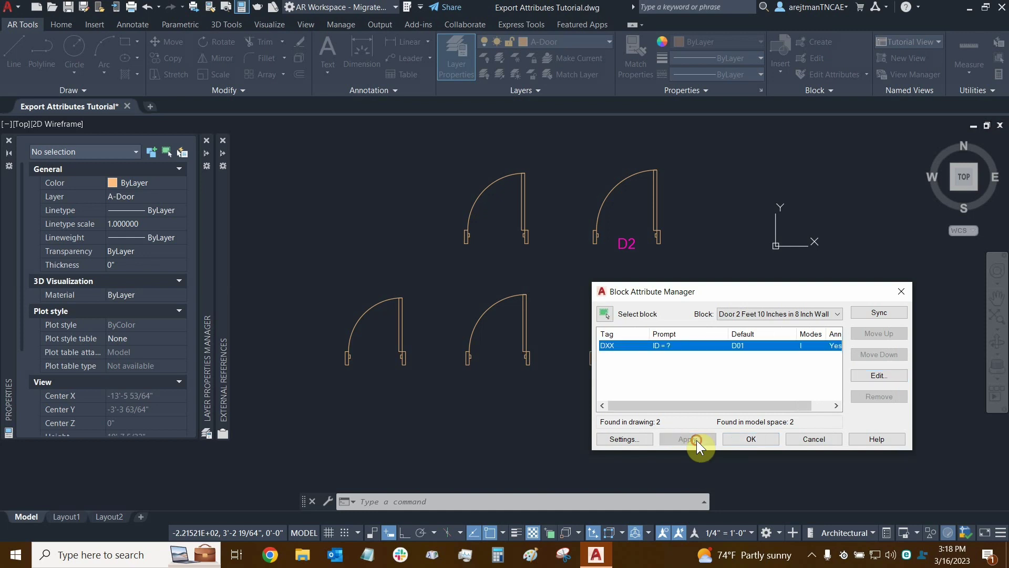
{"action": "left_click", "coordinate": [751, 439]}
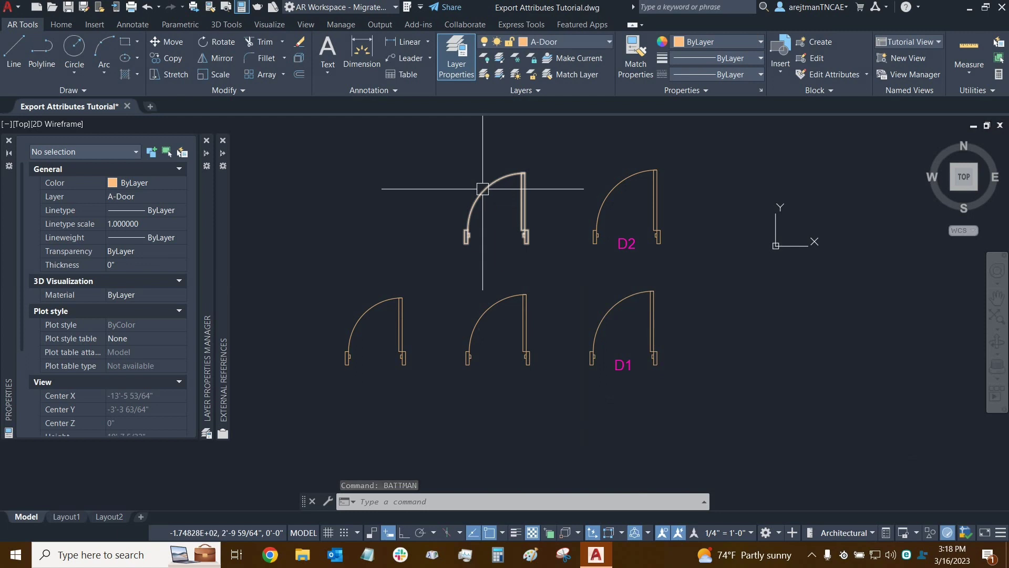
Reopen the door block's DXX attribute with BATTMAN, turn off its Invisible mode and accept the change.
{"action": "mouse_move", "coordinate": [482, 188]}
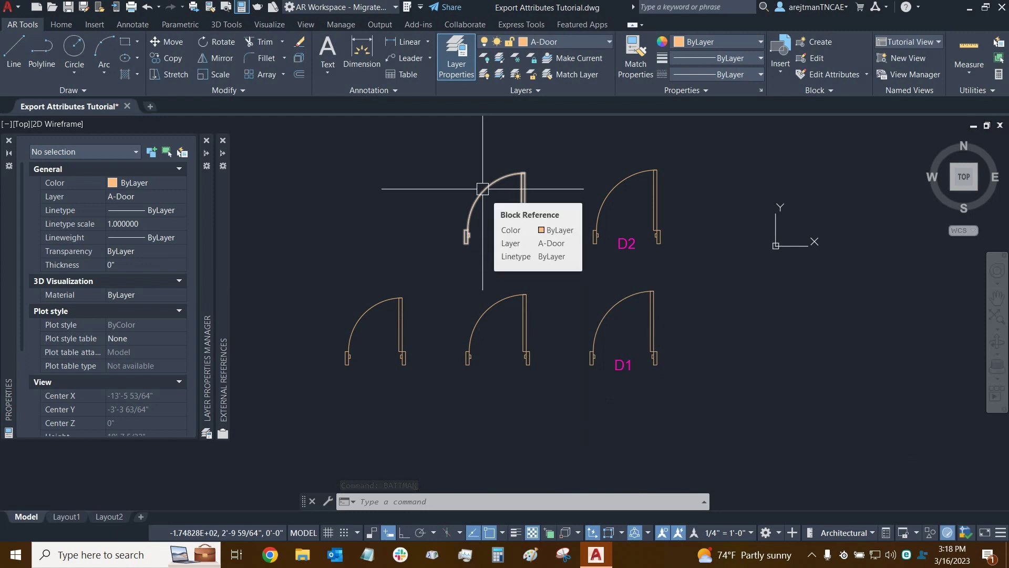
{"action": "type", "text": "BATTMAN"}
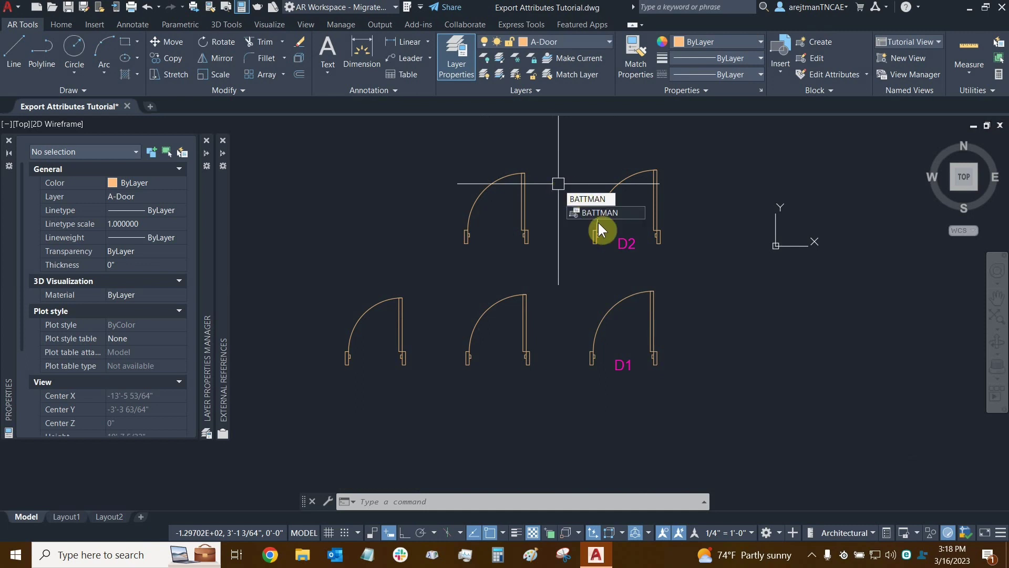
{"action": "key", "text": "Return"}
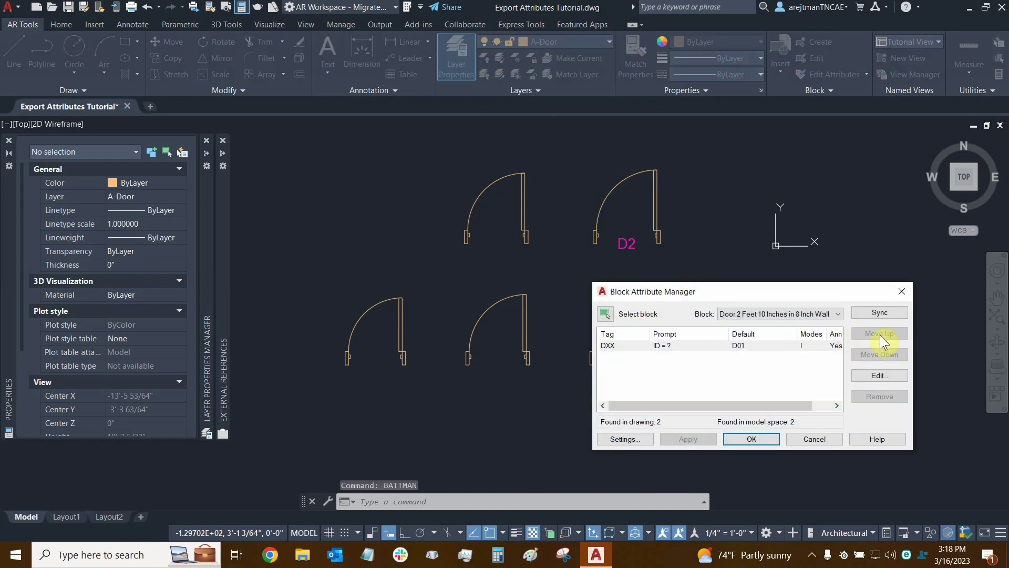
{"action": "left_click", "coordinate": [643, 346]}
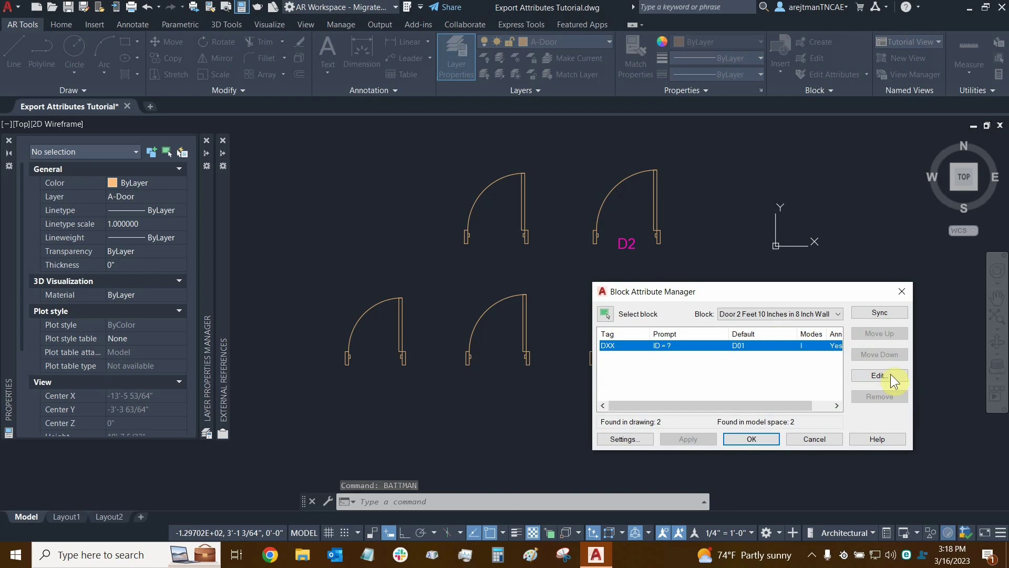
{"action": "left_click", "coordinate": [862, 375]}
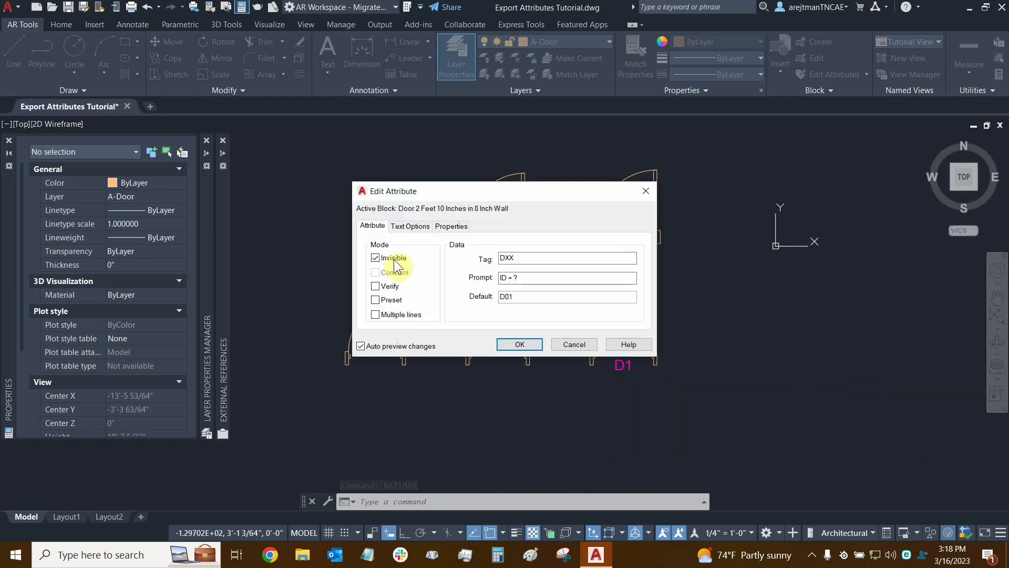
{"action": "left_click_drag", "start_coordinate": [506, 191], "coordinate": [731, 273]}
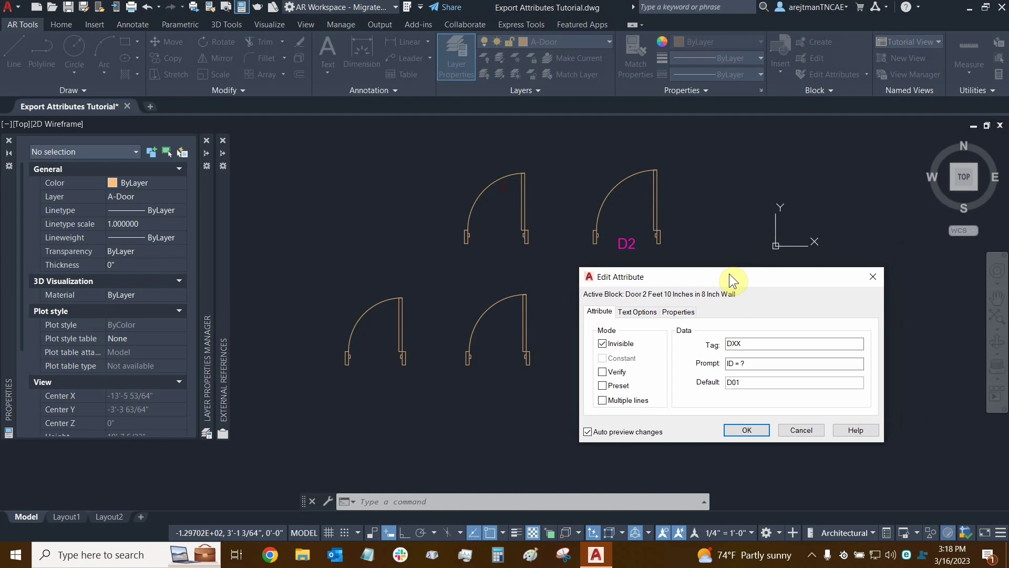
{"action": "left_click", "coordinate": [602, 344]}
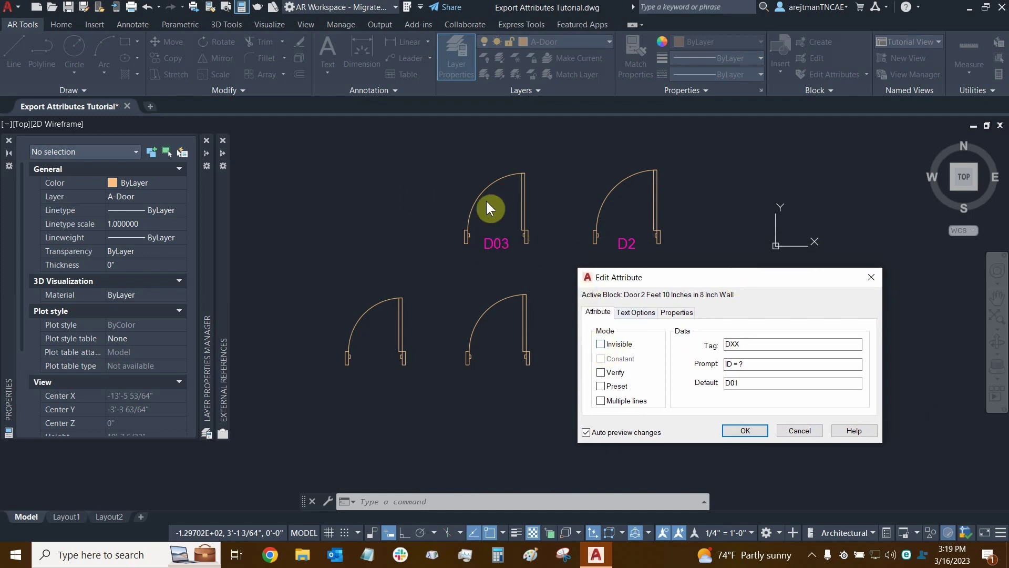
{"action": "left_click", "coordinate": [601, 344]}
{"action": "left_click", "coordinate": [602, 345]}
{"action": "left_click", "coordinate": [746, 430]}
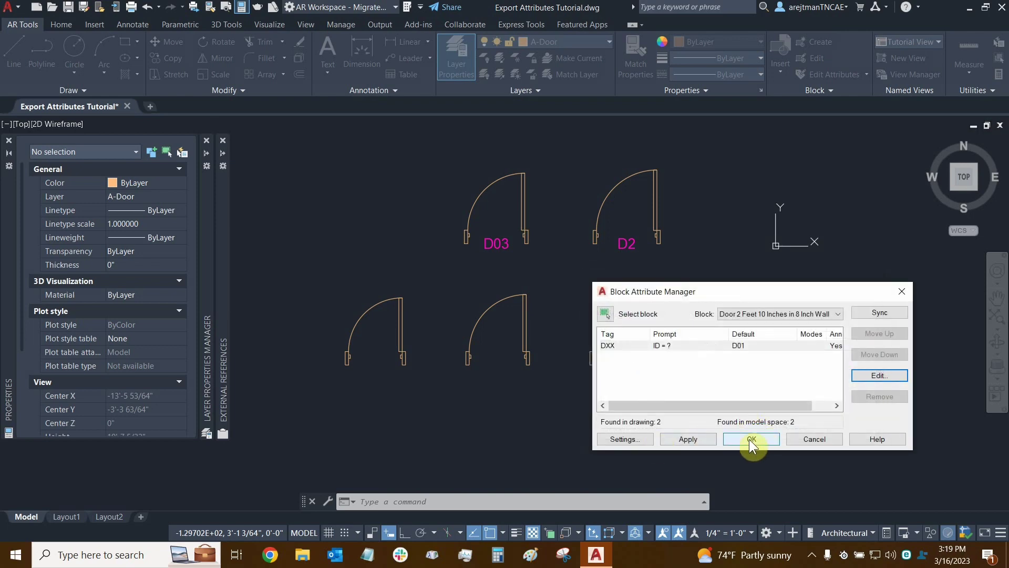
{"action": "left_click", "coordinate": [750, 439]}
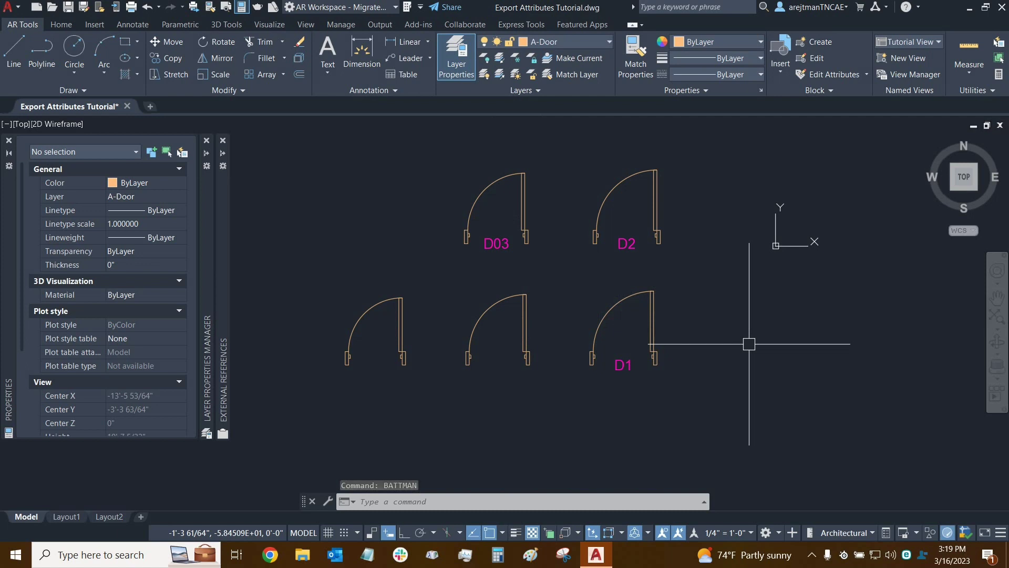
Set the drawing's attribute display (ATTDISP) to OFF.
{"action": "type", "text": "attdi"}
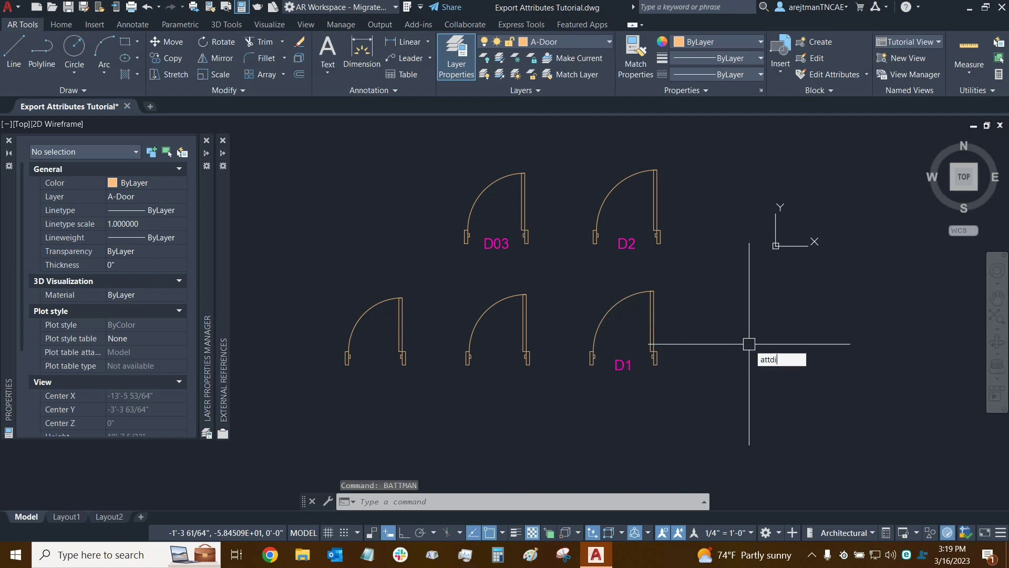
{"action": "type", "text": "sp"}
{"action": "left_click", "coordinate": [779, 372]}
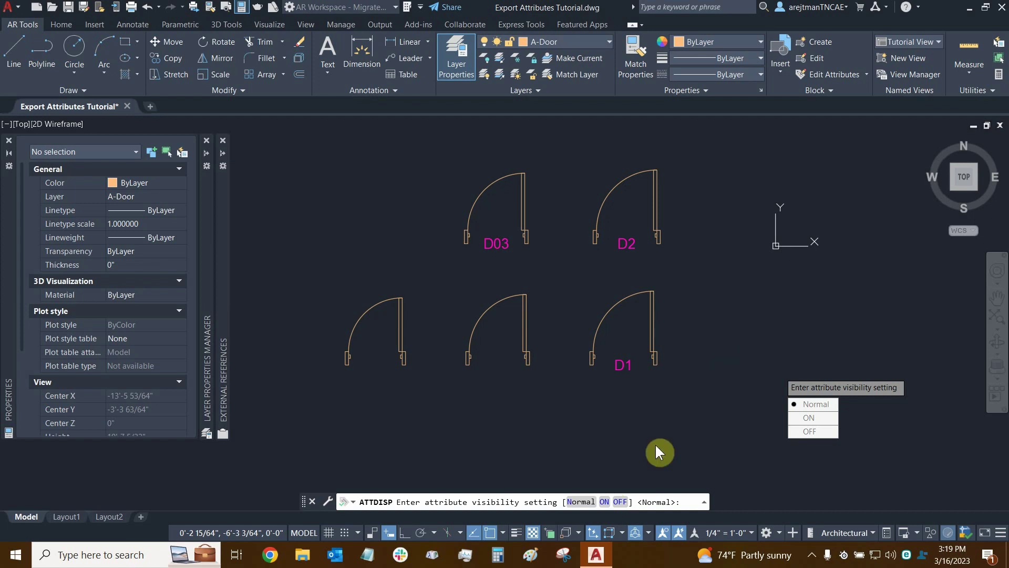
{"action": "left_click", "coordinate": [623, 504]}
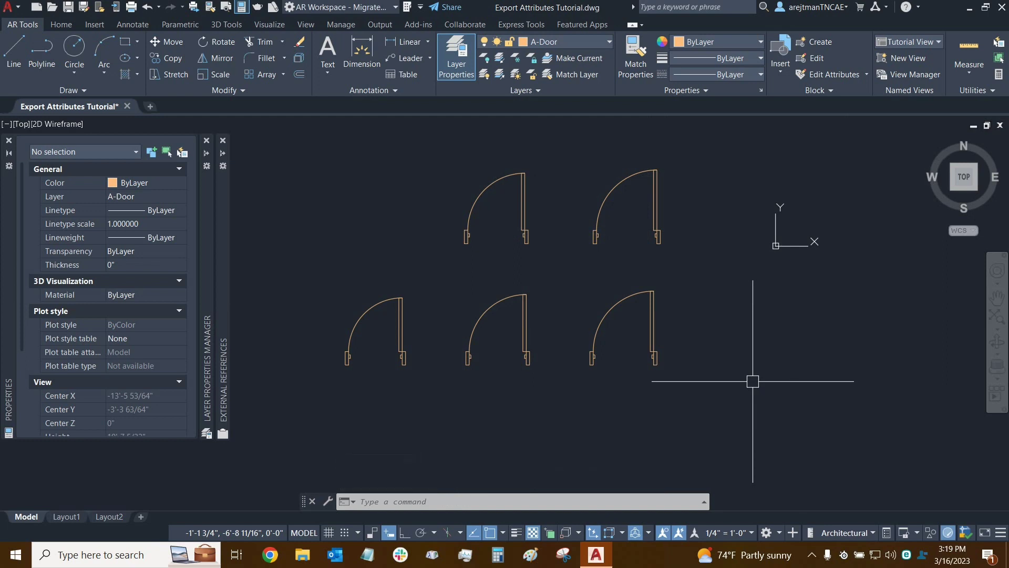
Set the attribute visibility with ATTDISP to ON so all block attributes are shown.
{"action": "type", "text": "ATTDIA"}
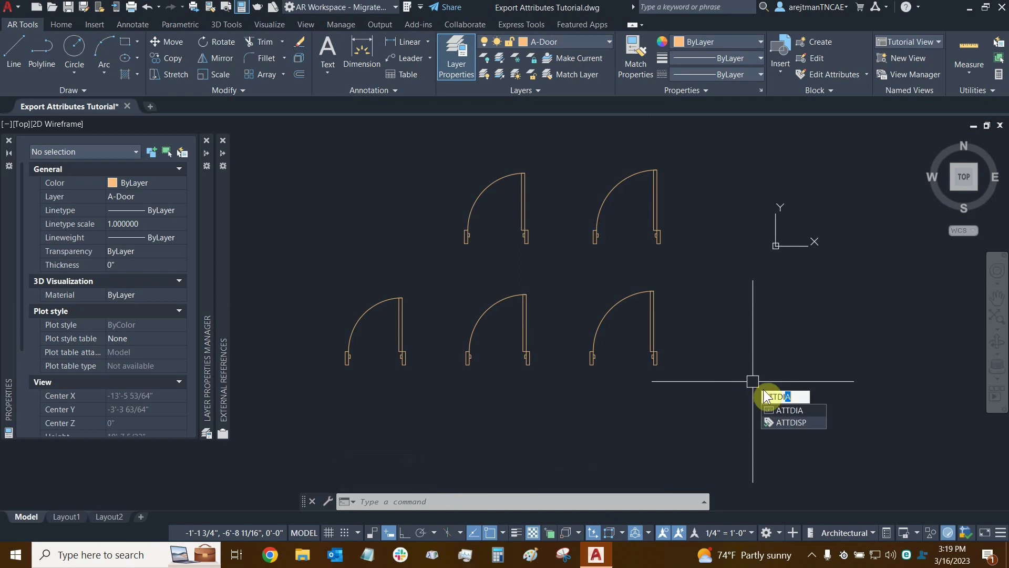
{"action": "left_click", "coordinate": [791, 422]}
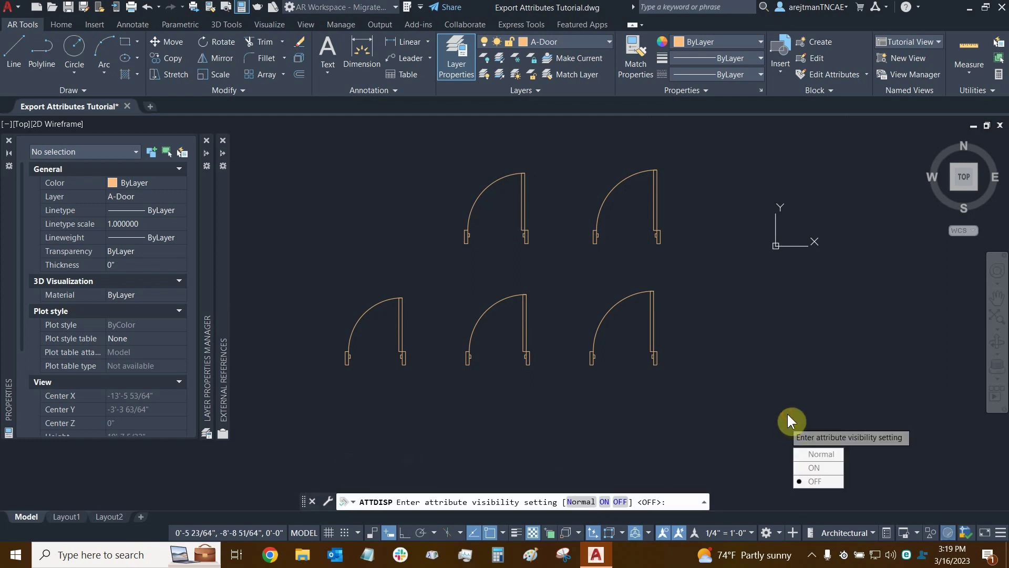
{"action": "left_click", "coordinate": [604, 502]}
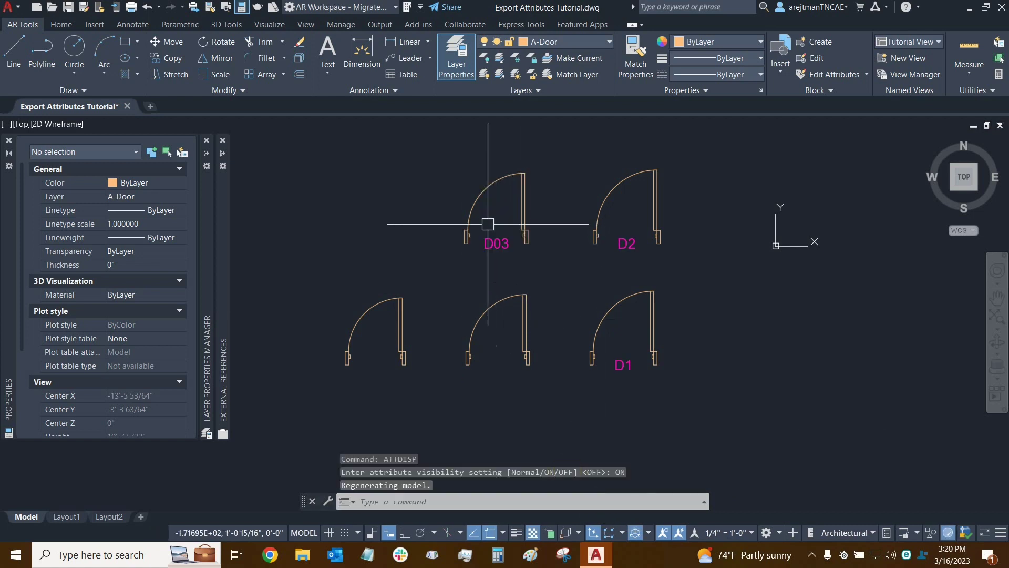
Use BATTMAN to set the door block's DXX attribute back to Invisible and apply the change.
{"action": "type", "text": "BATTMAN"}
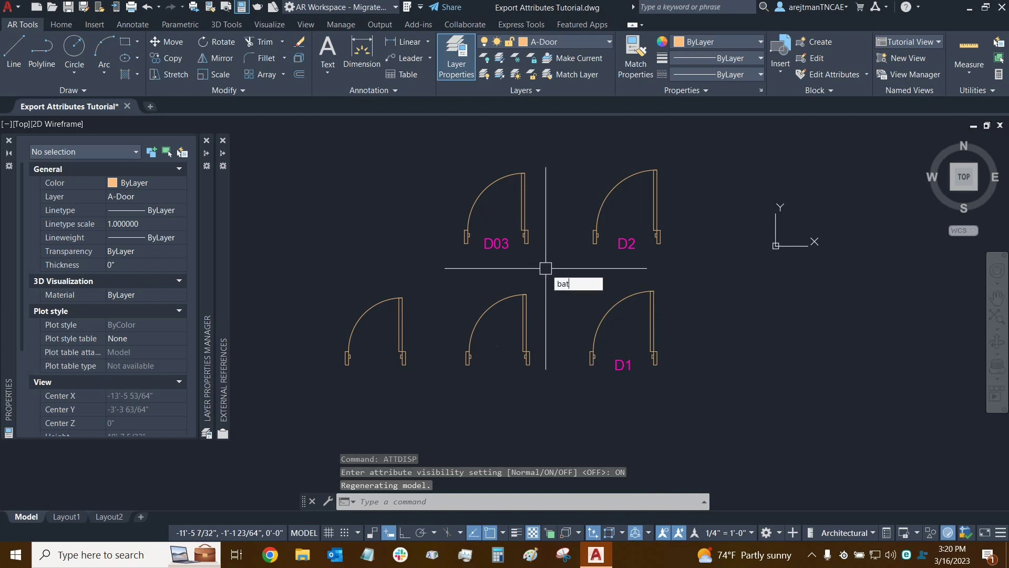
{"action": "left_click", "coordinate": [588, 298]}
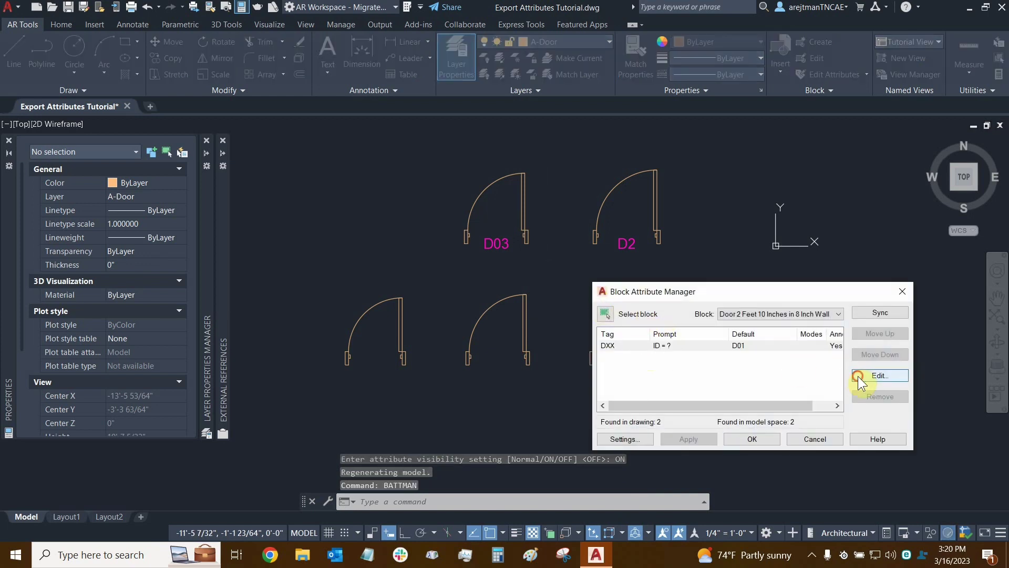
{"action": "left_click", "coordinate": [860, 375]}
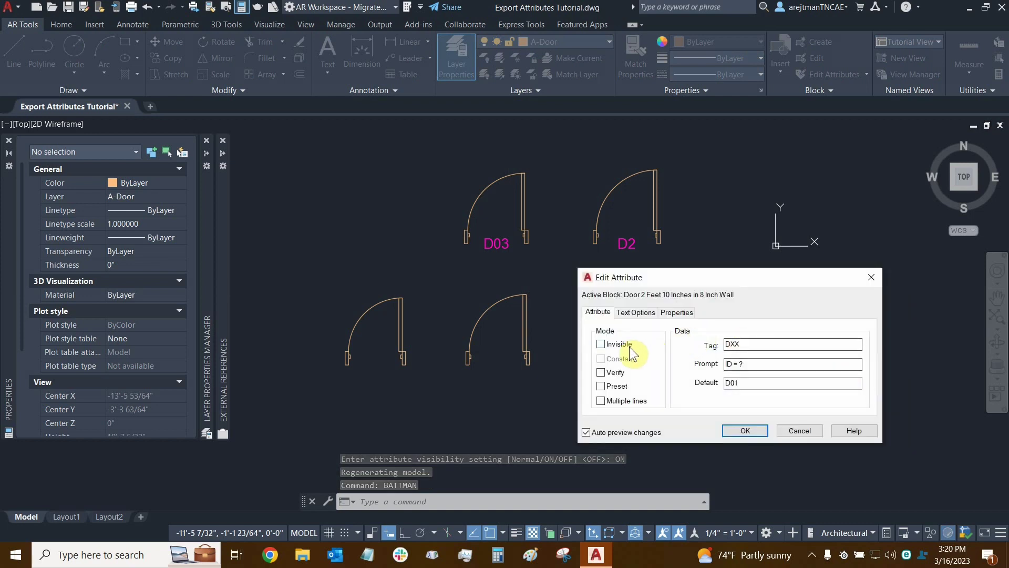
{"action": "left_click", "coordinate": [602, 345]}
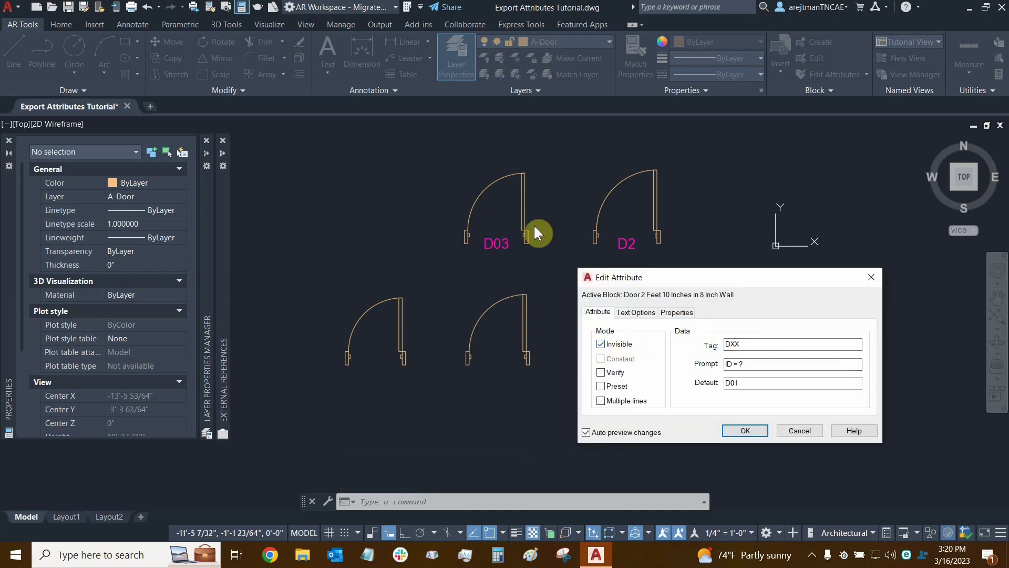
{"action": "left_click", "coordinate": [602, 345]}
{"action": "left_click", "coordinate": [601, 345]}
{"action": "left_click", "coordinate": [747, 432]}
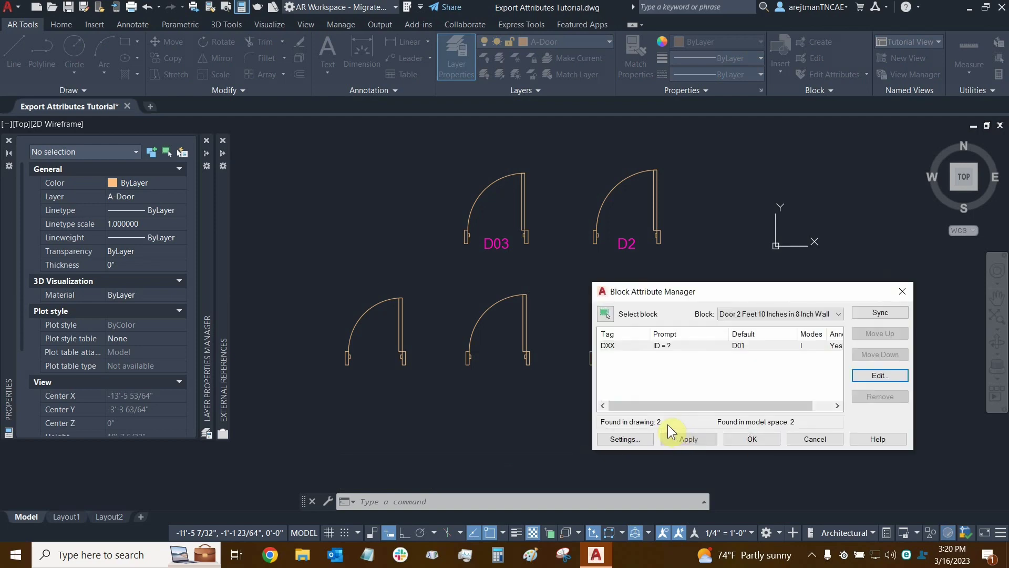
{"action": "left_click", "coordinate": [701, 437]}
{"action": "left_click", "coordinate": [755, 442]}
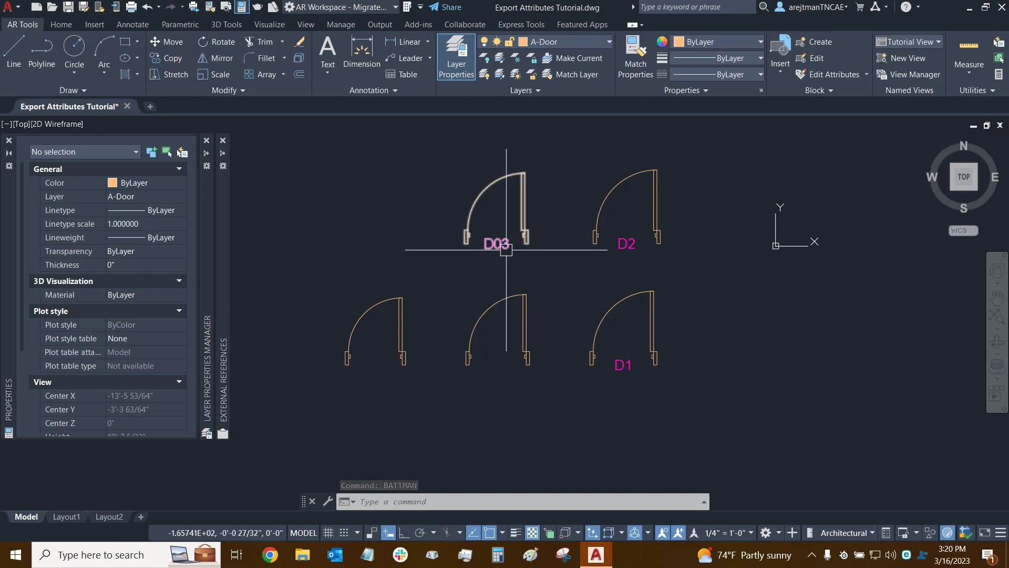
Switch ATTDISP to Normal so each attribute follows its own visibility mode.
{"action": "type", "text": "attdis"}
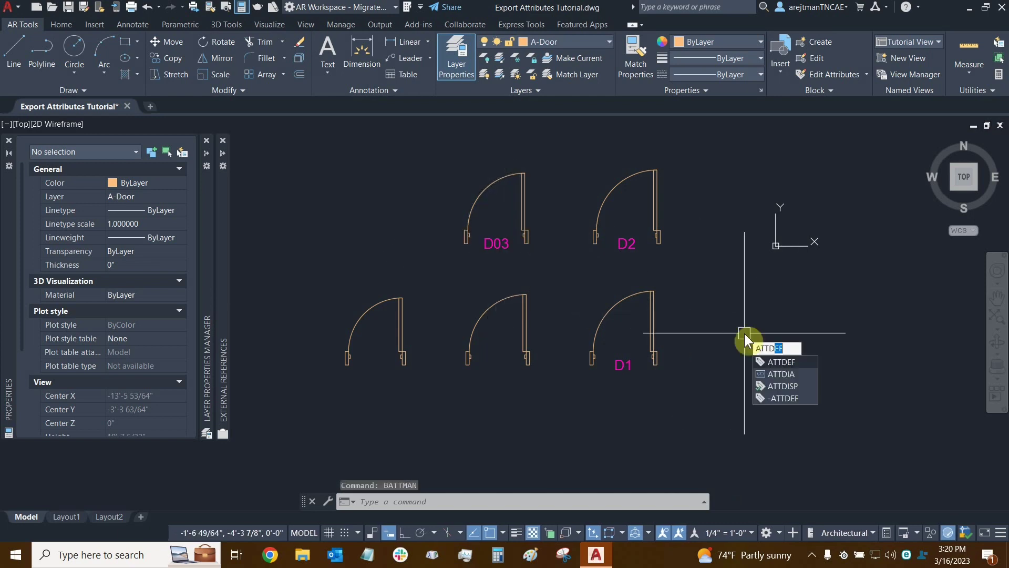
{"action": "left_click", "coordinate": [776, 362]}
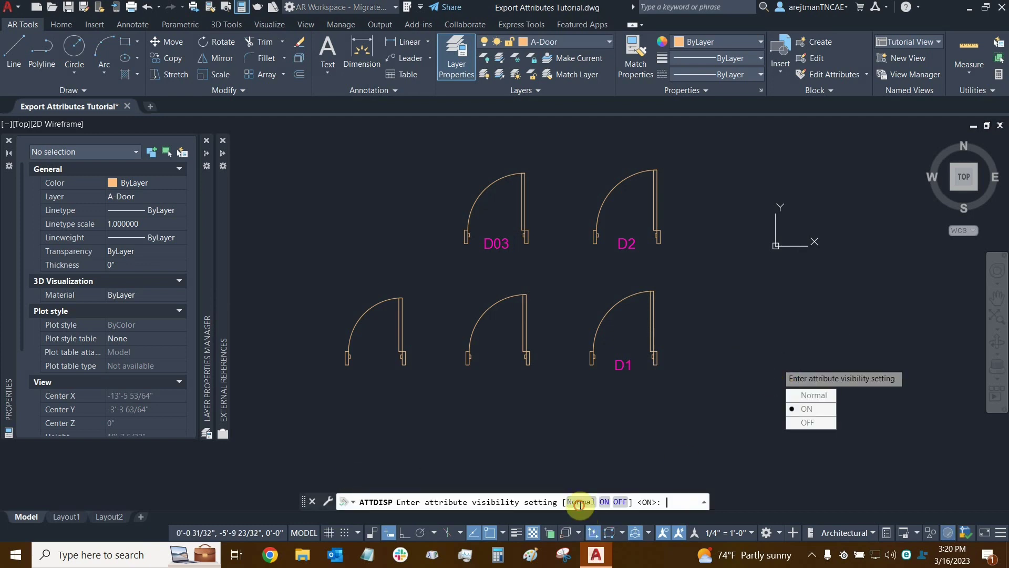
{"action": "left_click", "coordinate": [580, 502]}
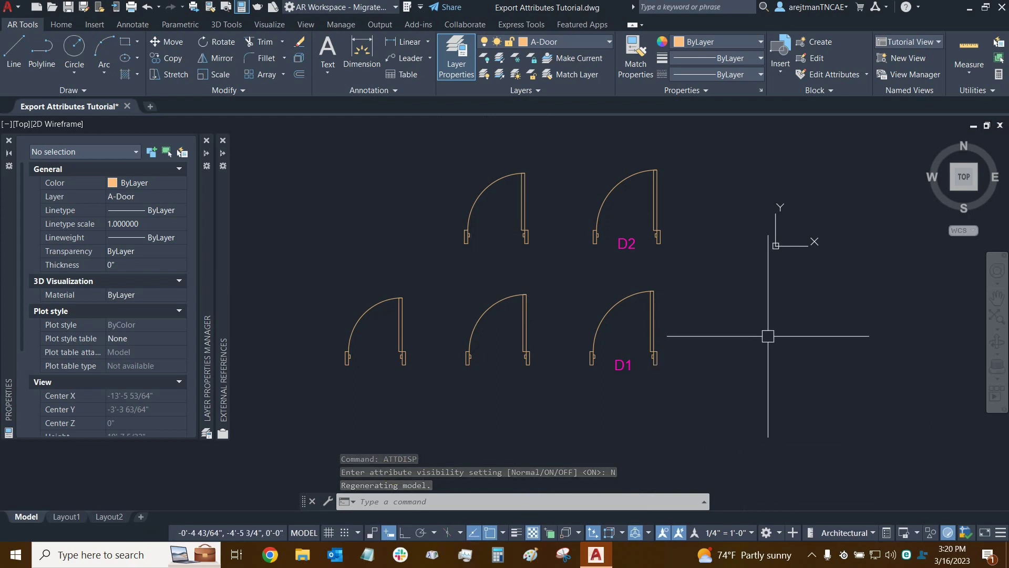
Use BATTMAN to turn off Invisible and turn on Verify for the DXX attribute of the Door 2 Feet 10 Inches block, applying the change.
{"action": "type", "text": "battman"}
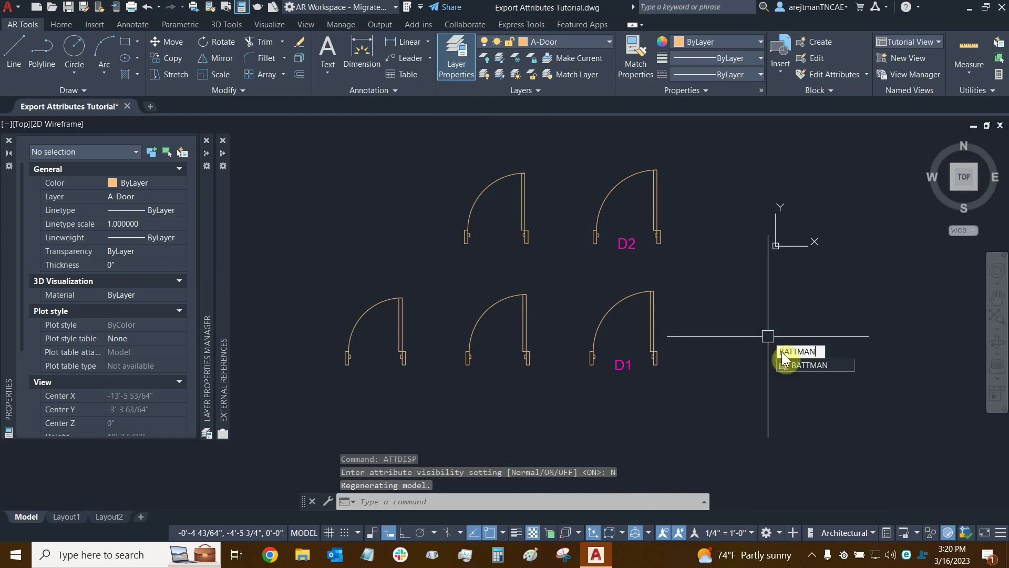
{"action": "left_click", "coordinate": [798, 364]}
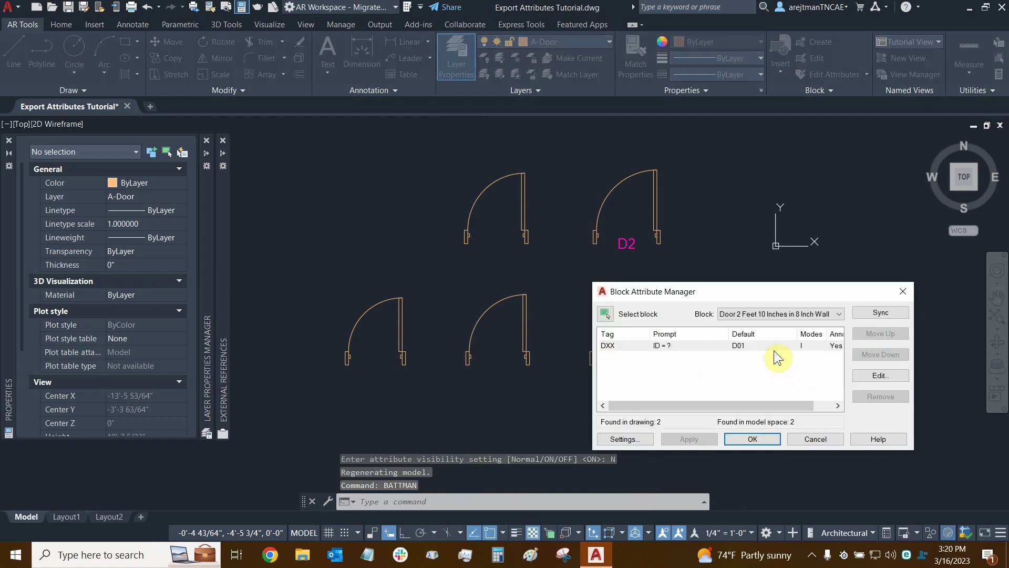
{"action": "left_click", "coordinate": [630, 347]}
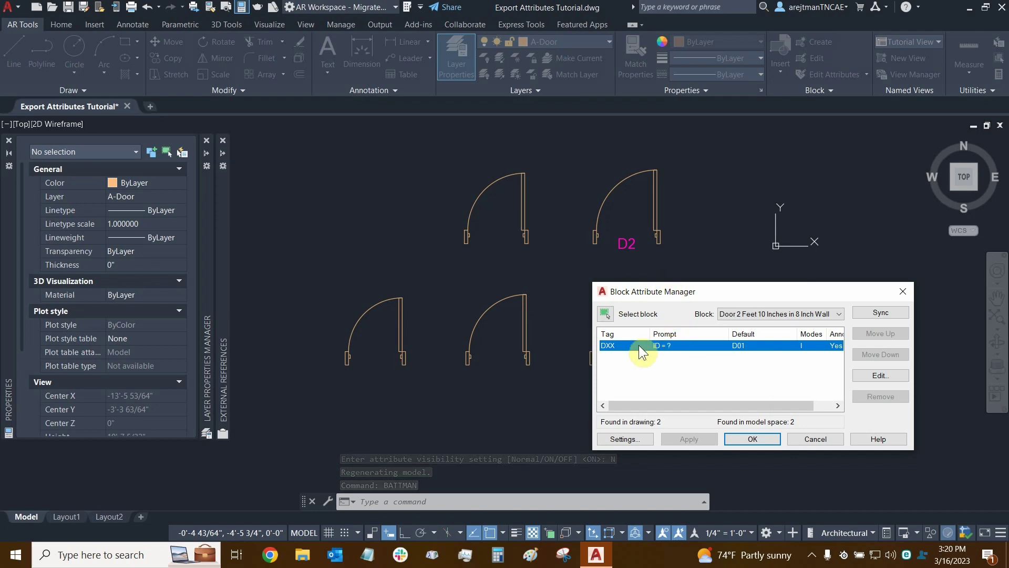
{"action": "left_click", "coordinate": [881, 375]}
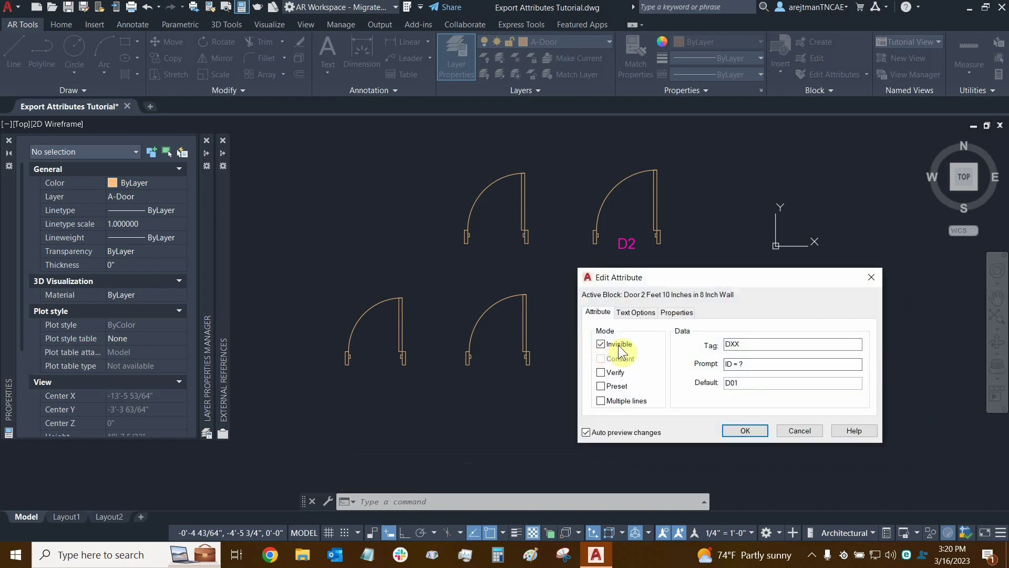
{"action": "left_click", "coordinate": [605, 344]}
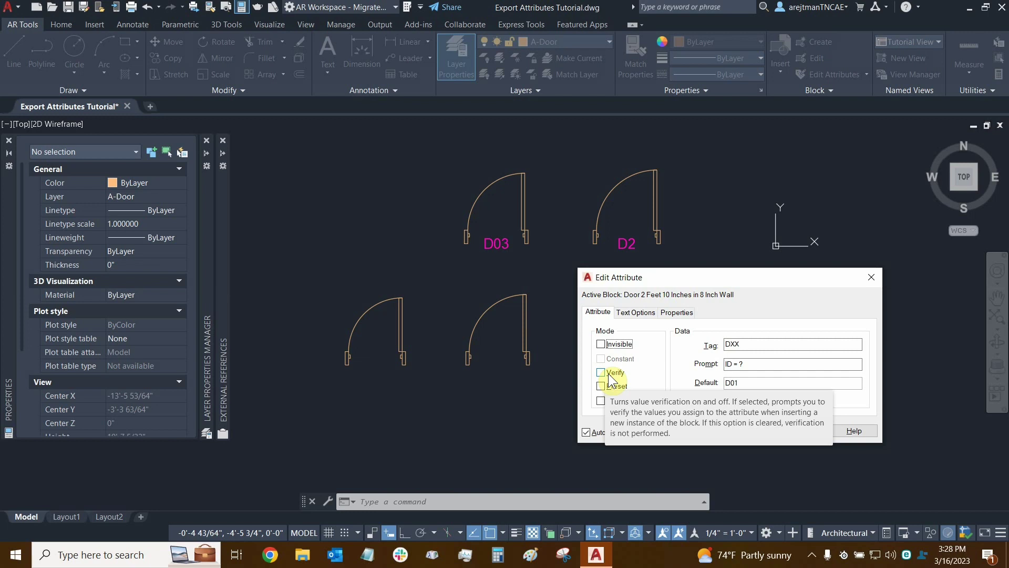
{"action": "left_click", "coordinate": [608, 373]}
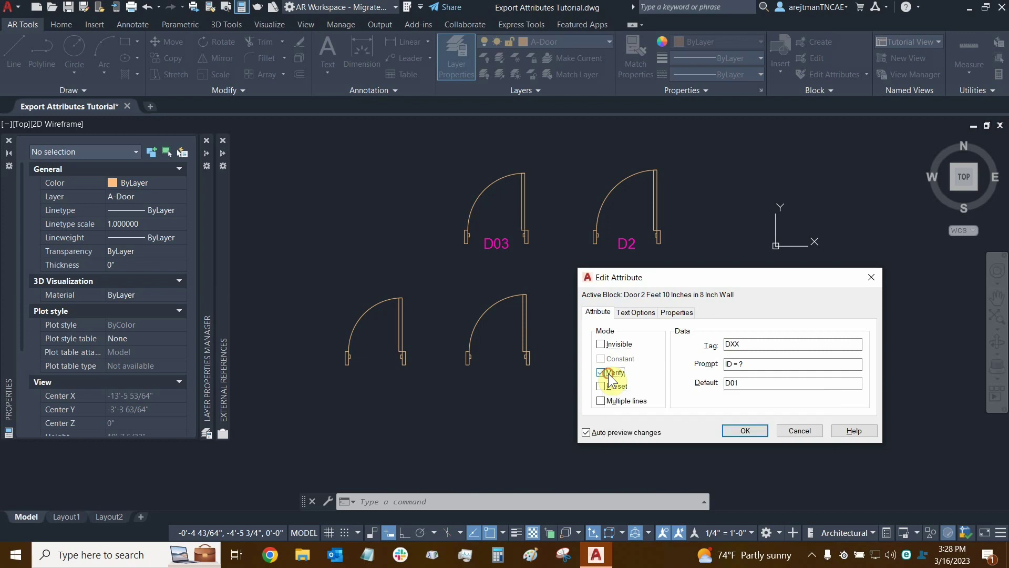
{"action": "left_click", "coordinate": [733, 427]}
{"action": "left_click", "coordinate": [699, 439]}
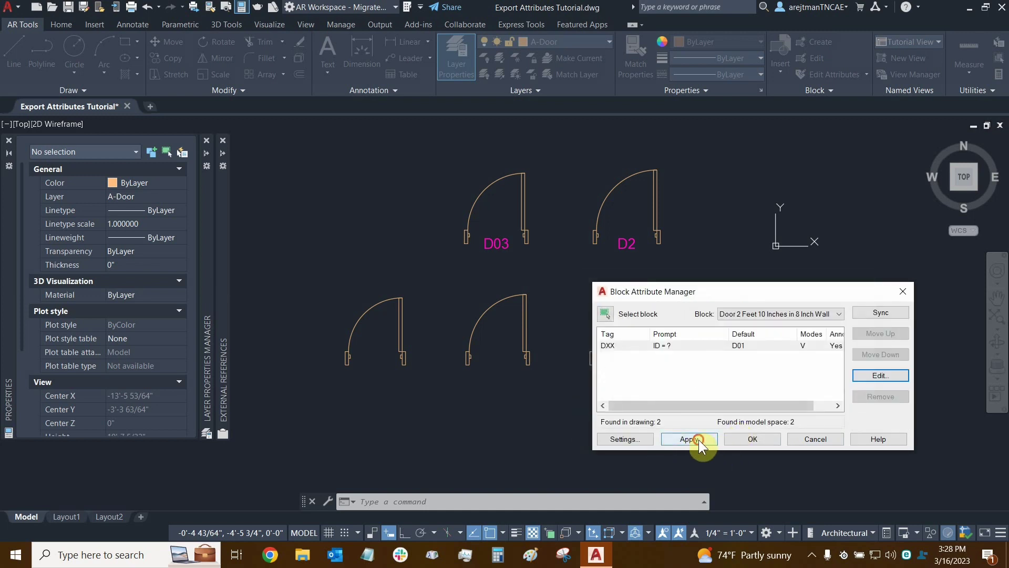
{"action": "left_click", "coordinate": [748, 441]}
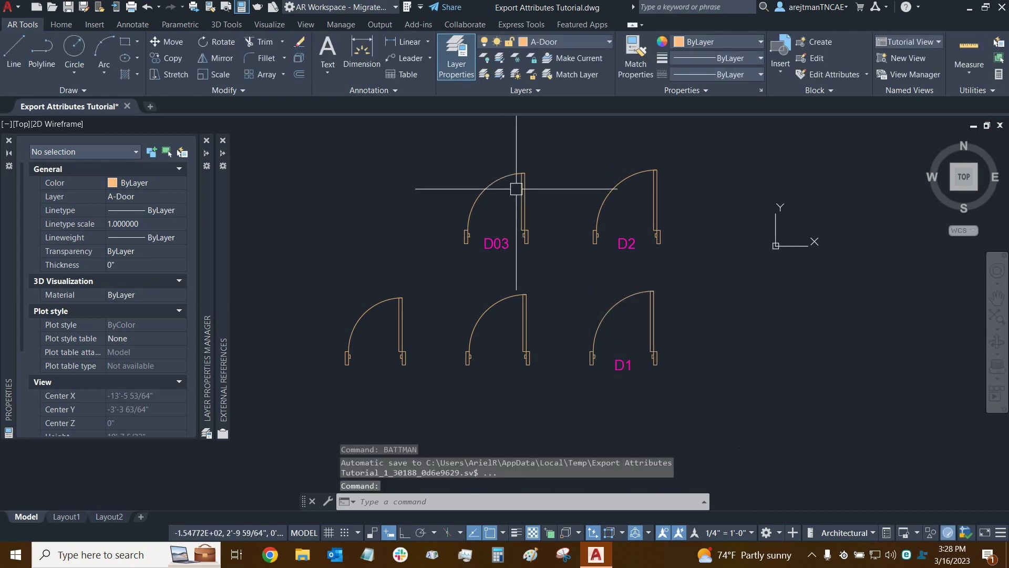
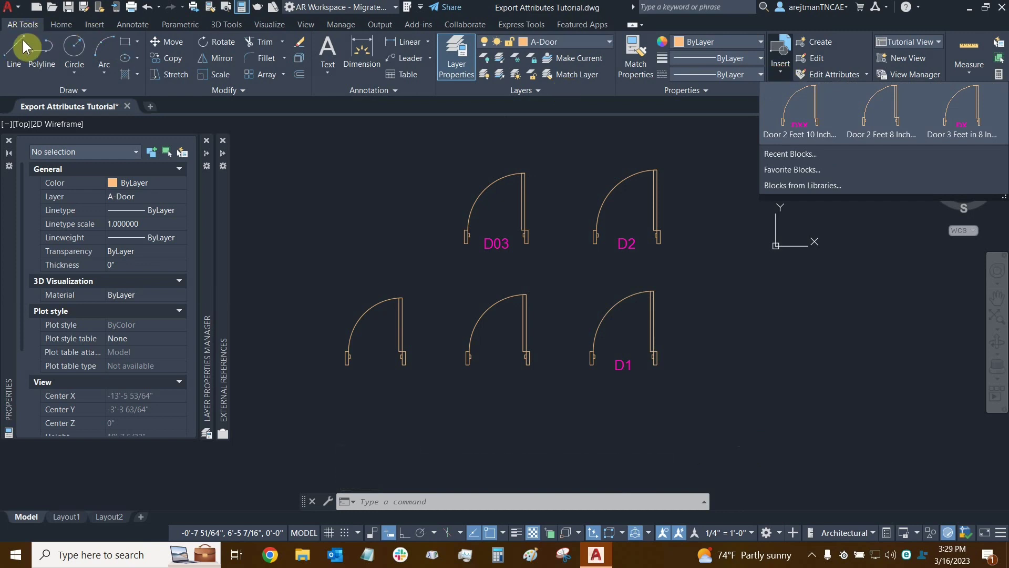
{"action": "left_click", "coordinate": [265, 158]}
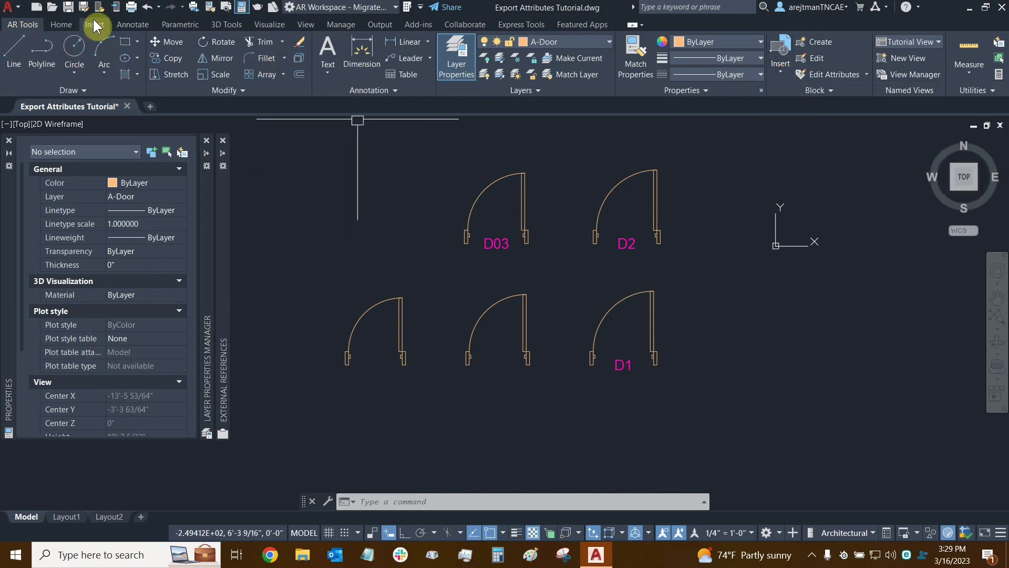
{"action": "left_click", "coordinate": [60, 24]}
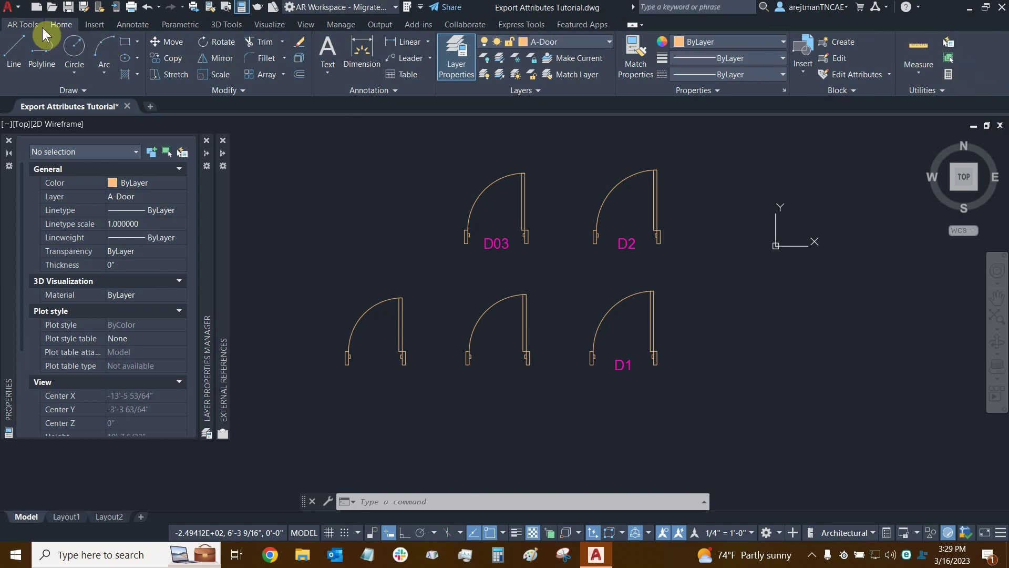
{"action": "left_click", "coordinate": [17, 25]}
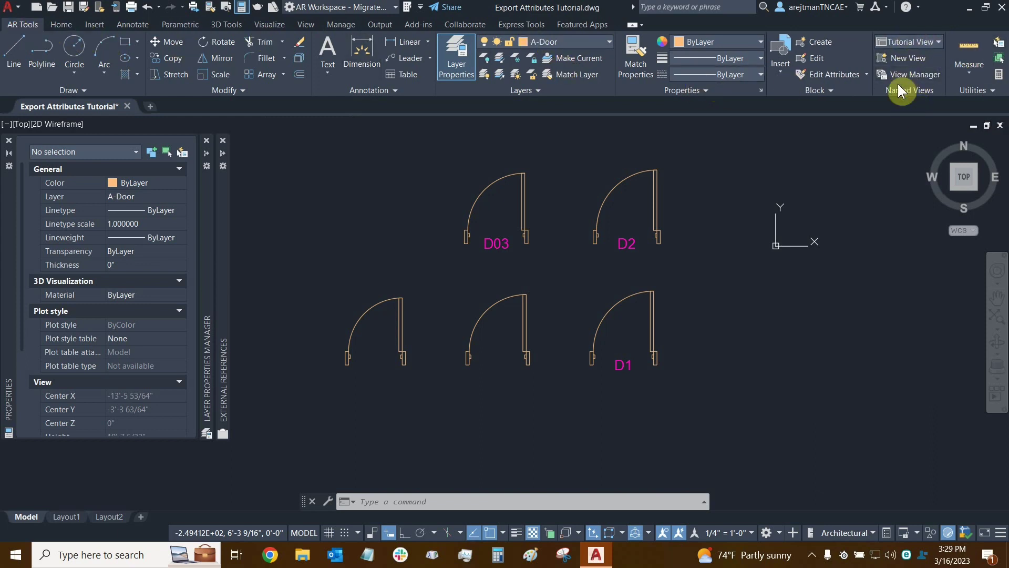
Insert a Door 2 Feet 10 Inches block above the D03 door and set its ID attribute to D04.
{"action": "left_click", "coordinate": [781, 73]}
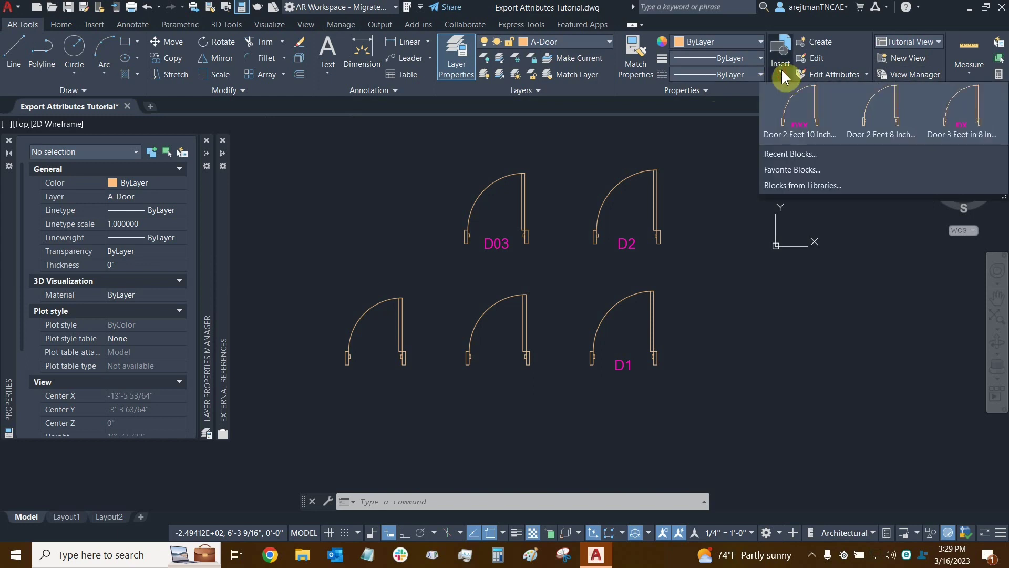
{"action": "left_click", "coordinate": [786, 110]}
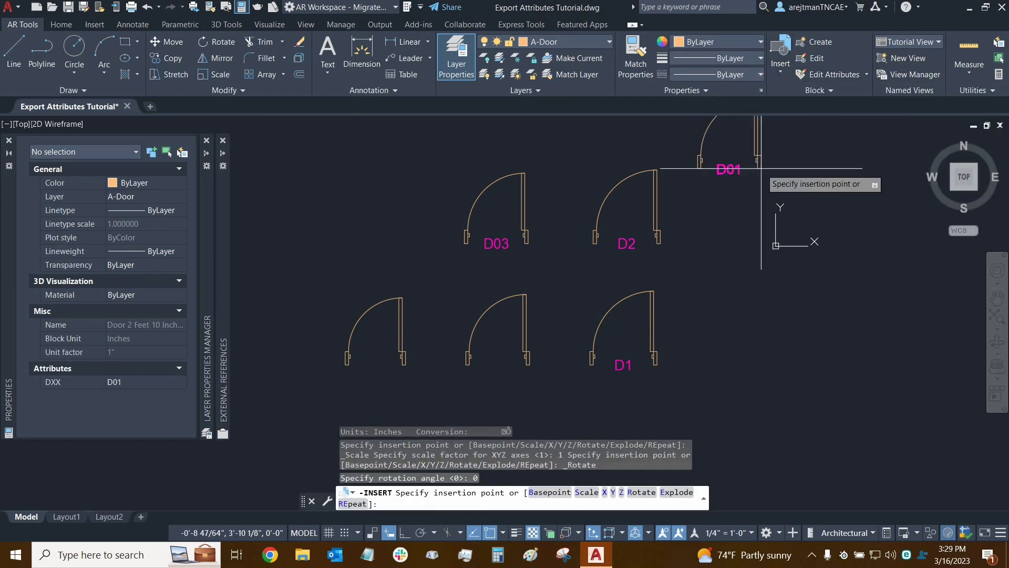
{"action": "middle_click_drag", "start_coordinate": [531, 167], "coordinate": [555, 256]}
{"action": "scroll", "coordinate": [550, 233], "scroll_direction": "down", "scroll_amount": 1}
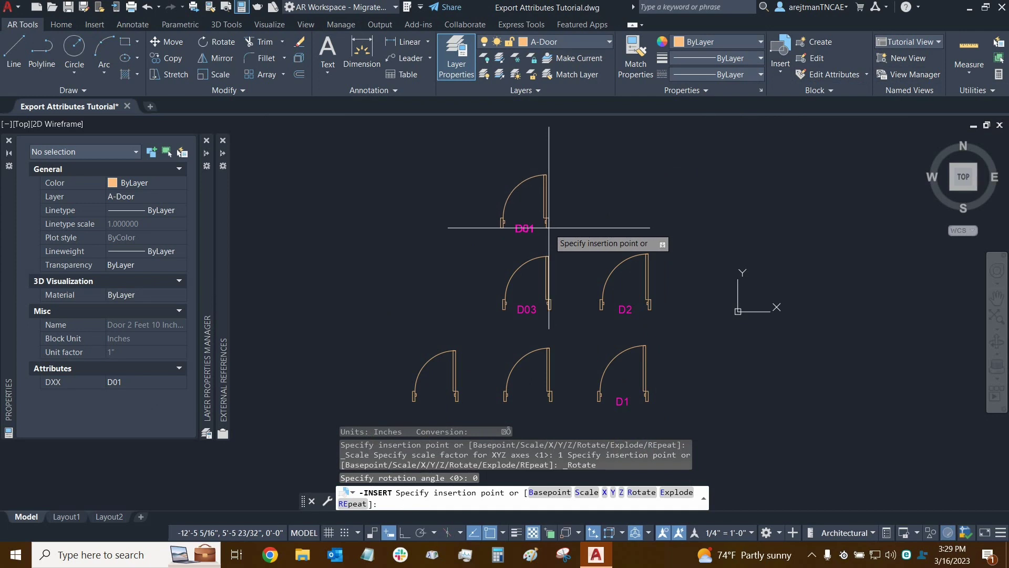
{"action": "left_click", "coordinate": [551, 223]}
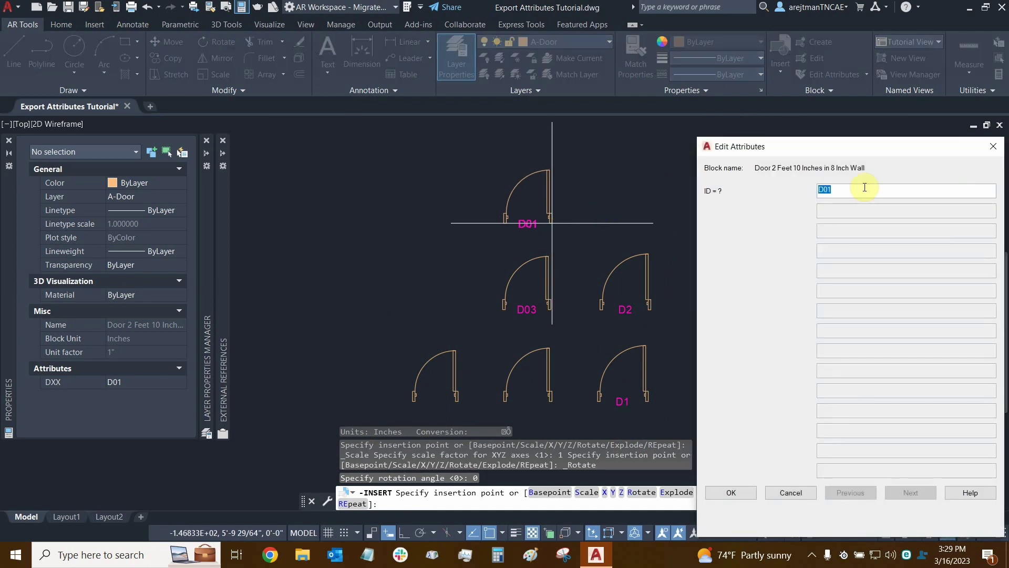
{"action": "left_click", "coordinate": [845, 187]}
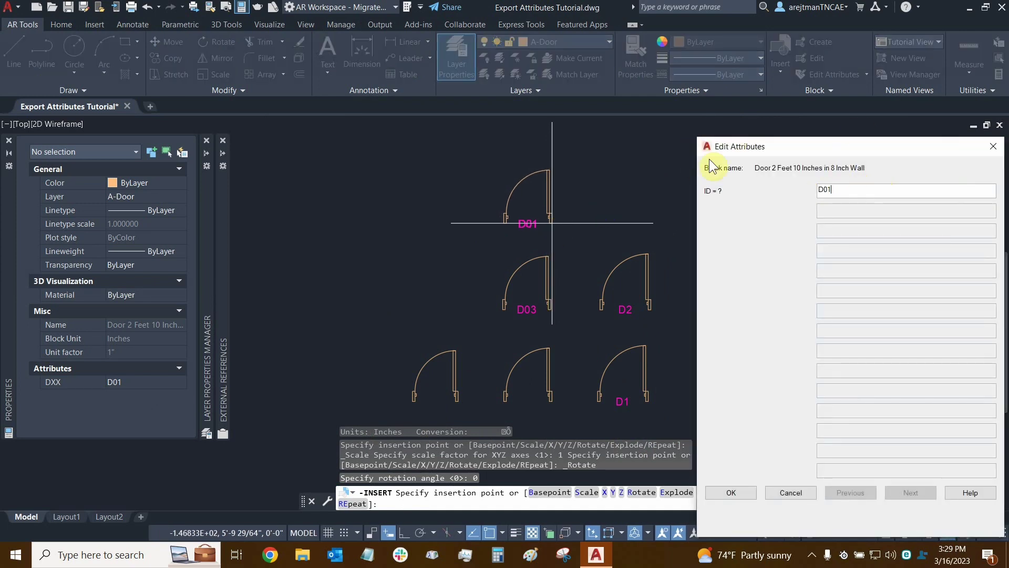
{"action": "key", "text": "BackSpace"}
{"action": "type", "text": "4"}
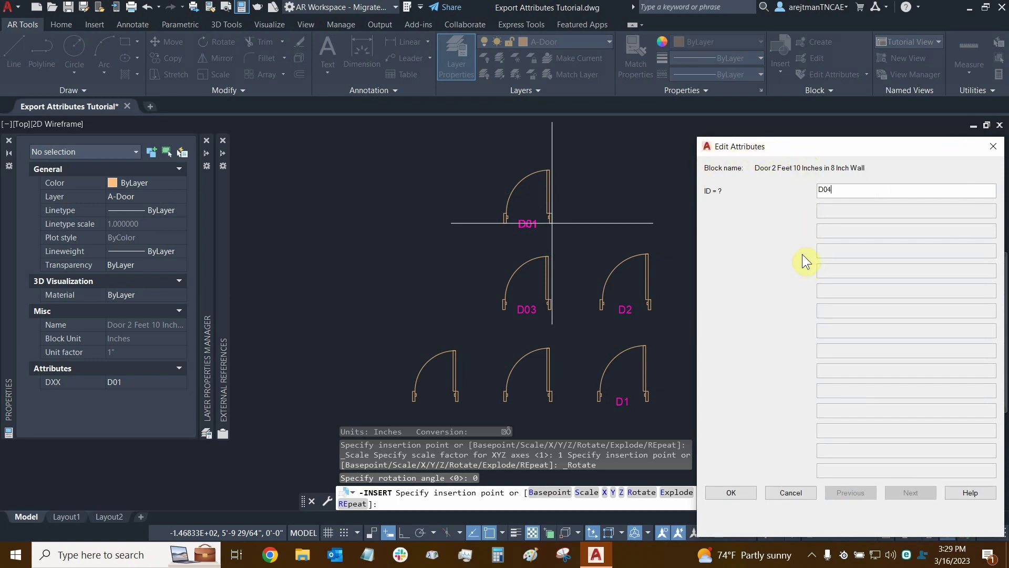
{"action": "left_click", "coordinate": [735, 494]}
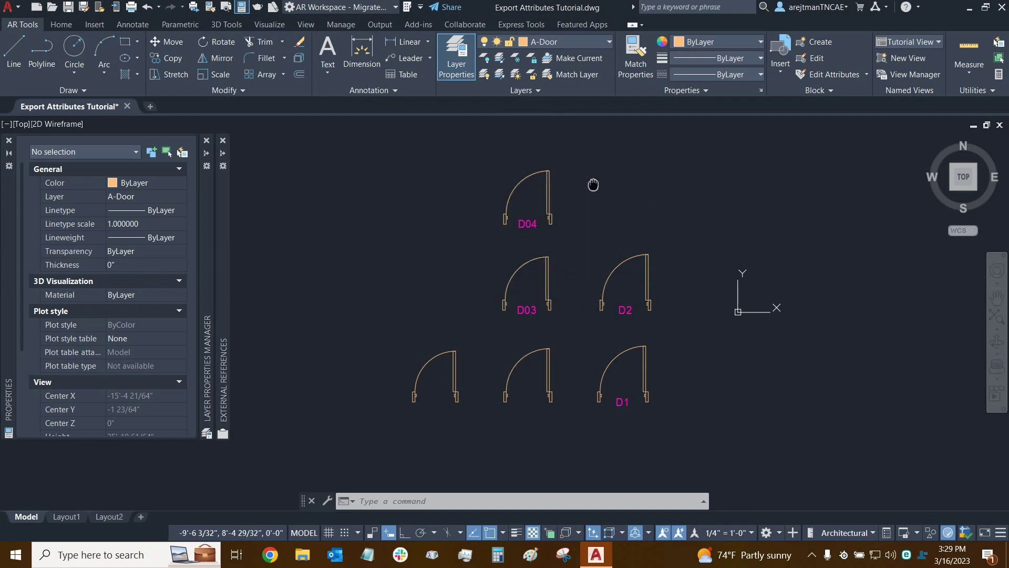
Use BATTMAN to turn off the Verify mode of the 2 Feet 10 Inches door block's DXX attribute.
{"action": "middle_click_drag", "start_coordinate": [592, 184], "coordinate": [576, 213]}
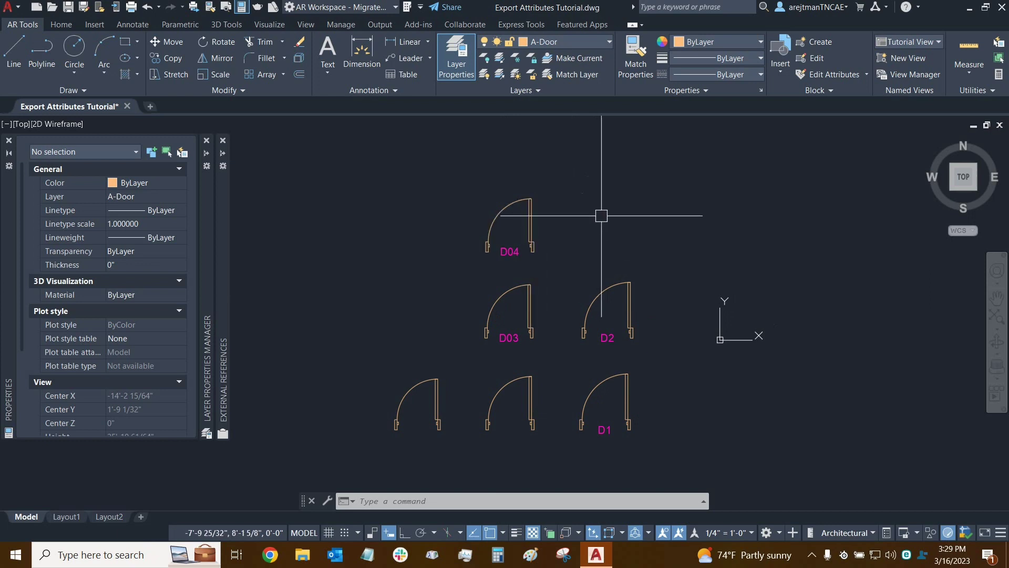
{"action": "type", "text": "battman"}
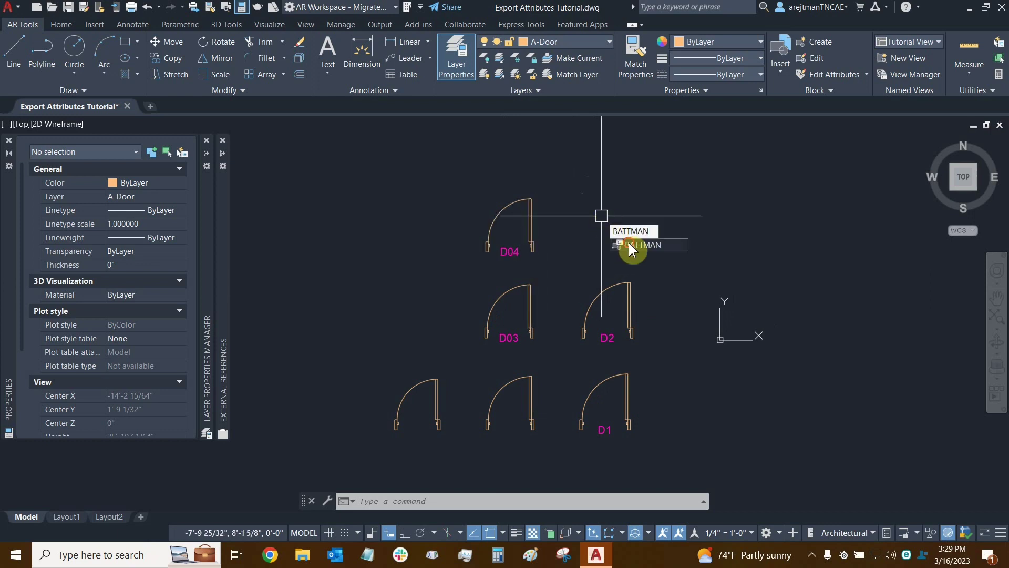
{"action": "left_click", "coordinate": [630, 245]}
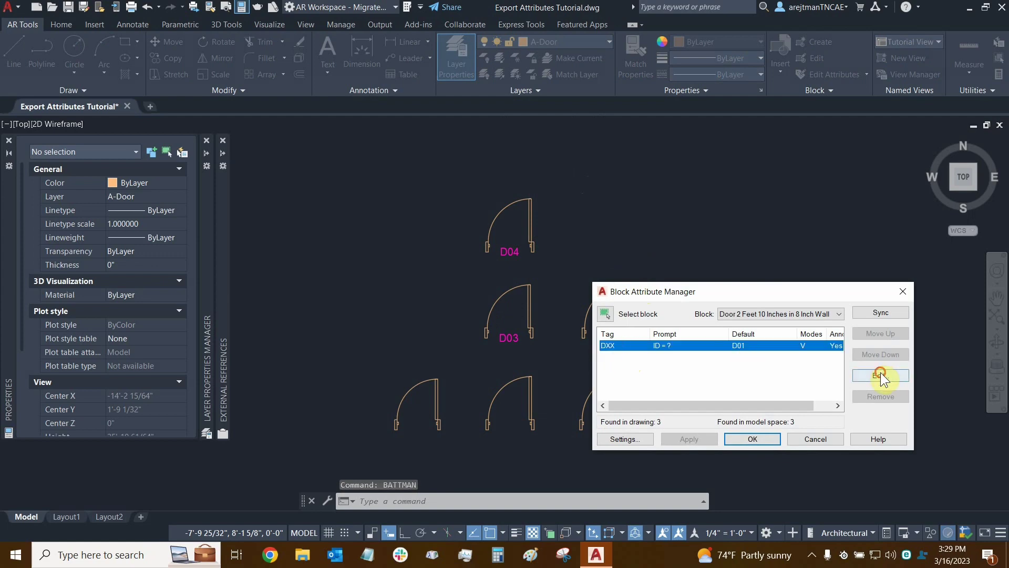
{"action": "left_click", "coordinate": [881, 374]}
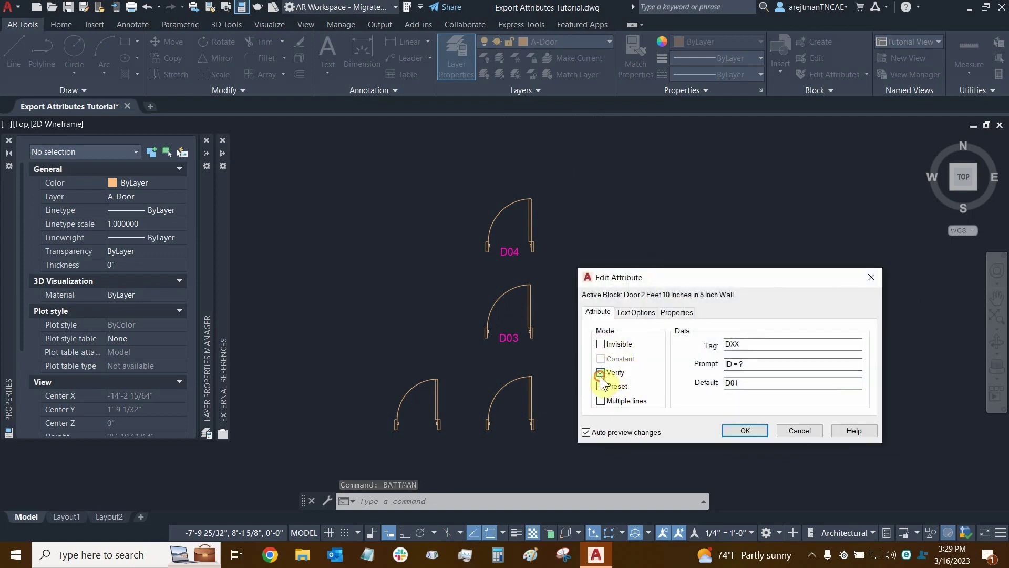
{"action": "left_click", "coordinate": [601, 373]}
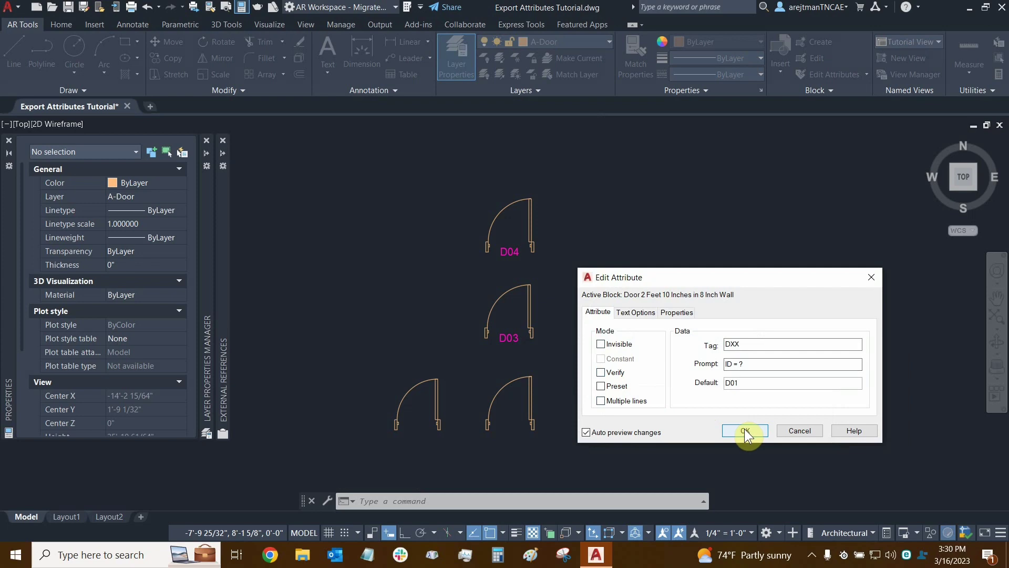
{"action": "left_click", "coordinate": [744, 428]}
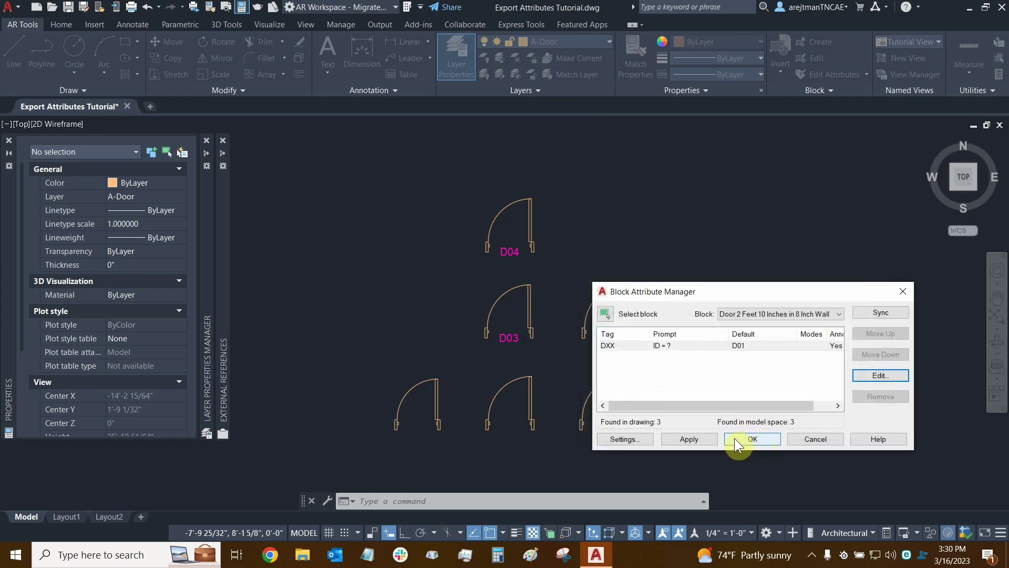
{"action": "left_click", "coordinate": [743, 439]}
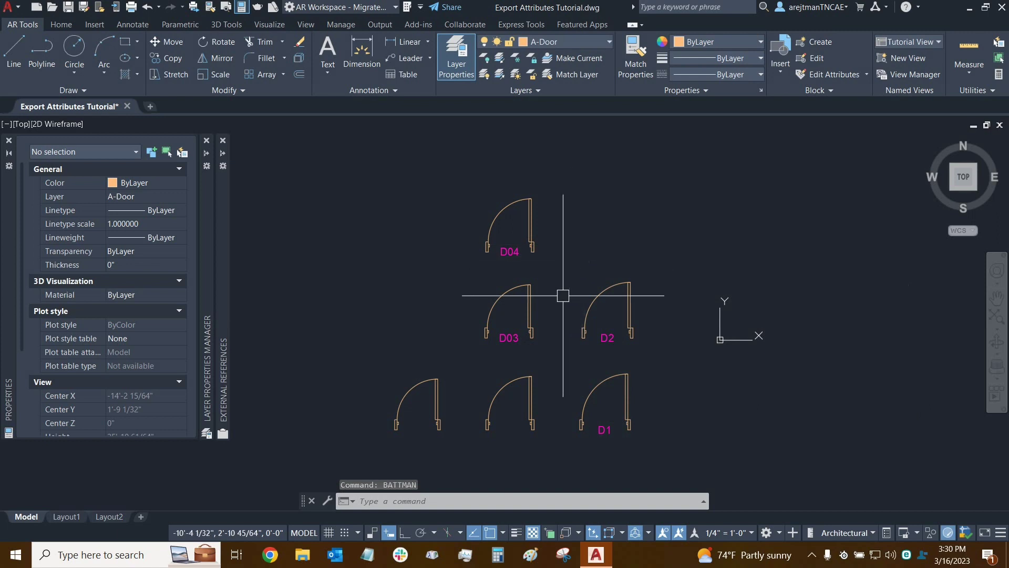
Insert another Door 2 Feet 10 Inches block above the D04 door and set its ID attribute to D05.
{"action": "mouse_move", "coordinate": [565, 292]}
{"action": "middle_mouse_down"}
{"action": "mouse_move", "coordinate": [585, 299]}
{"action": "mouse_move", "coordinate": [576, 304]}
{"action": "middle_mouse_up"}
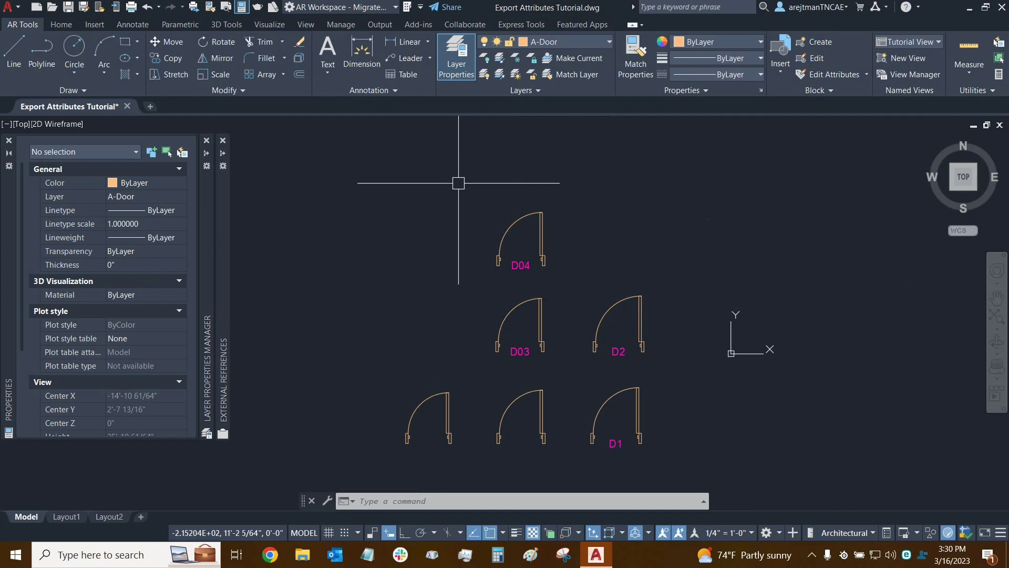
{"action": "left_click", "coordinate": [782, 67]}
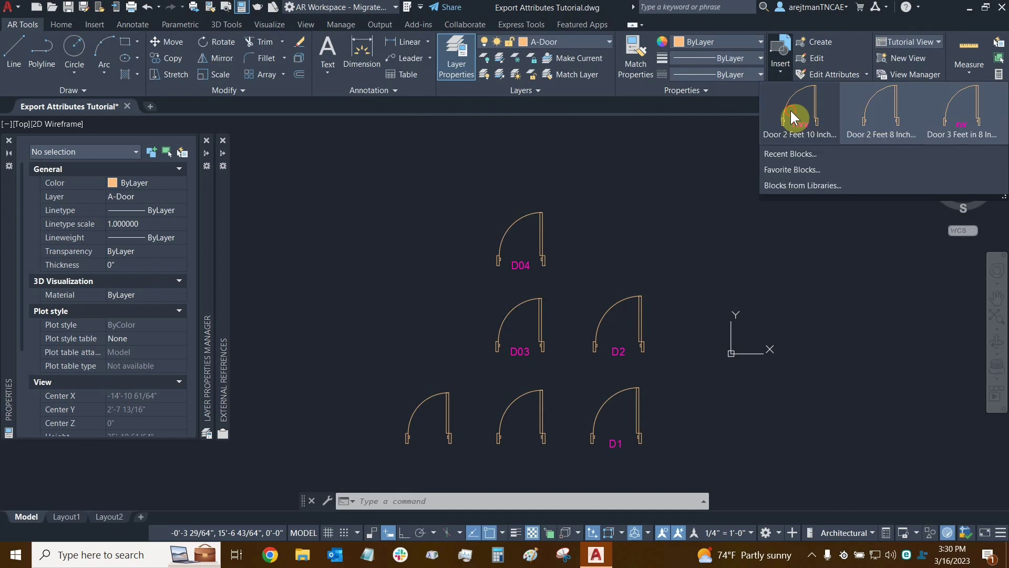
{"action": "left_click", "coordinate": [790, 109]}
{"action": "scroll", "coordinate": [621, 221], "scroll_direction": "down", "scroll_amount": 3}
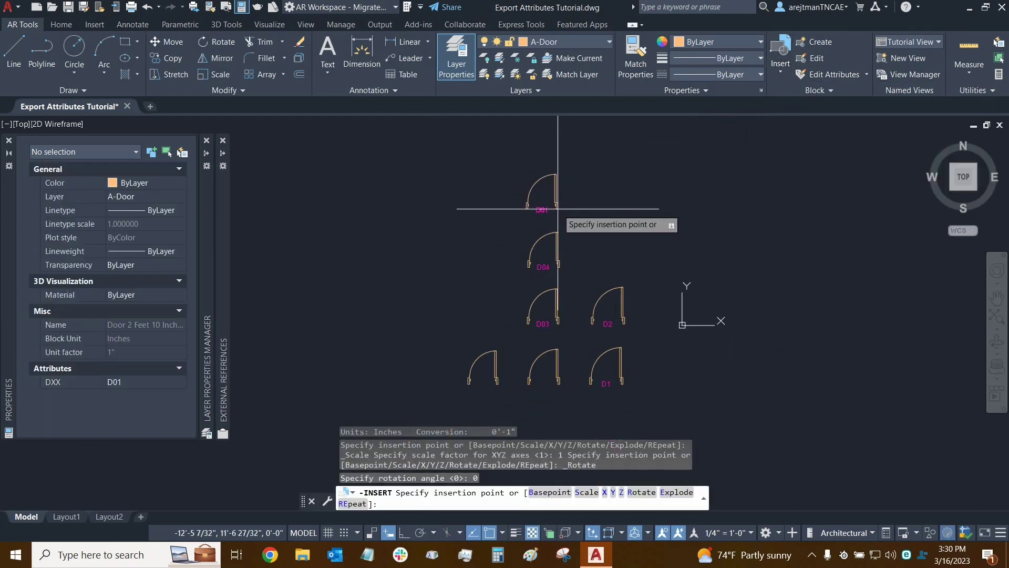
{"action": "left_click", "coordinate": [559, 208]}
{"action": "left_click", "coordinate": [861, 188]}
{"action": "type", "text": "D01"}
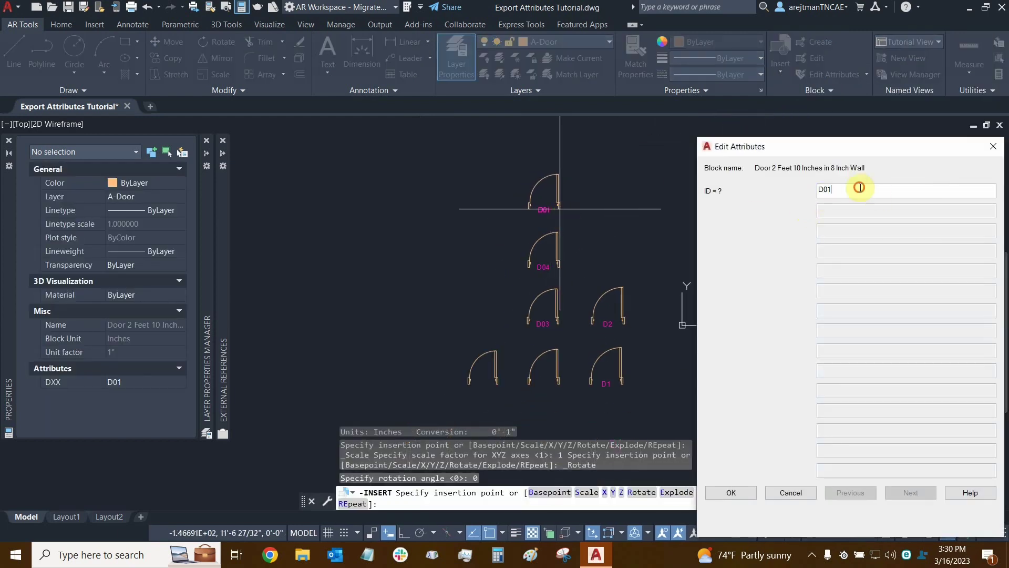
{"action": "key", "text": "BackSpace"}
{"action": "type", "text": "5"}
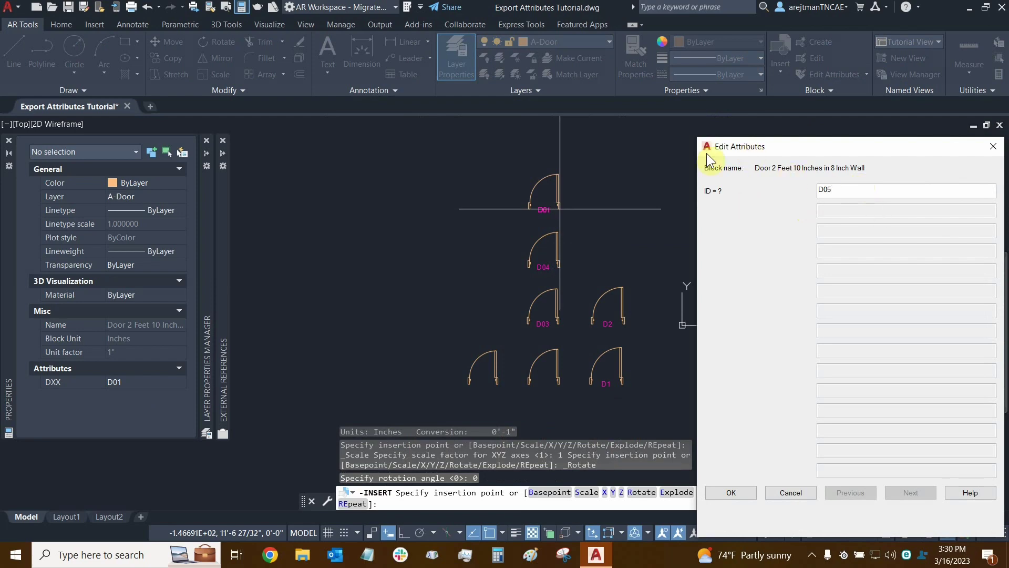
{"action": "left_click", "coordinate": [748, 488]}
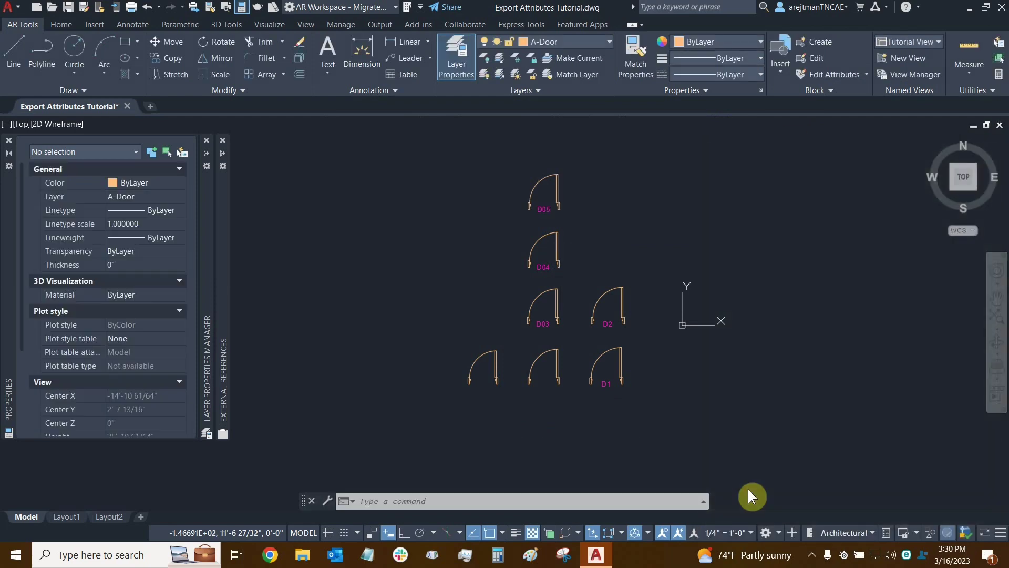
Set the ATTDIA system variable to 0.
{"action": "scroll", "coordinate": [624, 231], "scroll_direction": "up", "scroll_amount": 2}
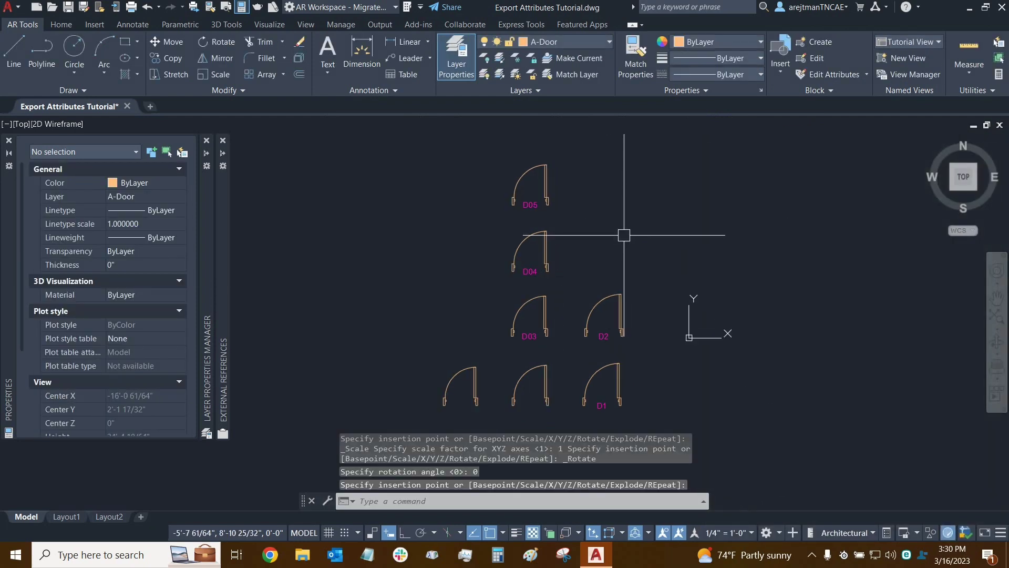
{"action": "scroll", "coordinate": [610, 221], "scroll_direction": "down", "scroll_amount": 1}
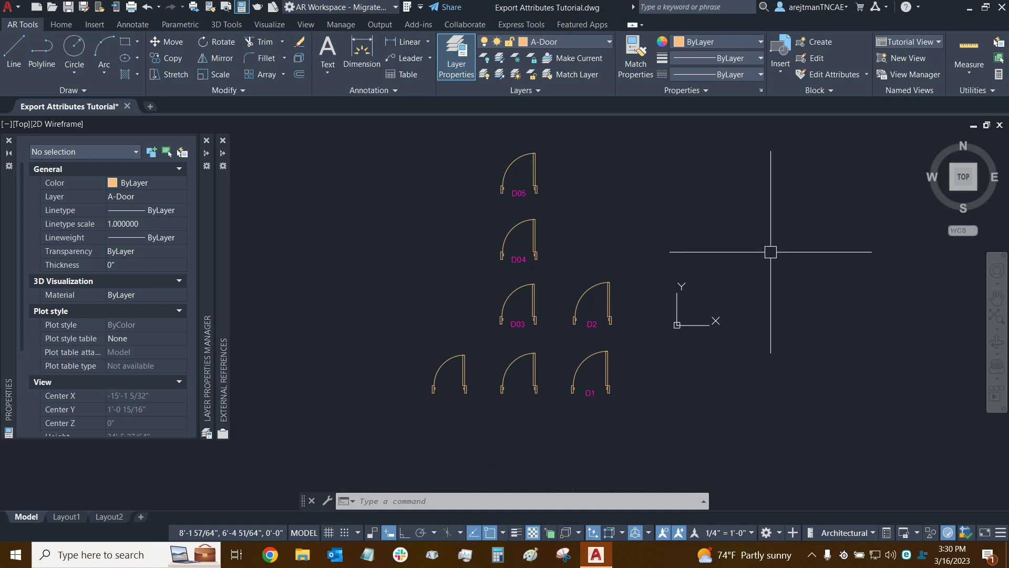
{"action": "type", "text": "ATTDIA"}
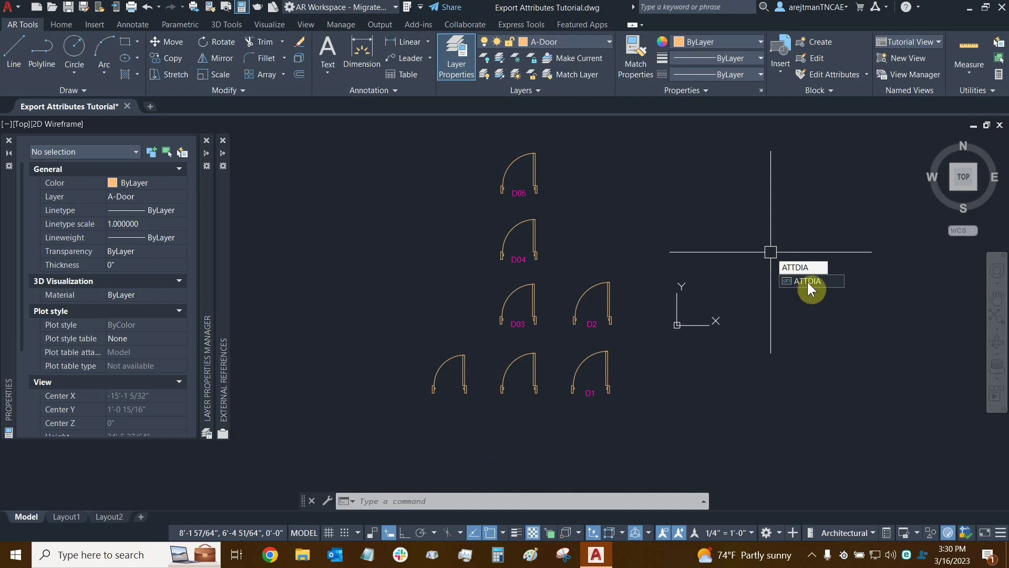
{"action": "left_click", "coordinate": [808, 282]}
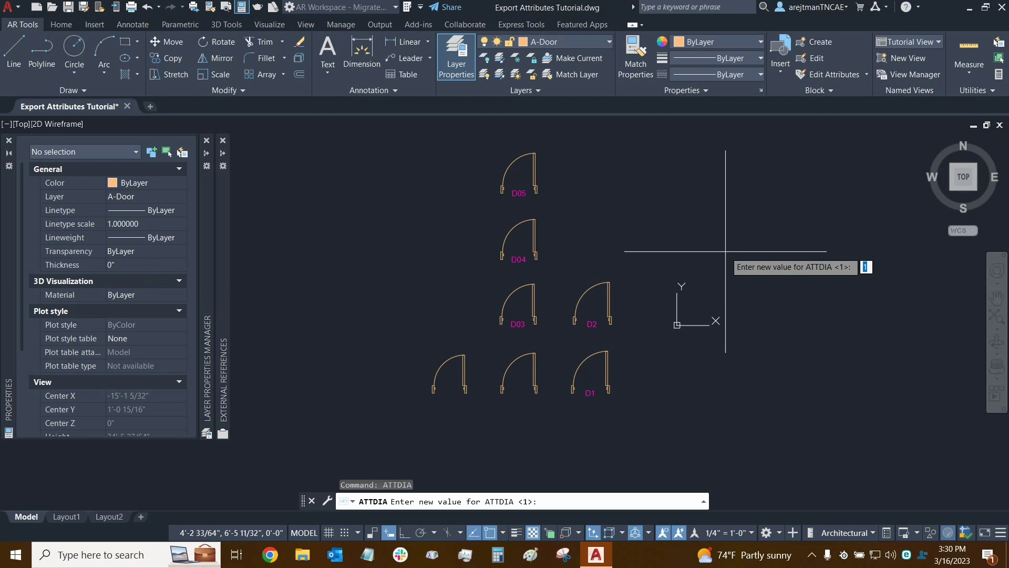
{"action": "type", "text": "0"}
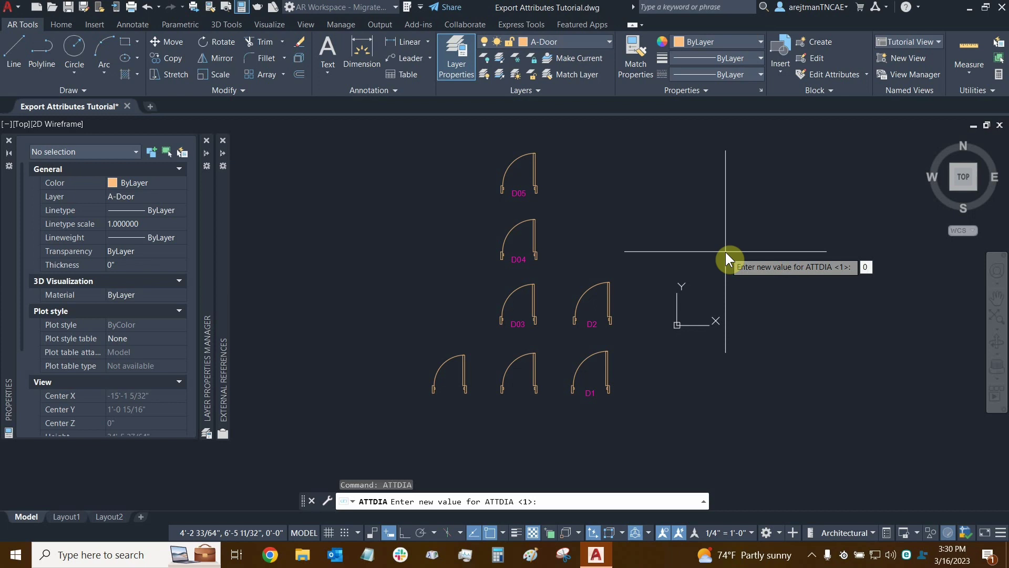
{"action": "key", "text": "Return"}
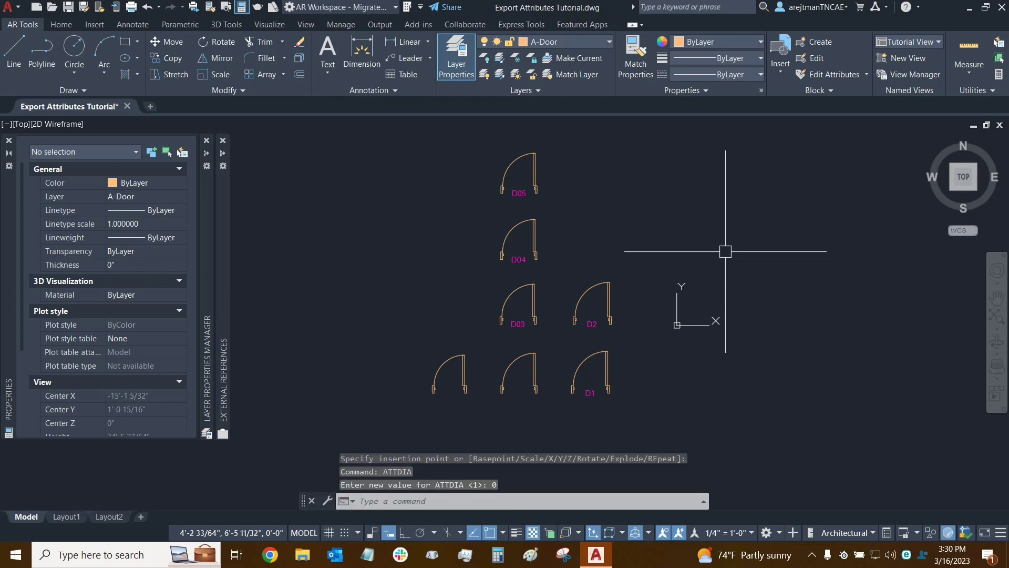
Delete the D05 door block above the D04 door.
{"action": "mouse_move", "coordinate": [696, 214]}
{"action": "middle_mouse_down"}
{"action": "mouse_move", "coordinate": [721, 238]}
{"action": "mouse_move", "coordinate": [709, 216]}
{"action": "middle_mouse_up"}
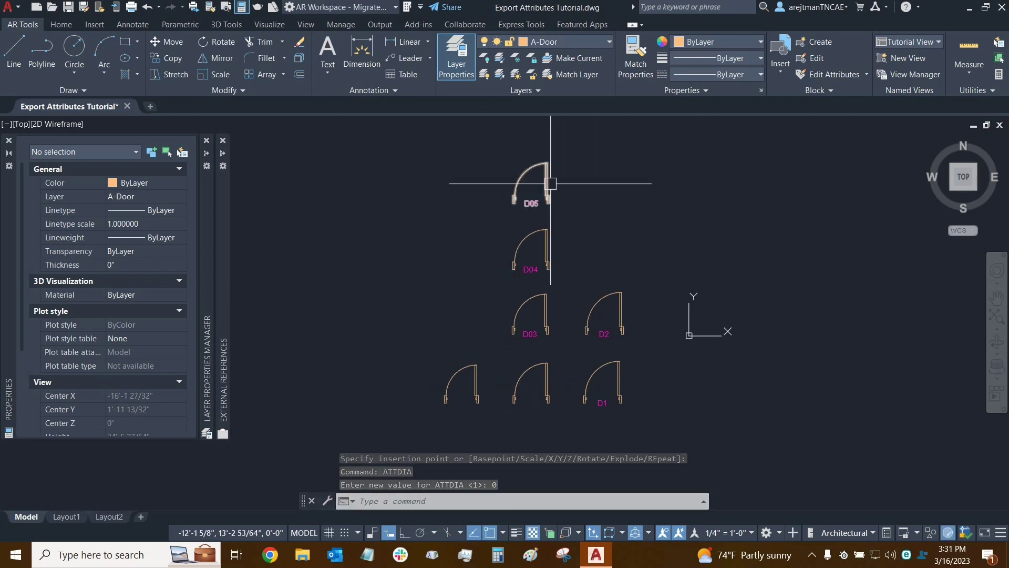
{"action": "left_click", "coordinate": [550, 184]}
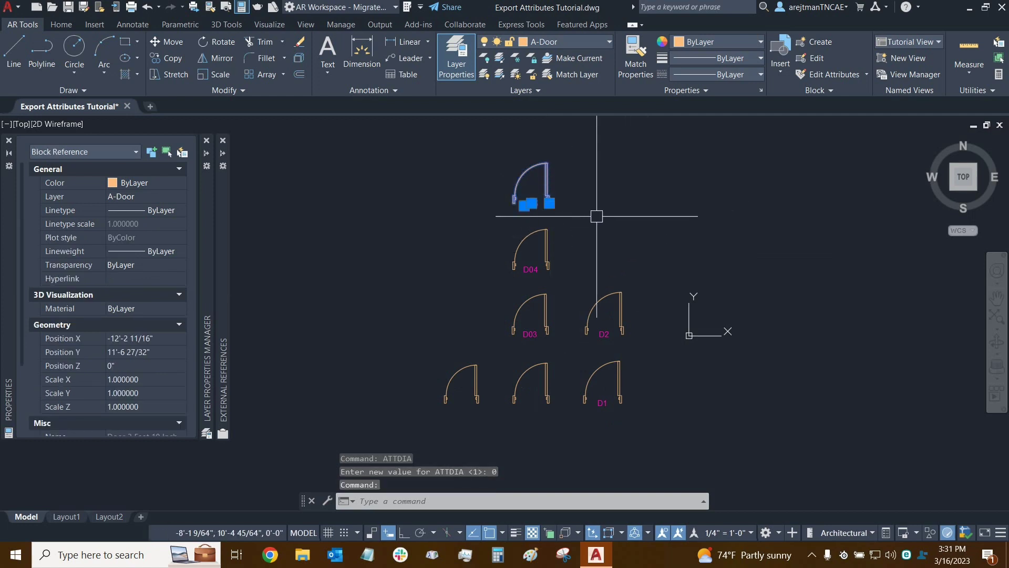
{"action": "key", "text": "Delete"}
Insert a Door 2 Feet 10 Inches block above the D04 door and enter D05 for its ID attribute.
{"action": "middle_click_drag", "start_coordinate": [596, 182], "coordinate": [587, 200]}
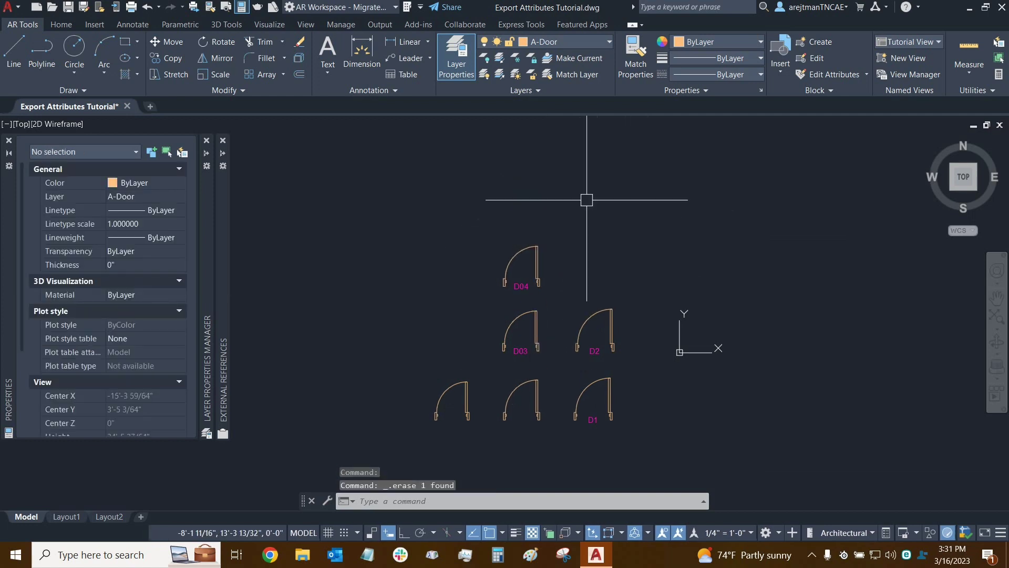
{"action": "left_click", "coordinate": [779, 57]}
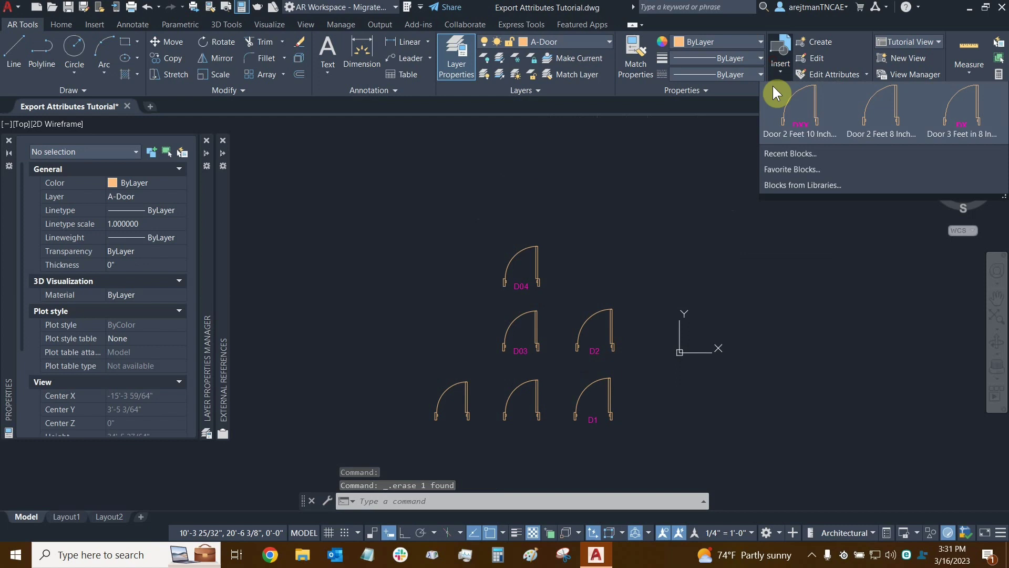
{"action": "left_click", "coordinate": [792, 109]}
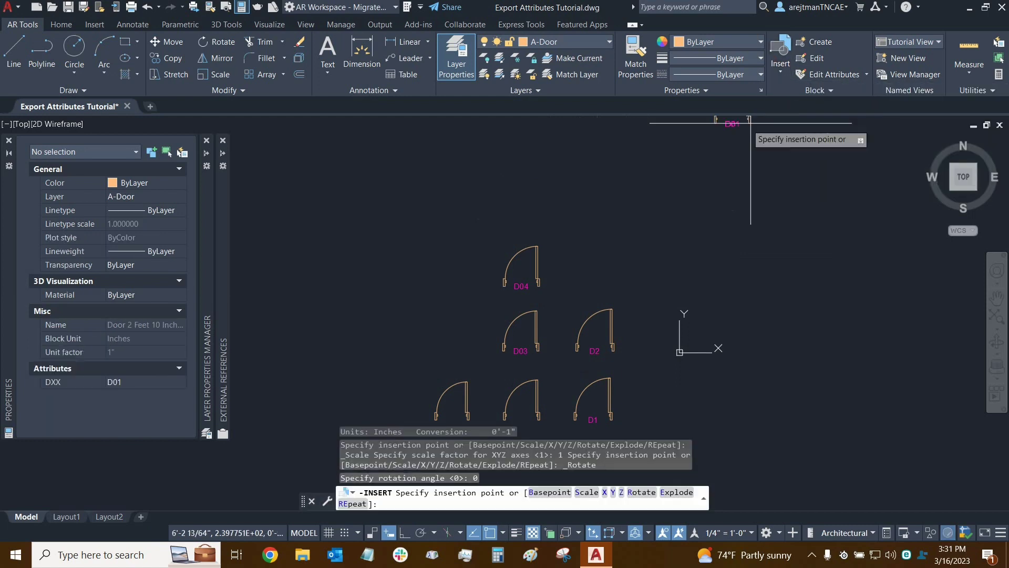
{"action": "left_click", "coordinate": [536, 221]}
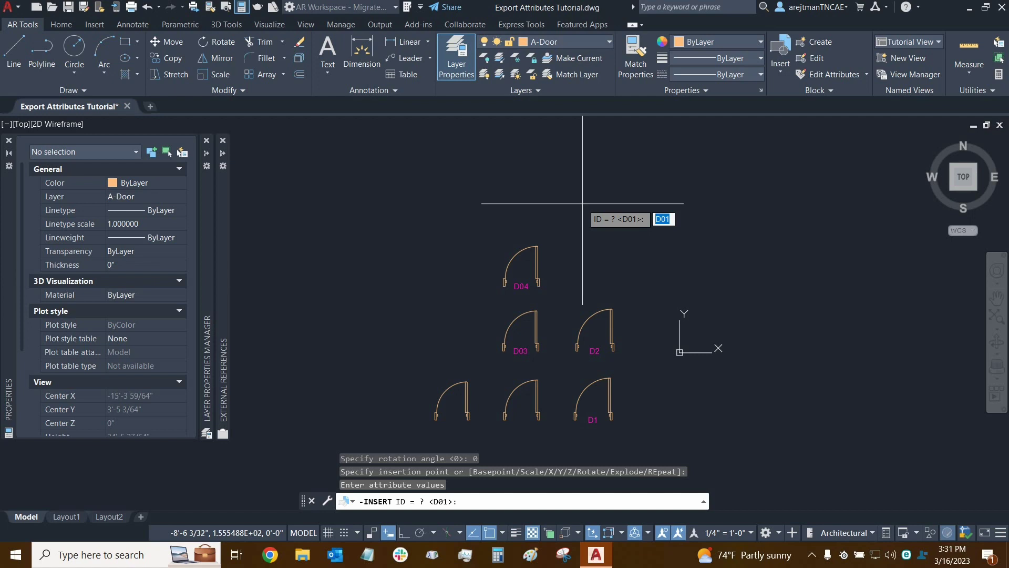
{"action": "type", "text": "D05"}
{"action": "key", "text": "Return"}
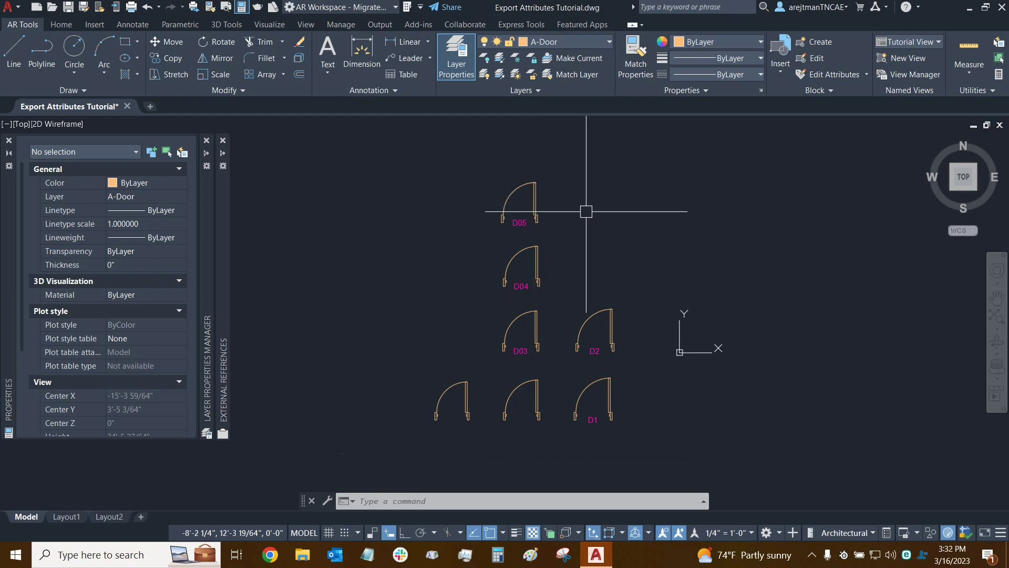
Use BATTMAN to turn on the Verify mode of the Door 2 Feet 10 Inches block's DXX attribute and apply the change.
{"action": "type", "text": "b"}
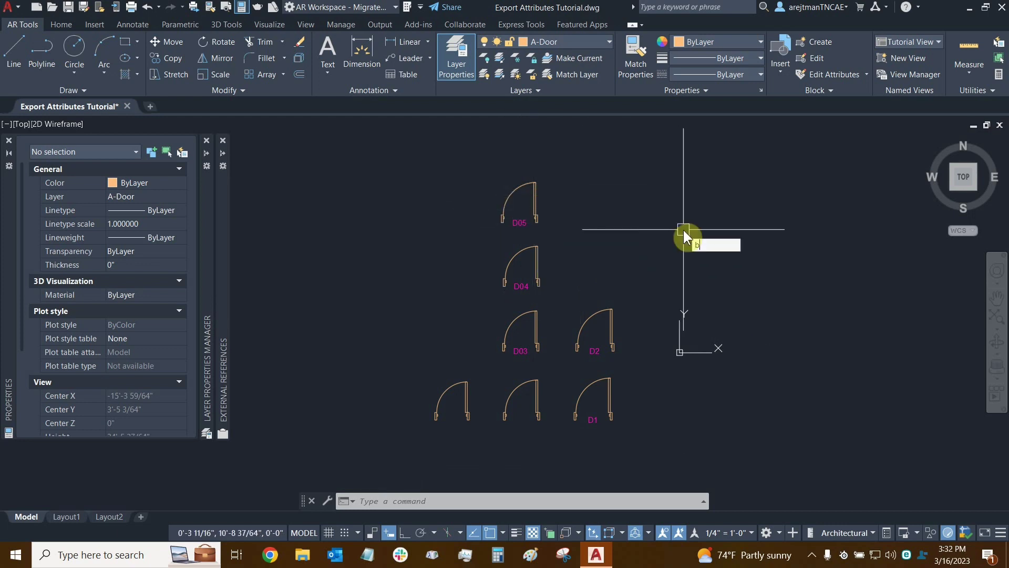
{"action": "type", "text": "attman"}
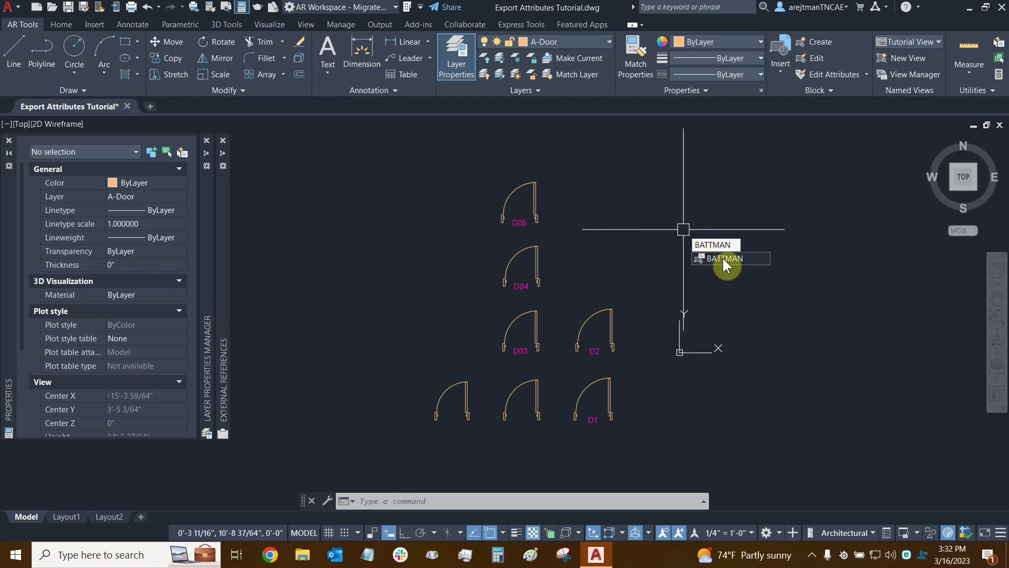
{"action": "key", "text": "Return"}
{"action": "left_click", "coordinate": [668, 345]}
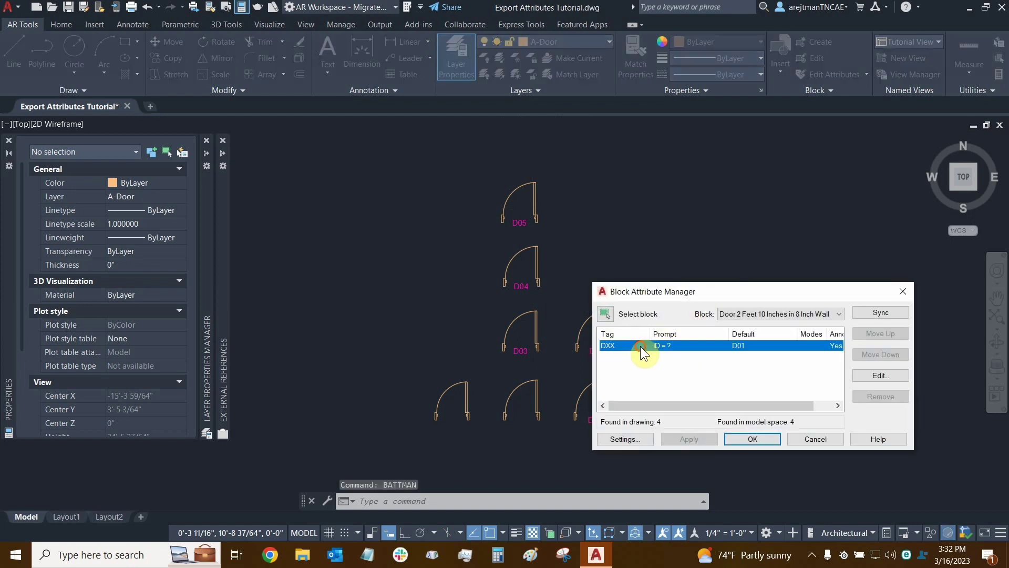
{"action": "left_click", "coordinate": [871, 377]}
{"action": "left_click", "coordinate": [604, 372]}
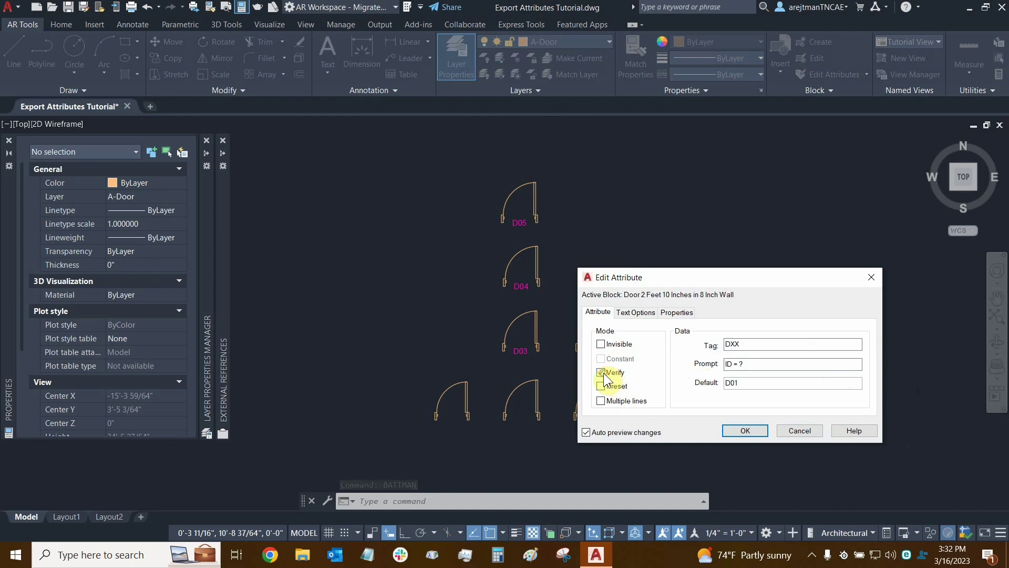
{"action": "left_click", "coordinate": [745, 431]}
{"action": "left_click", "coordinate": [695, 439]}
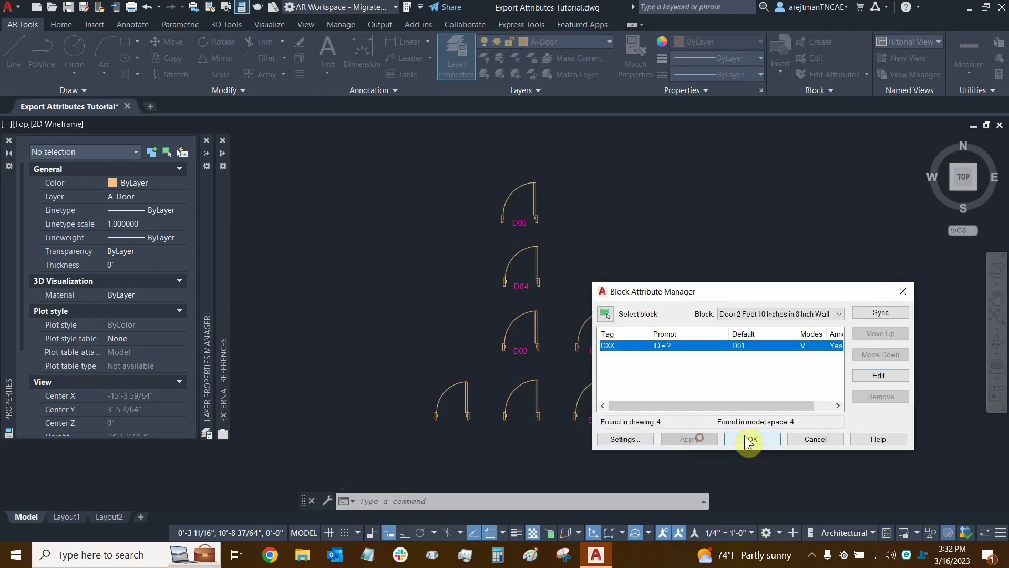
{"action": "left_click", "coordinate": [744, 439]}
Insert a Door 2 Feet 10 Inches block above the D05 door, entering D06 as its ID and changing it to D07 at verification.
{"action": "left_click", "coordinate": [781, 57]}
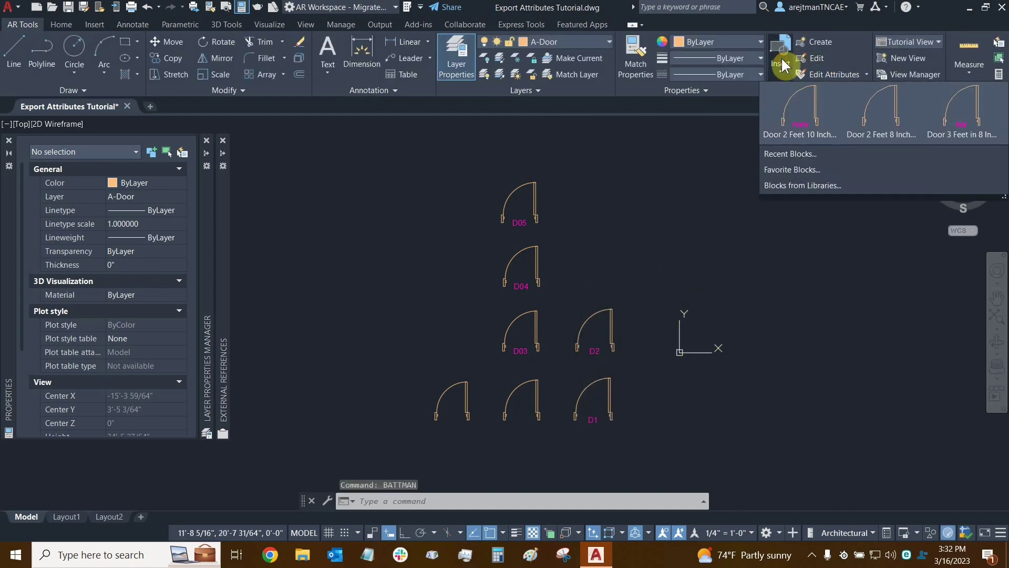
{"action": "left_click", "coordinate": [796, 119]}
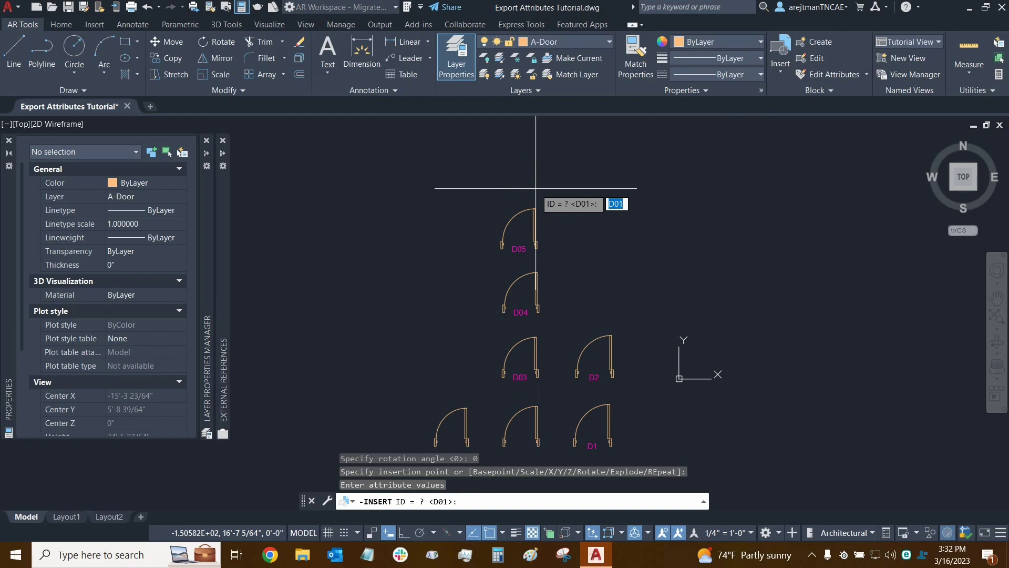
{"action": "type", "text": "D06"}
{"action": "key", "text": "Return"}
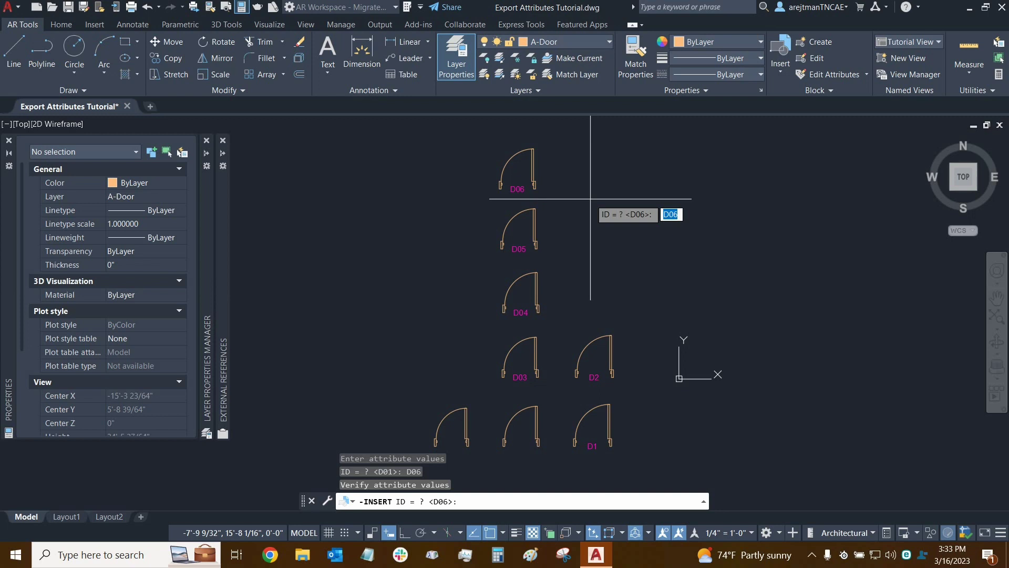
{"action": "left_click", "coordinate": [590, 201]}
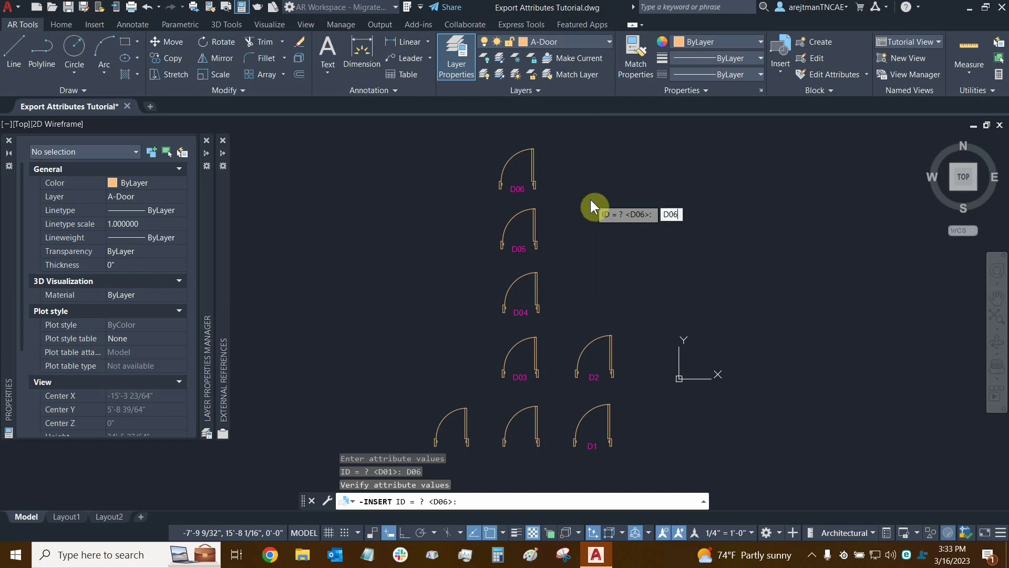
{"action": "key", "text": "BackSpace"}
{"action": "type", "text": "7"}
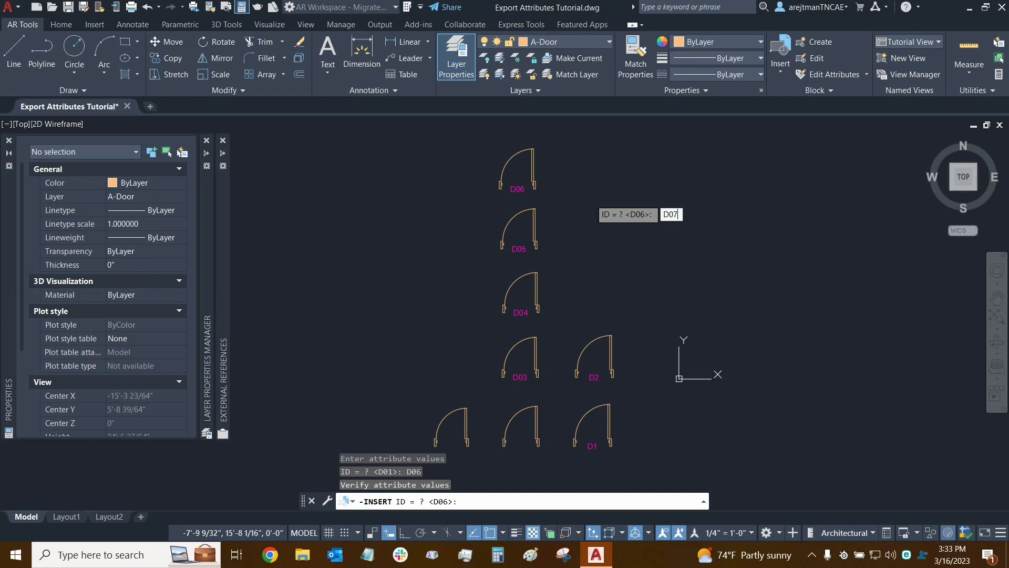
{"action": "key", "text": "Return"}
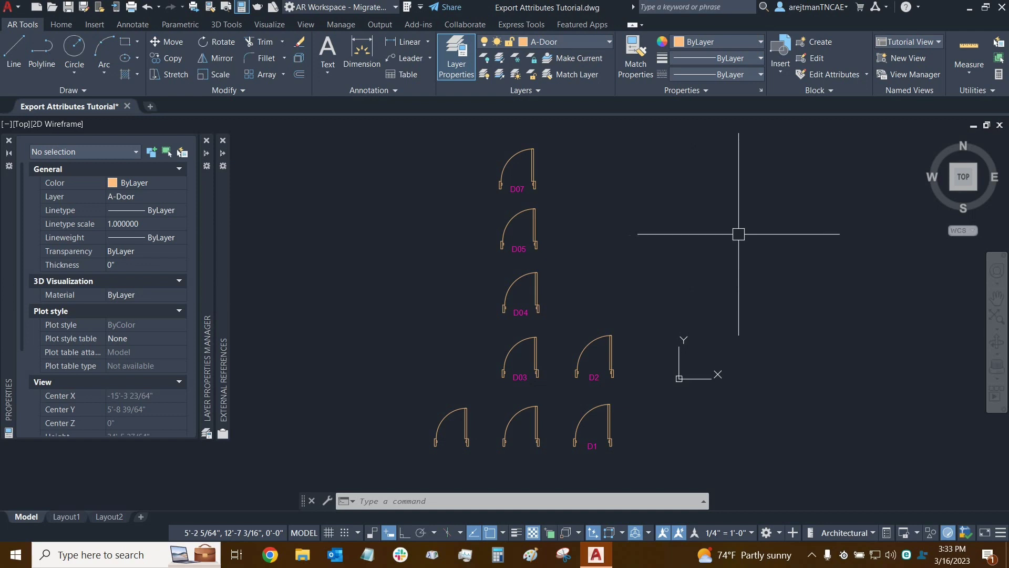
{"action": "type", "text": "dareq"}
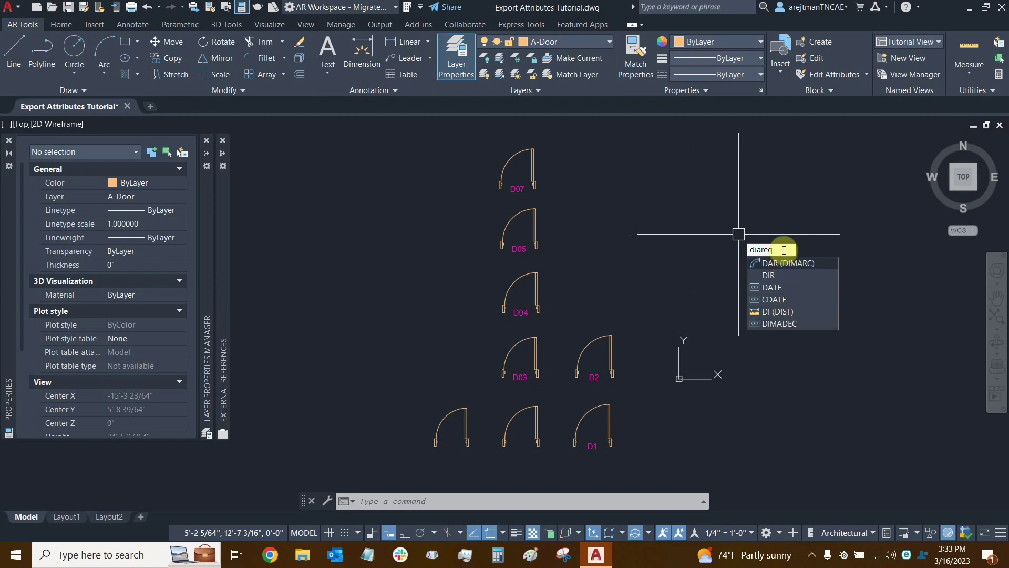
{"action": "key", "text": "BackSpace"}
{"action": "key", "text": "BackSpace"}
{"action": "key", "text": "BackSpace"}
{"action": "key", "text": "BackSpace"}
{"action": "key", "text": "BackSpace"}
{"action": "key", "text": "BackSpace"}
Set the ATTREQ system variable to 0.
{"action": "type", "text": "att"}
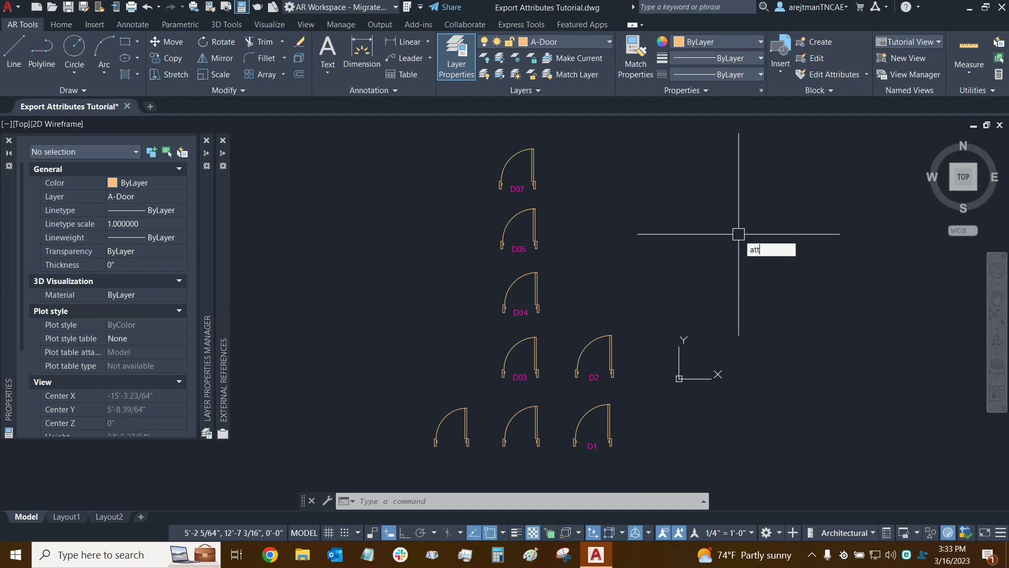
{"action": "type", "text": "req"}
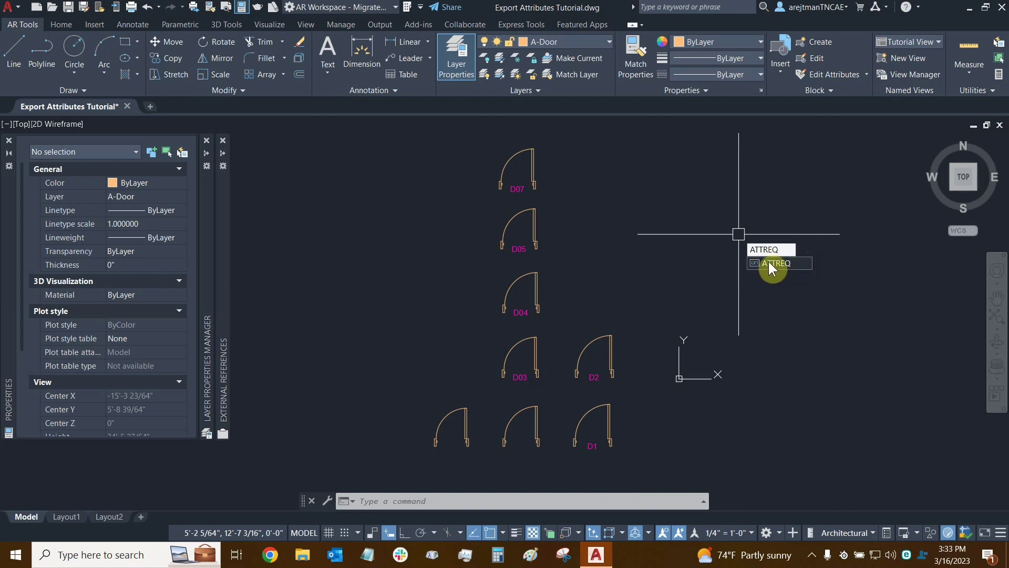
{"action": "left_click", "coordinate": [768, 260]}
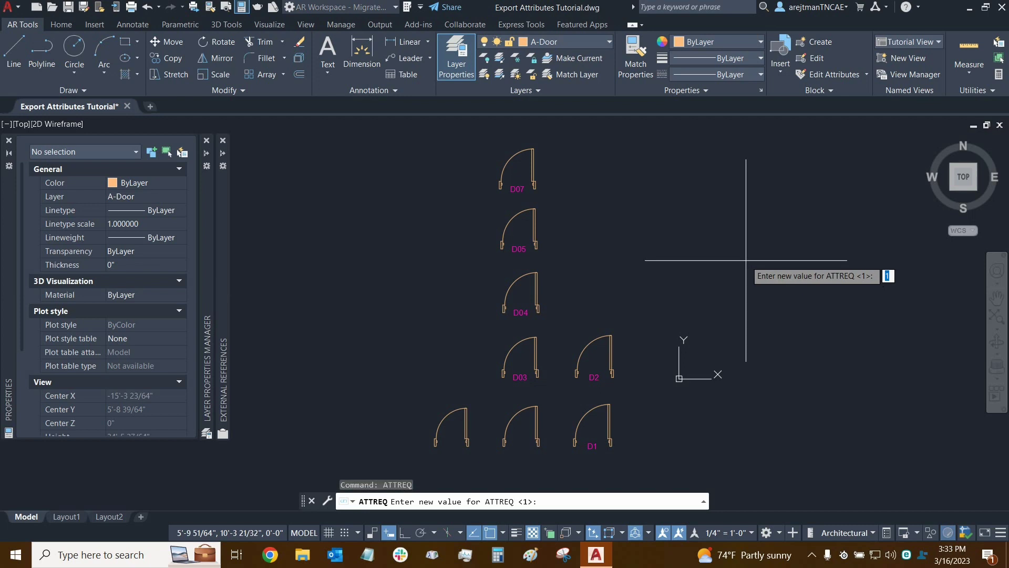
{"action": "type", "text": "0"}
{"action": "key", "text": "Return"}
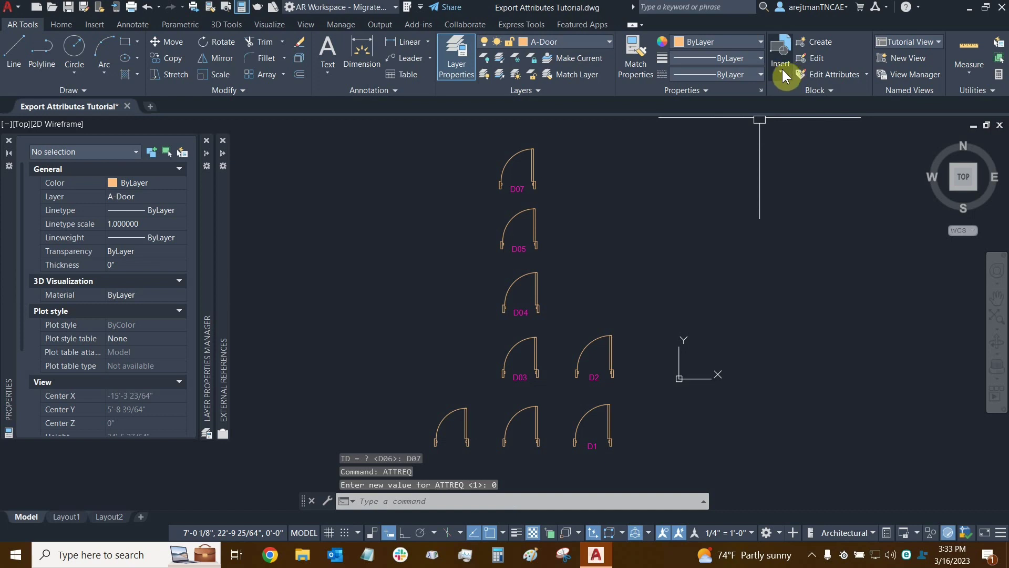
Delete the D07 and D05 door blocks above the D04 door.
{"action": "left_click", "coordinate": [536, 165]}
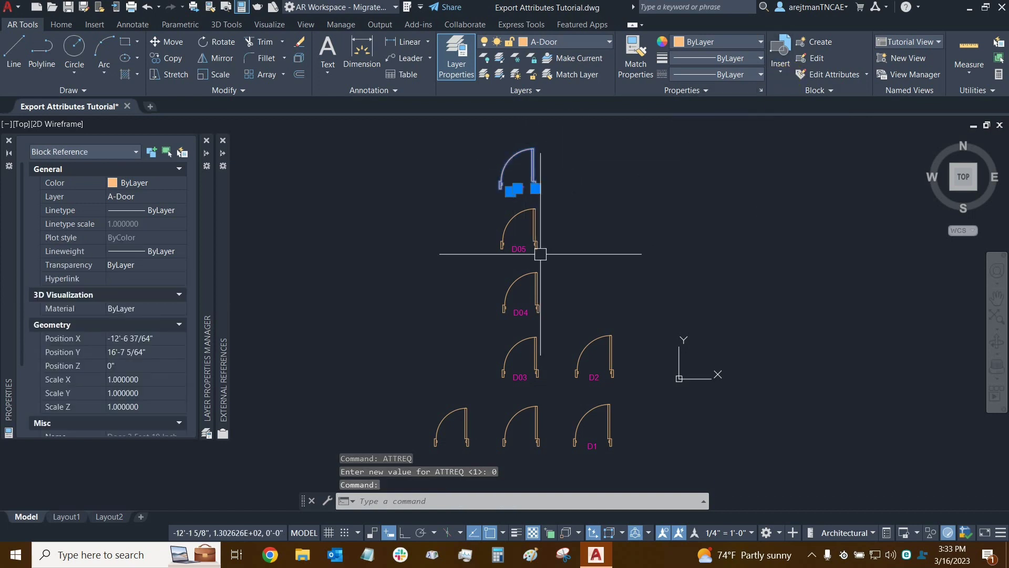
{"action": "key", "text": "Delete"}
{"action": "left_click", "coordinate": [533, 237]}
{"action": "key", "text": "Delete"}
Insert a Door 2 Feet 10 Inches block above the D04 door, keeping its default ID attribute.
{"action": "scroll", "coordinate": [581, 234], "scroll_direction": "up", "scroll_amount": 2}
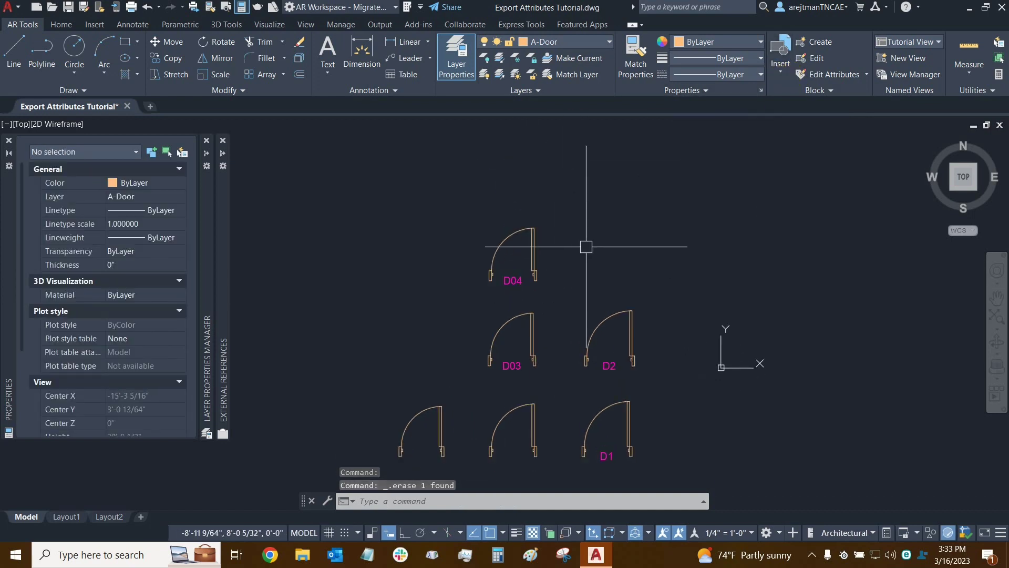
{"action": "left_click", "coordinate": [781, 68]}
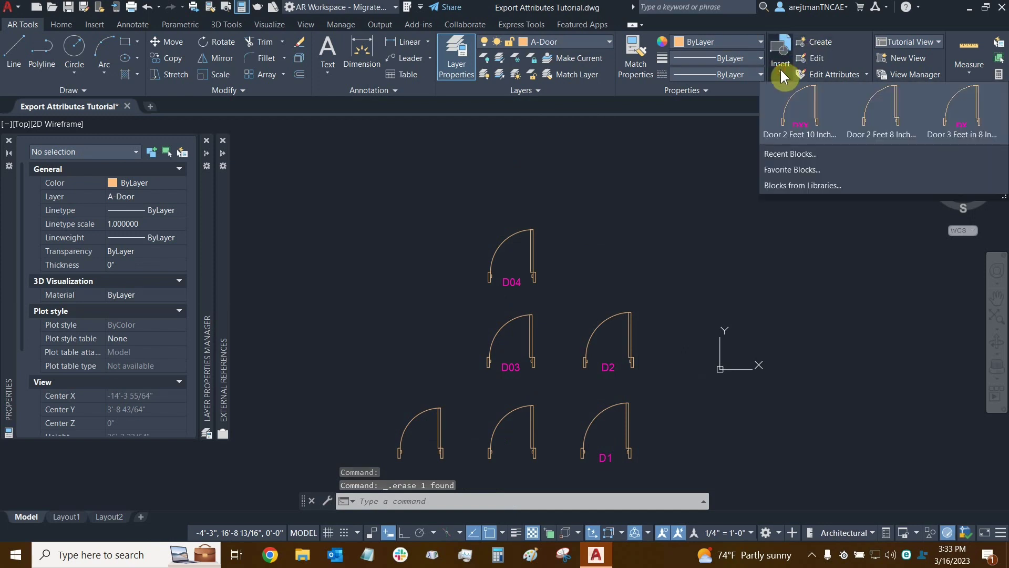
{"action": "left_click", "coordinate": [791, 113]}
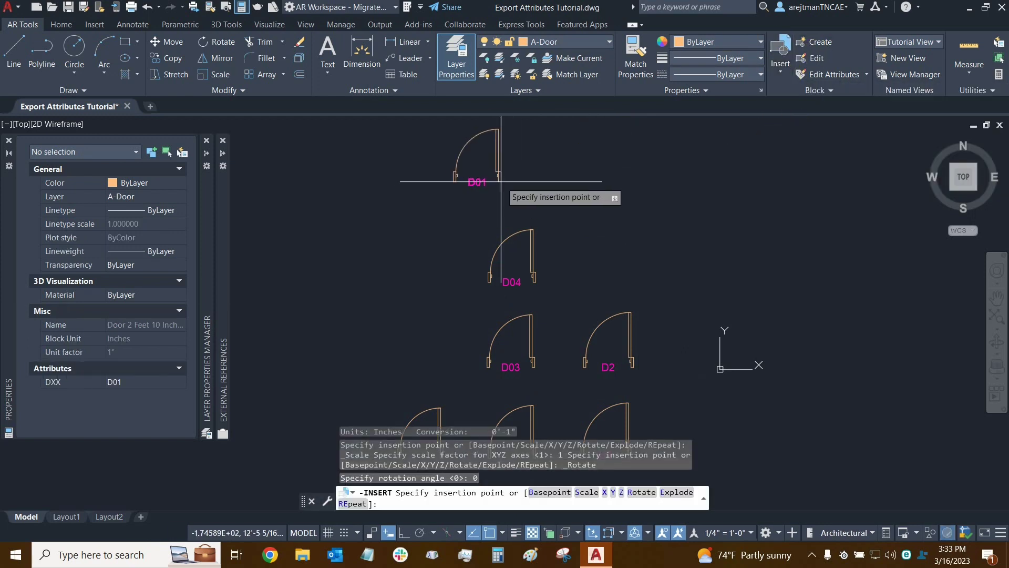
{"action": "left_click", "coordinate": [533, 199]}
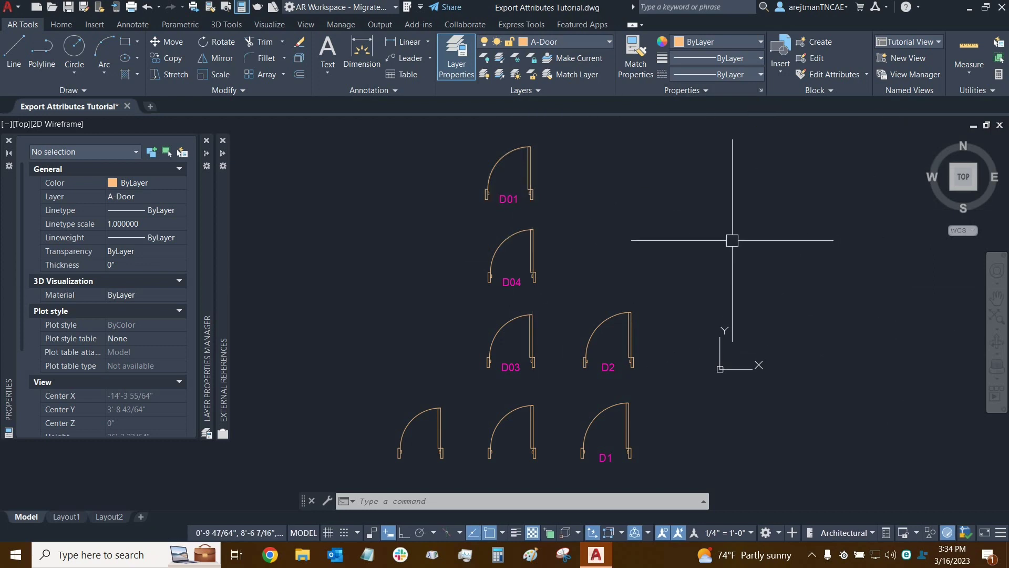
Set the ATTREQ system variable to 1.
{"action": "type", "text": "attreq"}
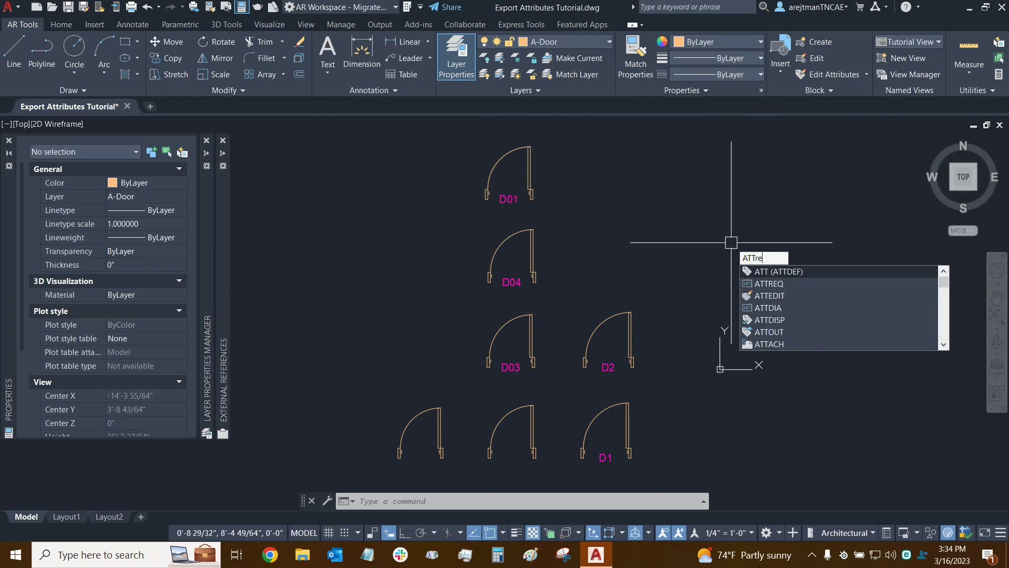
{"action": "key", "text": "Return"}
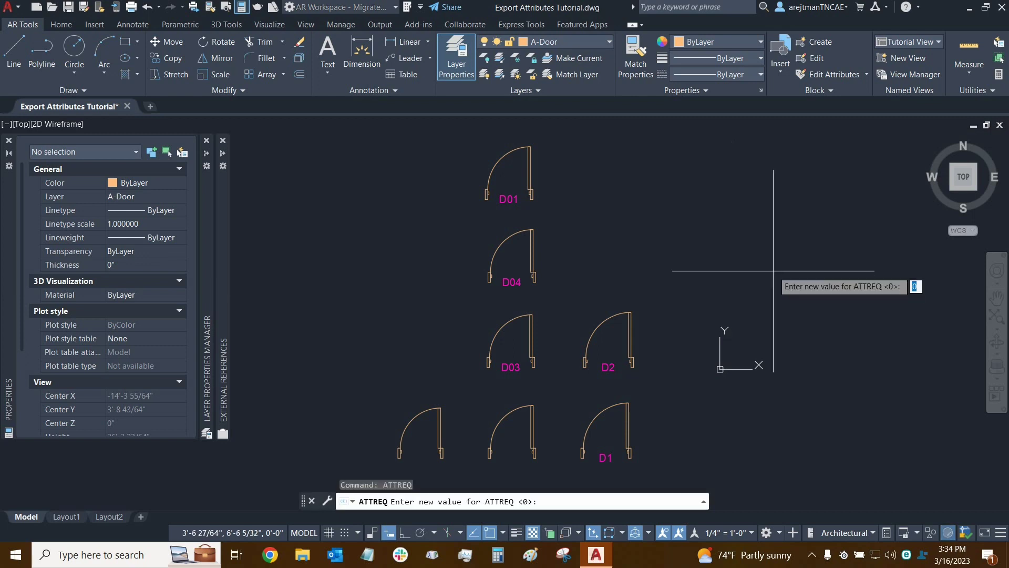
{"action": "type", "text": "1"}
{"action": "key", "text": "Return"}
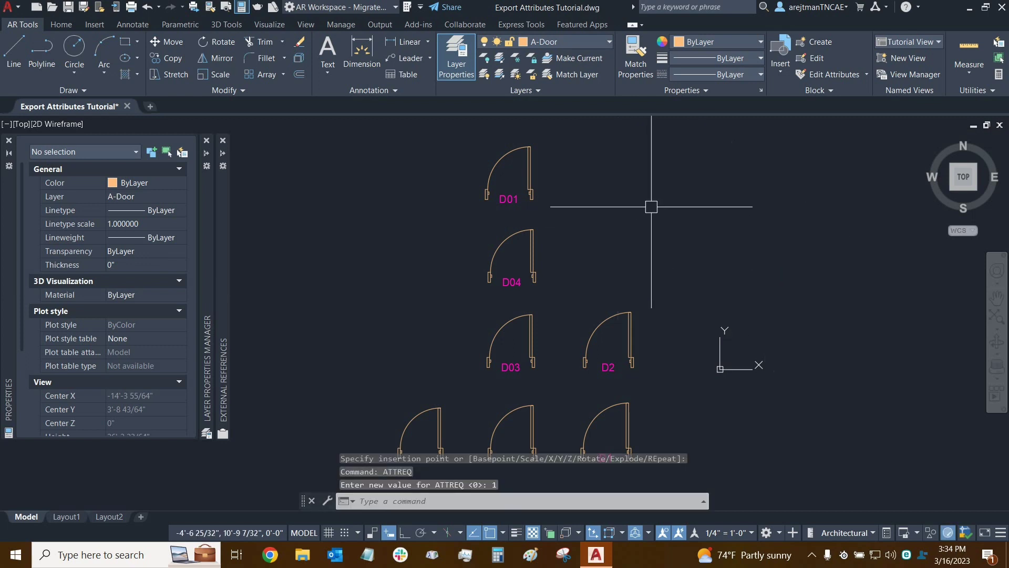
Turn off Verify mode for the DXX attribute of the Door 2 Feet 10 Inches in 8 Inch Wall block using BATTMAN.
{"action": "type", "text": "battman"}
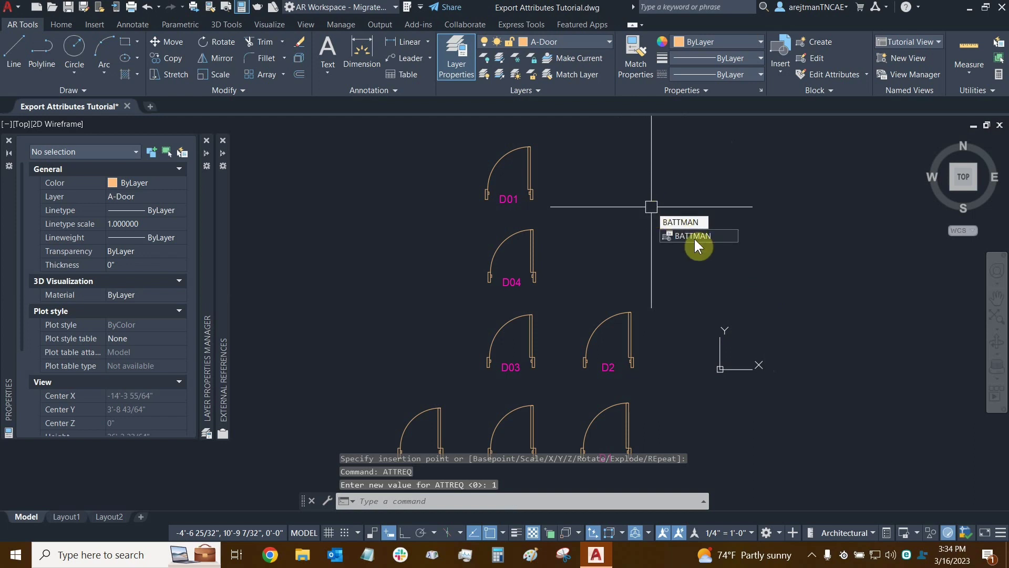
{"action": "left_click", "coordinate": [695, 236]}
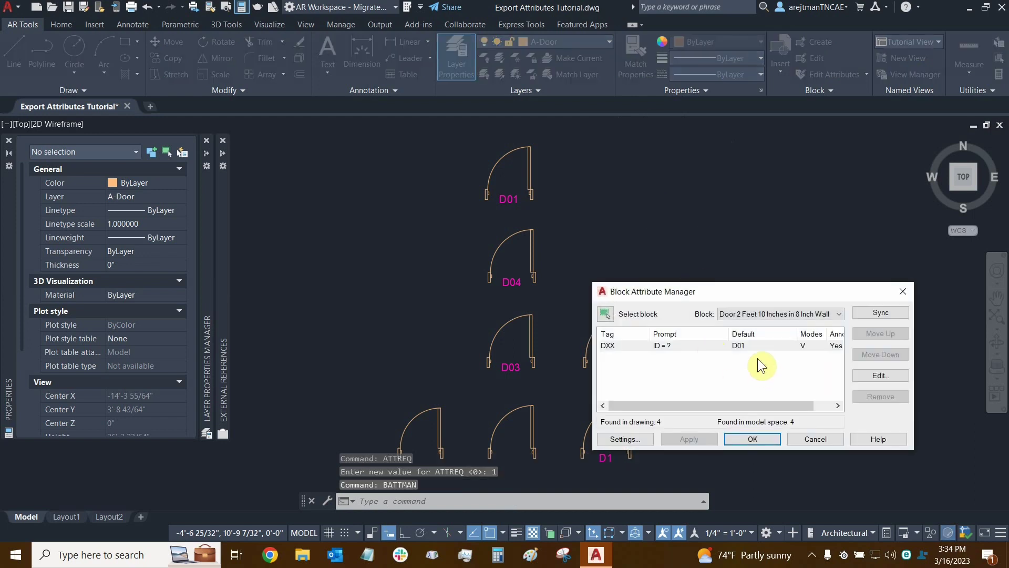
{"action": "left_click", "coordinate": [652, 344]}
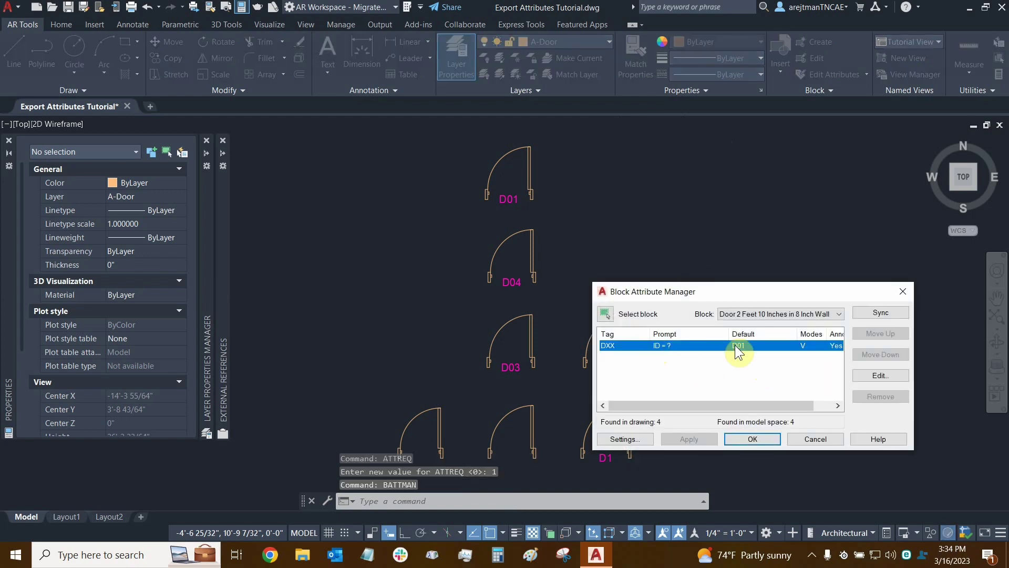
{"action": "left_click", "coordinate": [887, 374]}
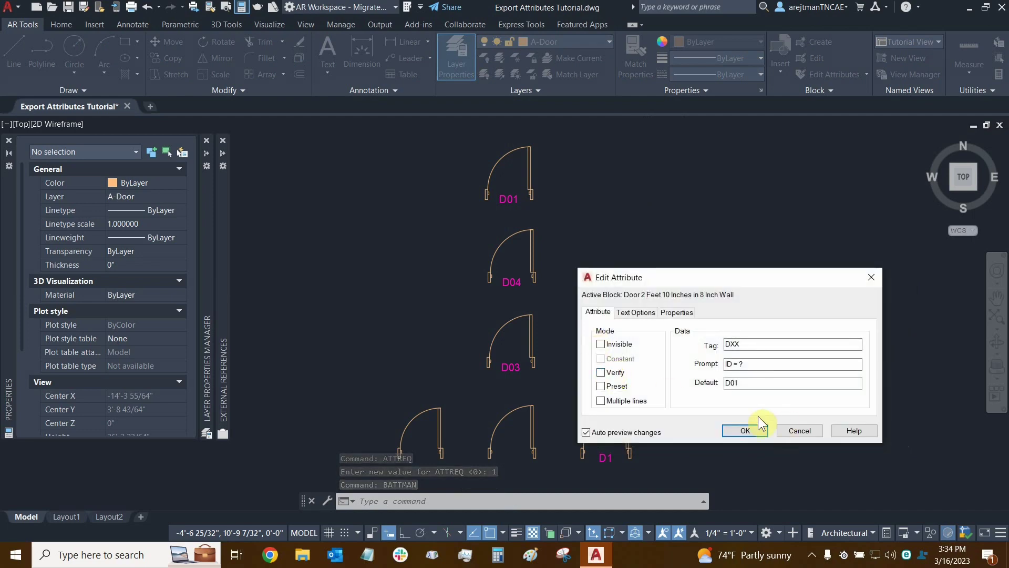
{"action": "left_click", "coordinate": [752, 429]}
{"action": "left_click", "coordinate": [699, 437]}
{"action": "left_click", "coordinate": [752, 439]}
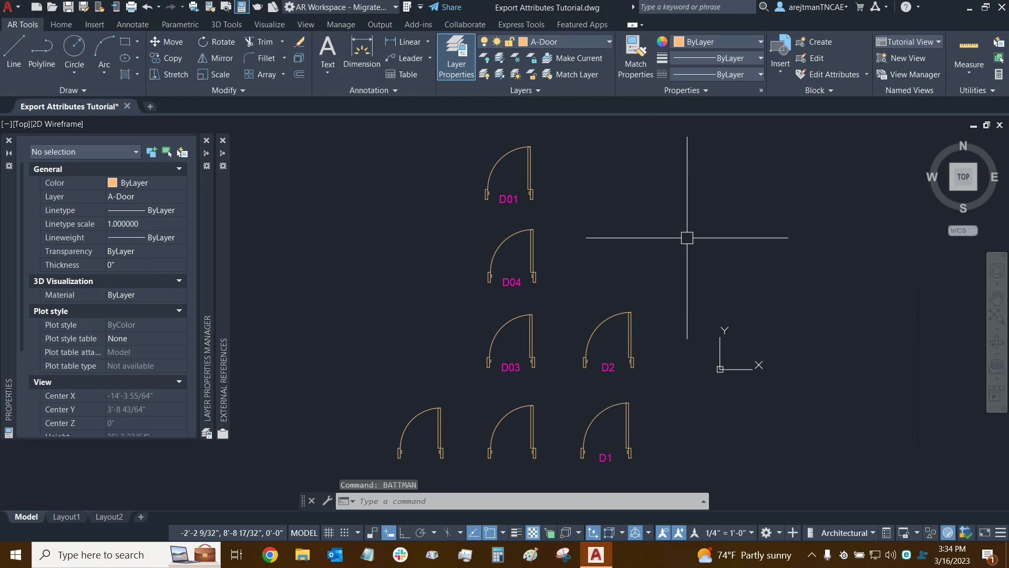
Set the ATTDIA system variable to 1.
{"action": "type", "text": "ATTDIA"}
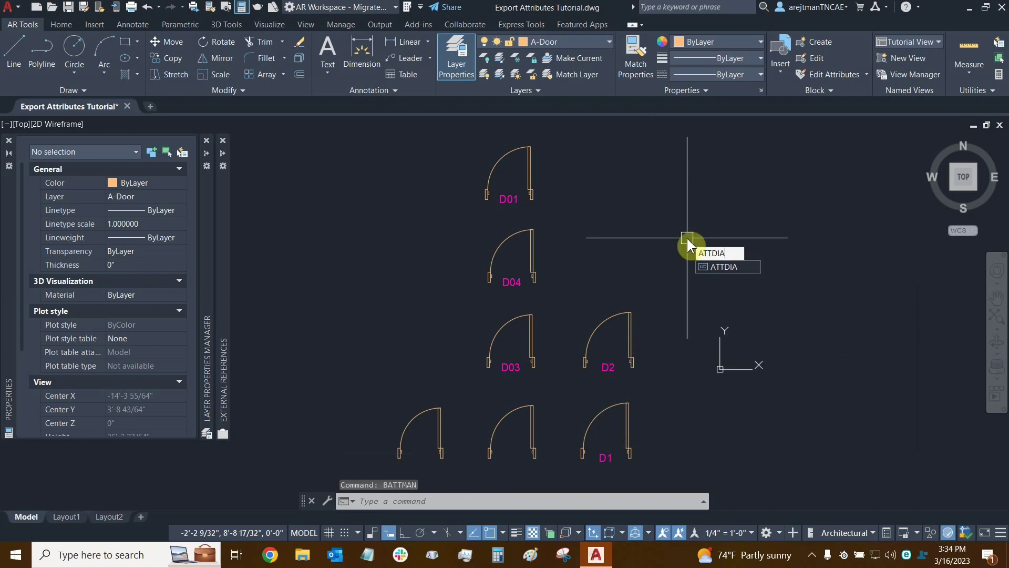
{"action": "left_click", "coordinate": [736, 267]}
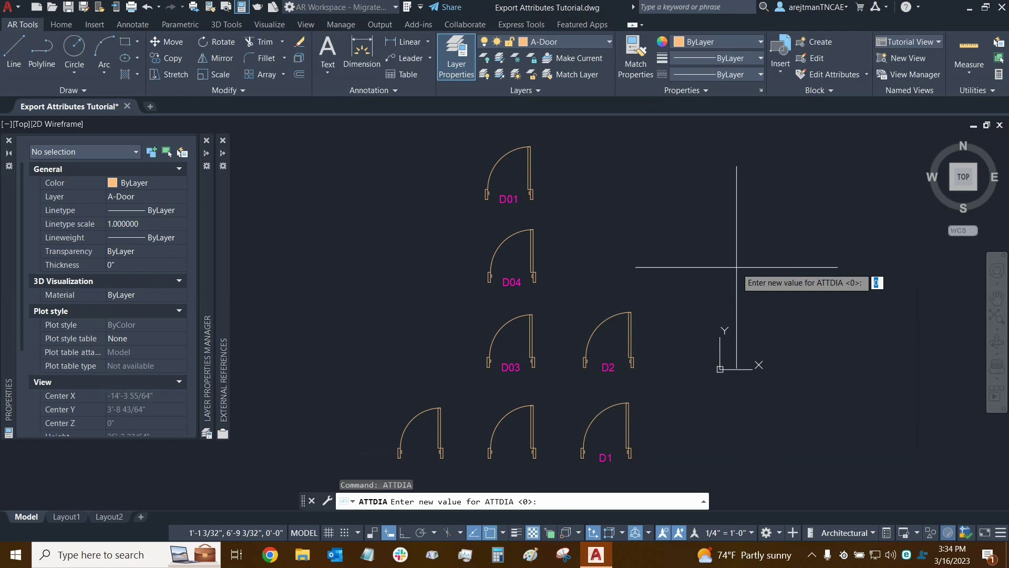
{"action": "type", "text": "1"}
{"action": "key", "text": "Return"}
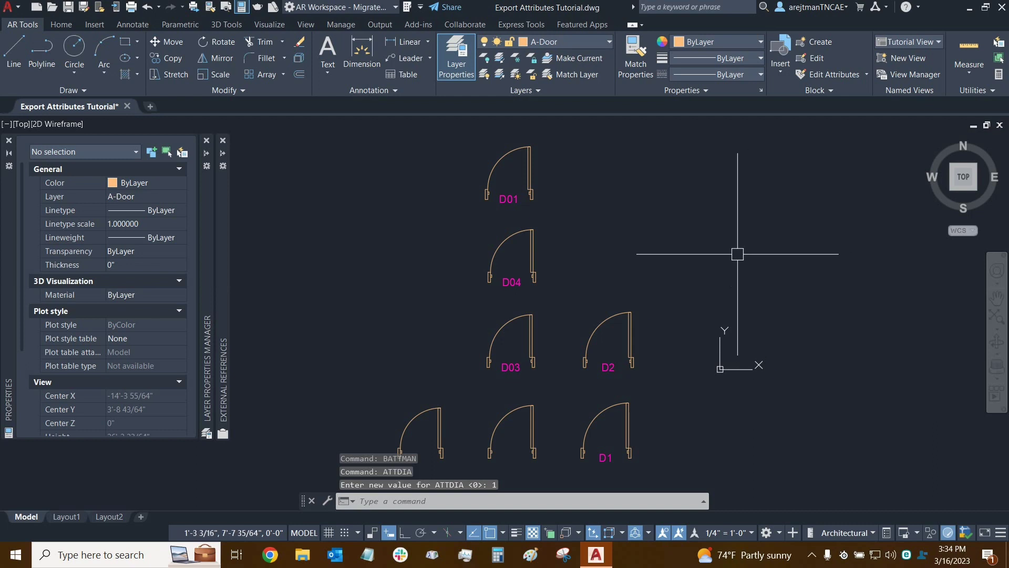
Replace the D01 door above the D04 door with a newly inserted Door 2 Feet 10 Inches block whose ID is D05.
{"action": "left_click", "coordinate": [502, 195]}
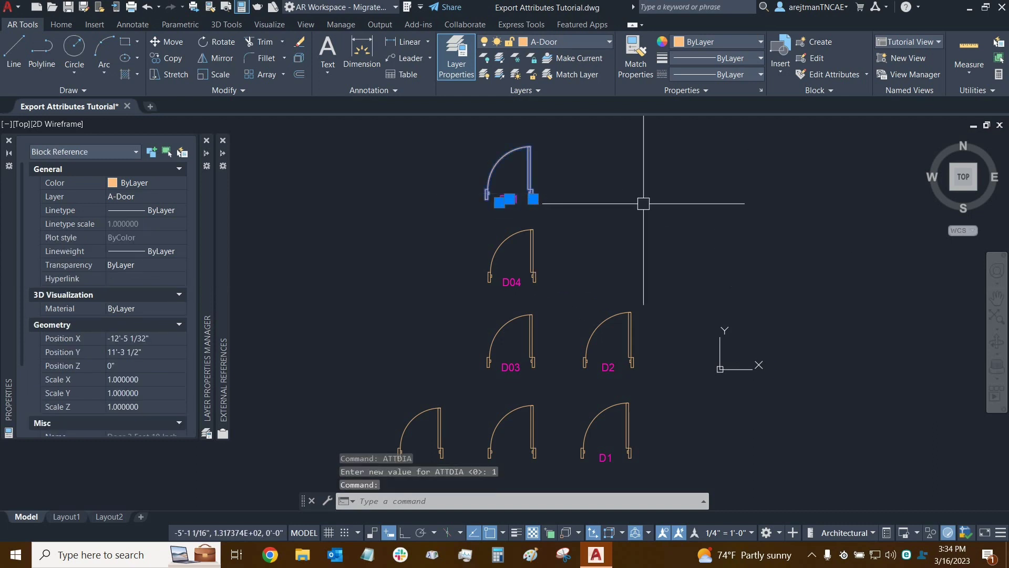
{"action": "key", "text": "Delete"}
{"action": "left_click", "coordinate": [779, 54]}
{"action": "left_click", "coordinate": [787, 113]}
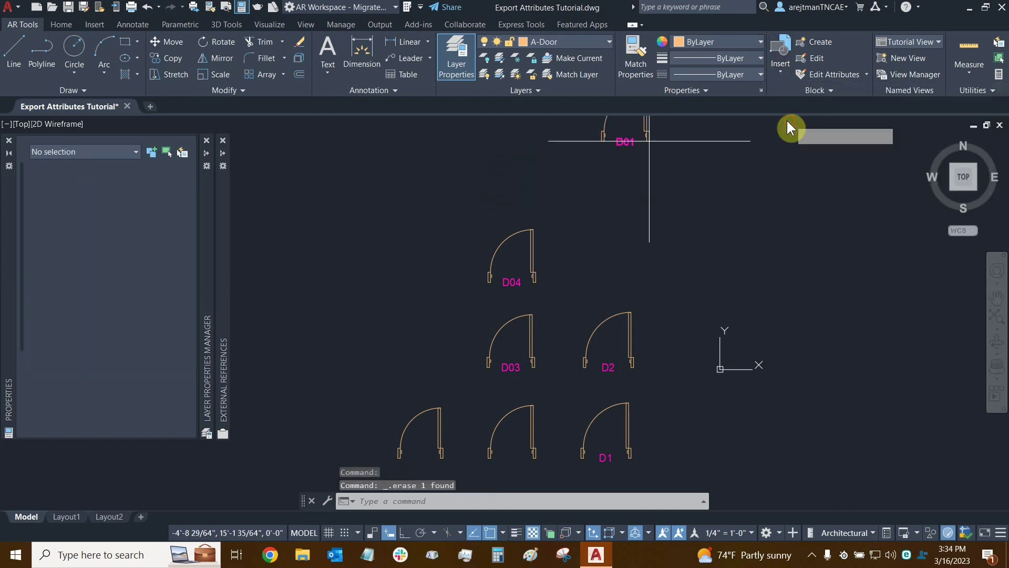
{"action": "left_click", "coordinate": [535, 201]}
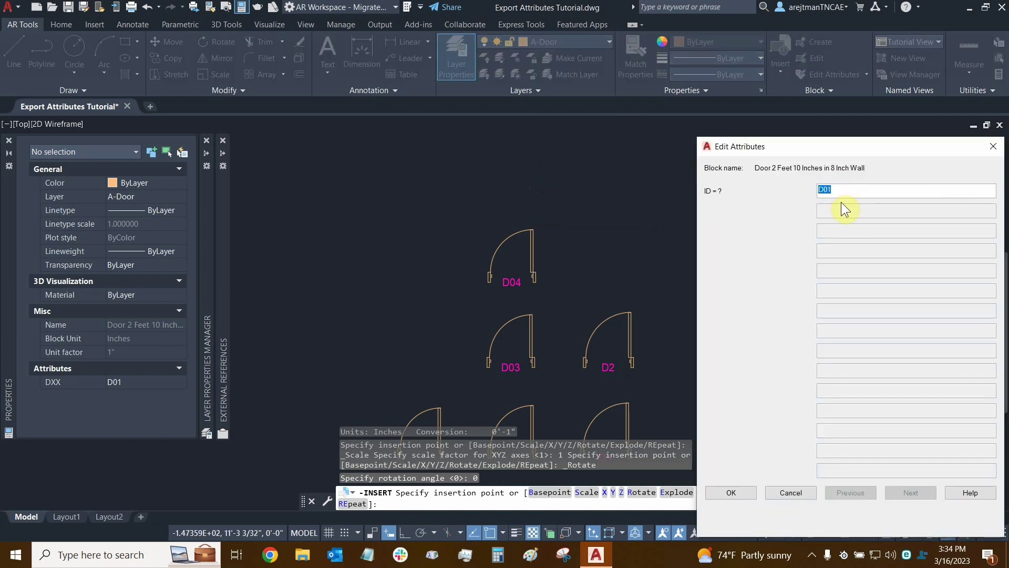
{"action": "left_click", "coordinate": [852, 189]}
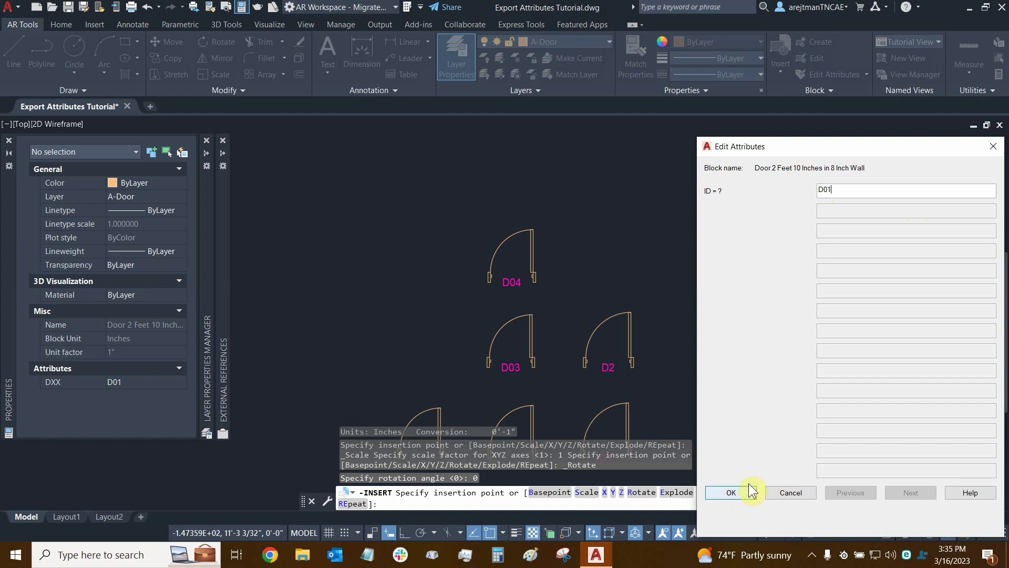
{"action": "key", "text": "BackSpace"}
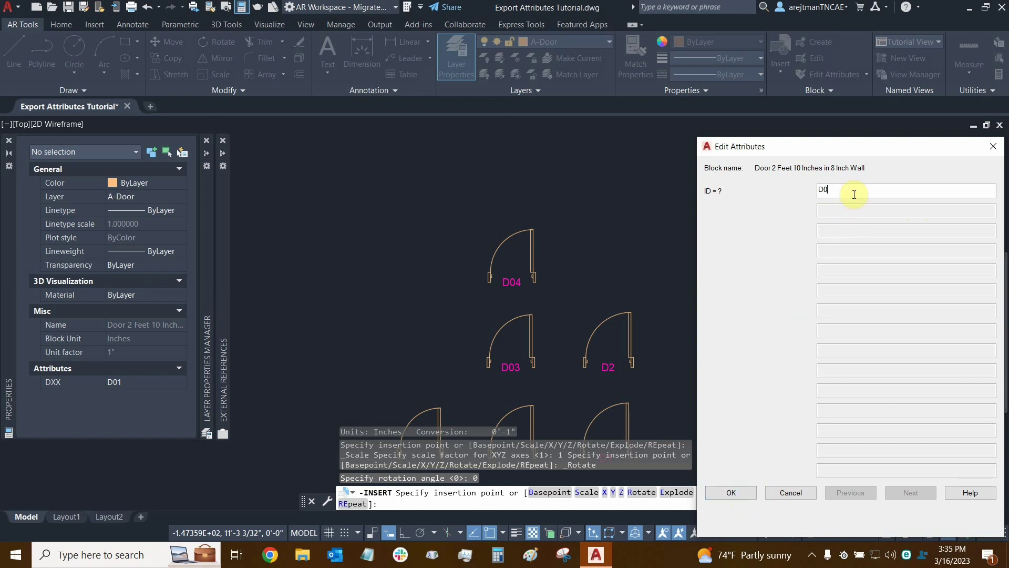
{"action": "type", "text": "5"}
{"action": "left_click", "coordinate": [728, 489]}
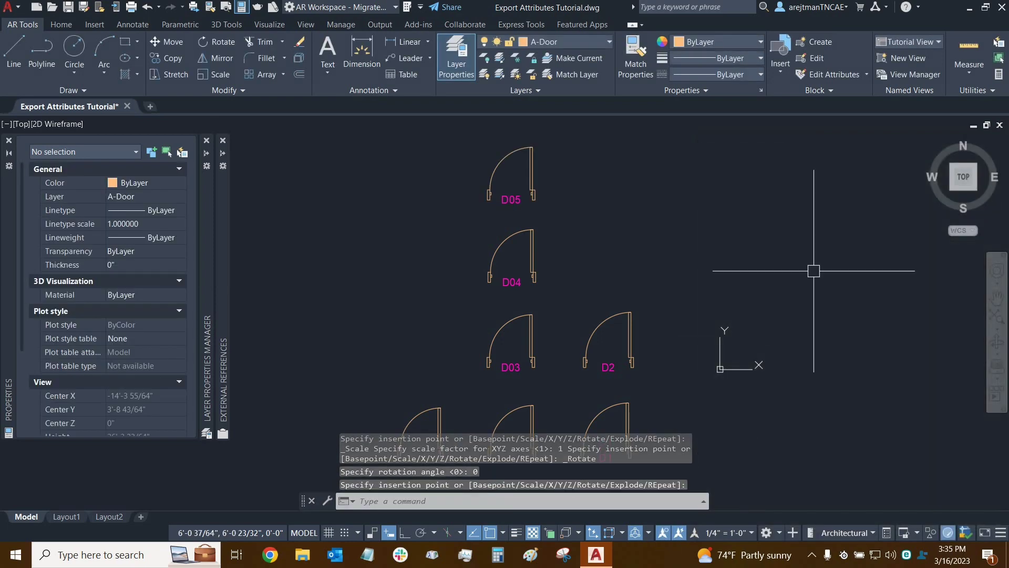
Open the D05 door's block definition in the Block Editor.
{"action": "scroll", "coordinate": [806, 241], "scroll_direction": "down", "scroll_amount": 1}
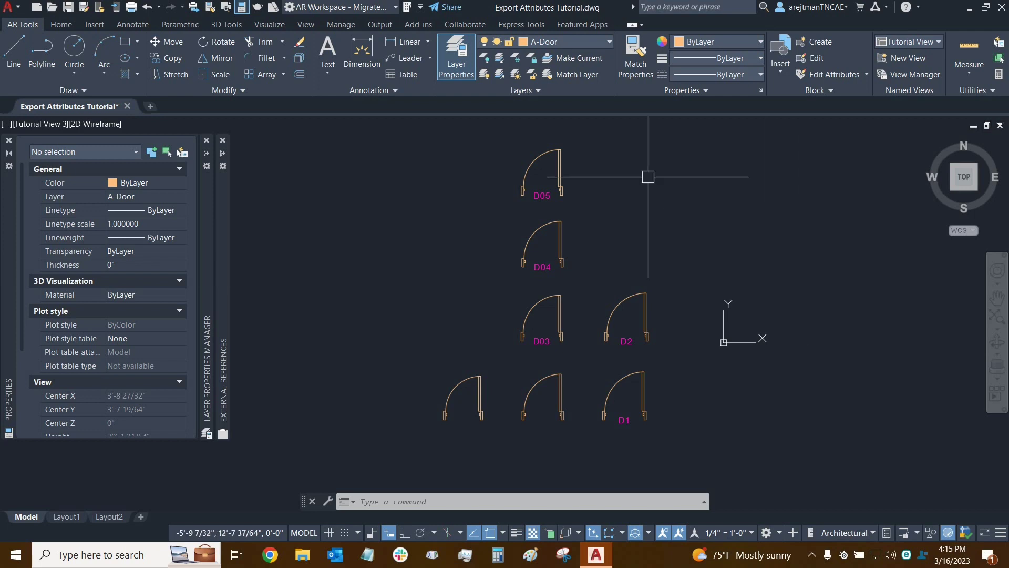
{"action": "left_click", "coordinate": [533, 168]}
{"action": "right_click", "coordinate": [532, 165]}
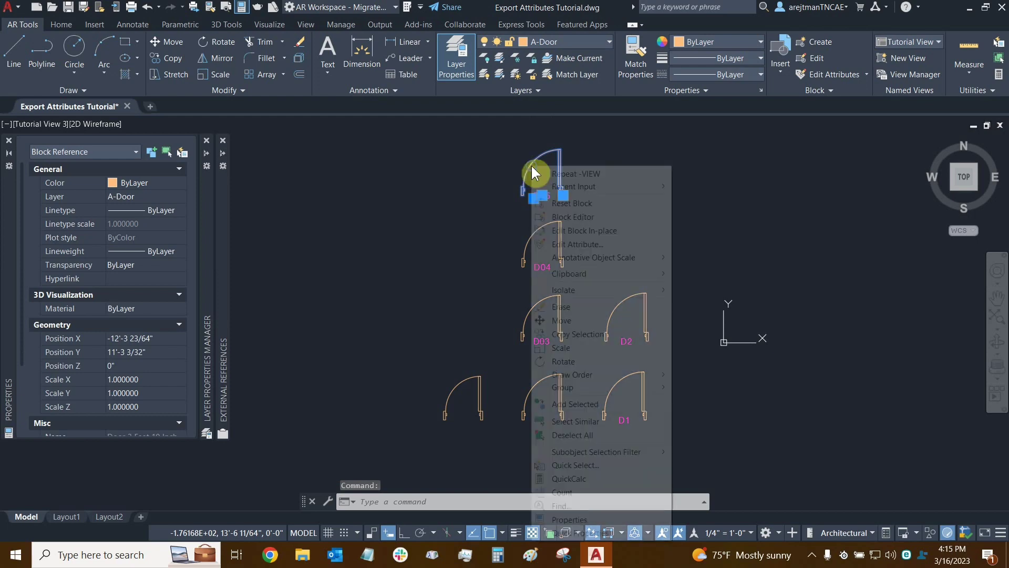
{"action": "left_click", "coordinate": [573, 216]}
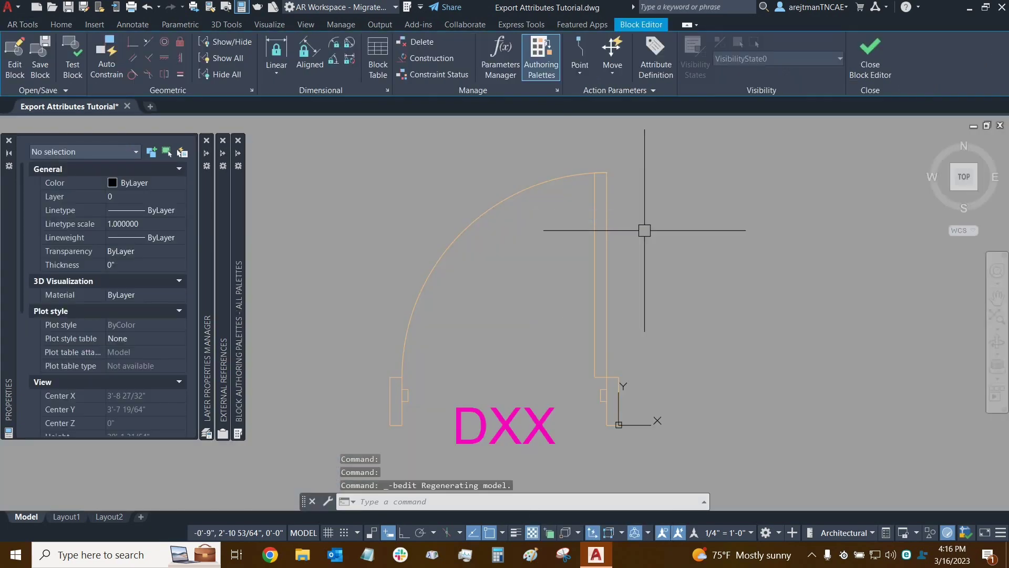
Start a new Constant-mode attribute definition in the door block with tag HXXXX and default value H10'00".
{"action": "left_click", "coordinate": [658, 70]}
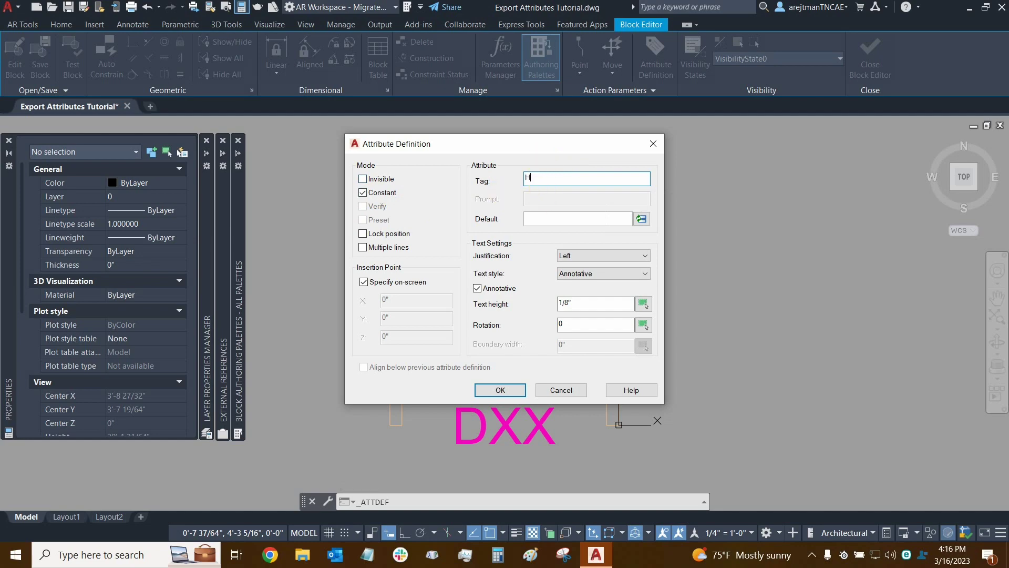
{"action": "type", "text": "XXXX"}
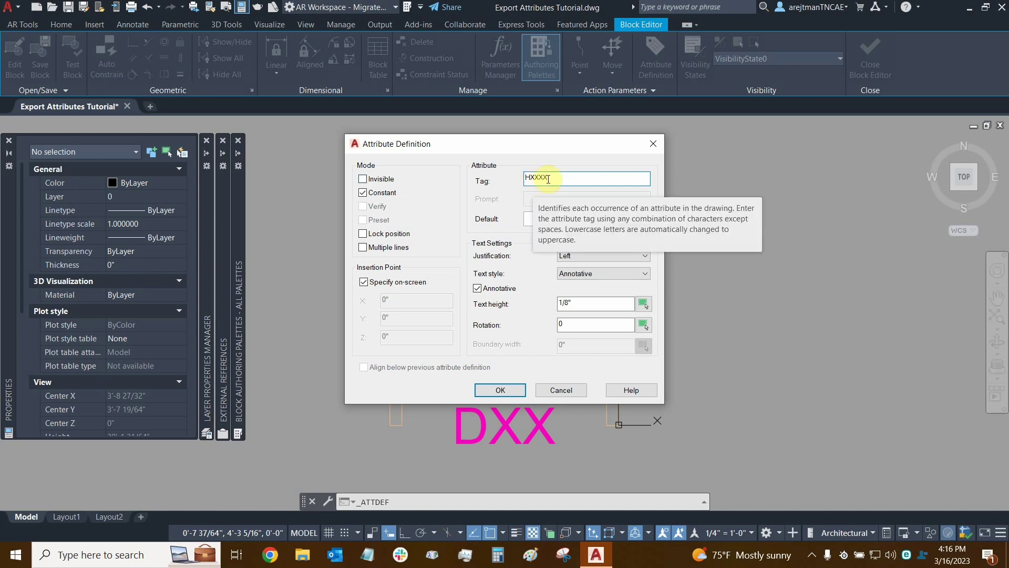
{"action": "left_click", "coordinate": [551, 219]}
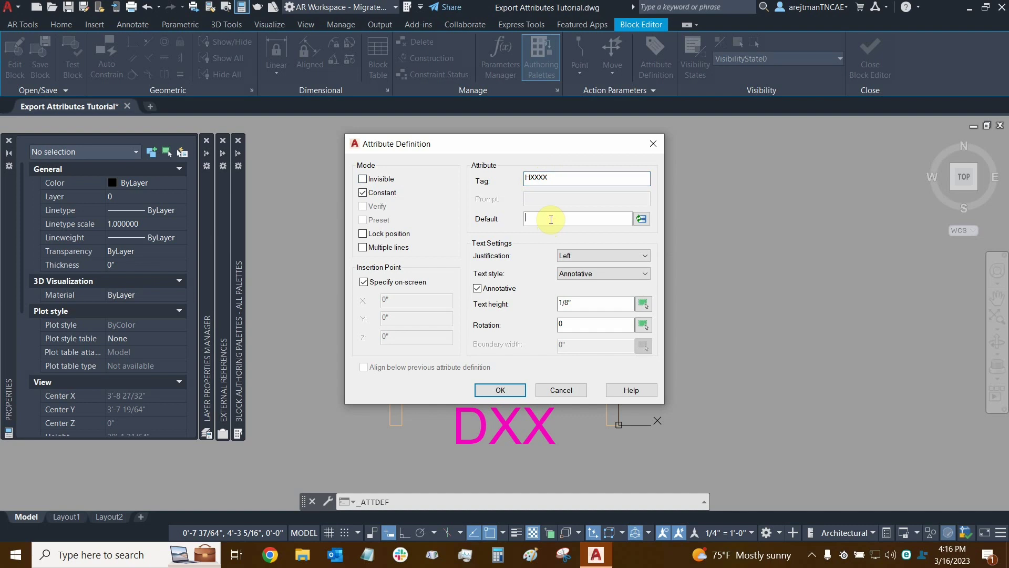
{"action": "type", "text": "H10'00"}
Change the HXXXX attribute's default value to H08'03".
{"action": "left_click", "coordinate": [537, 217]}
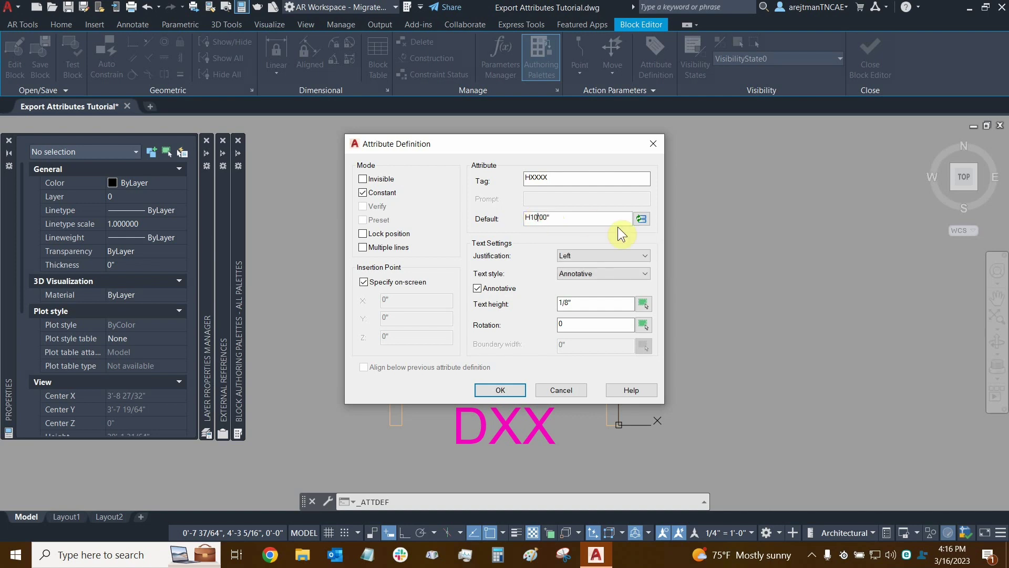
{"action": "key", "text": "Delete"}
{"action": "key", "text": "Delete"}
{"action": "type", "text": "8"}
{"action": "left_click", "coordinate": [543, 218]}
{"action": "key", "text": "BackSpace"}
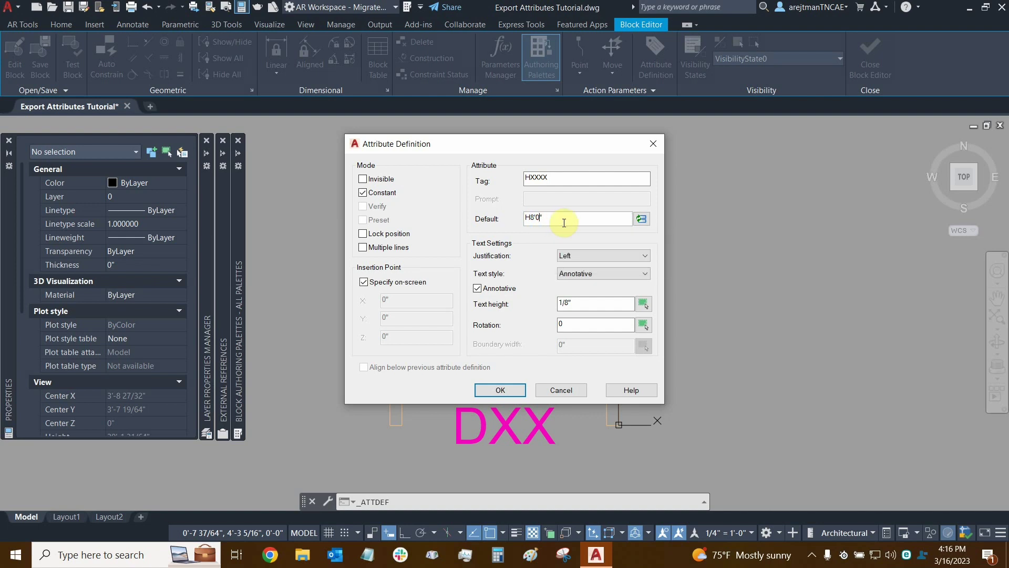
{"action": "type", "text": "3"}
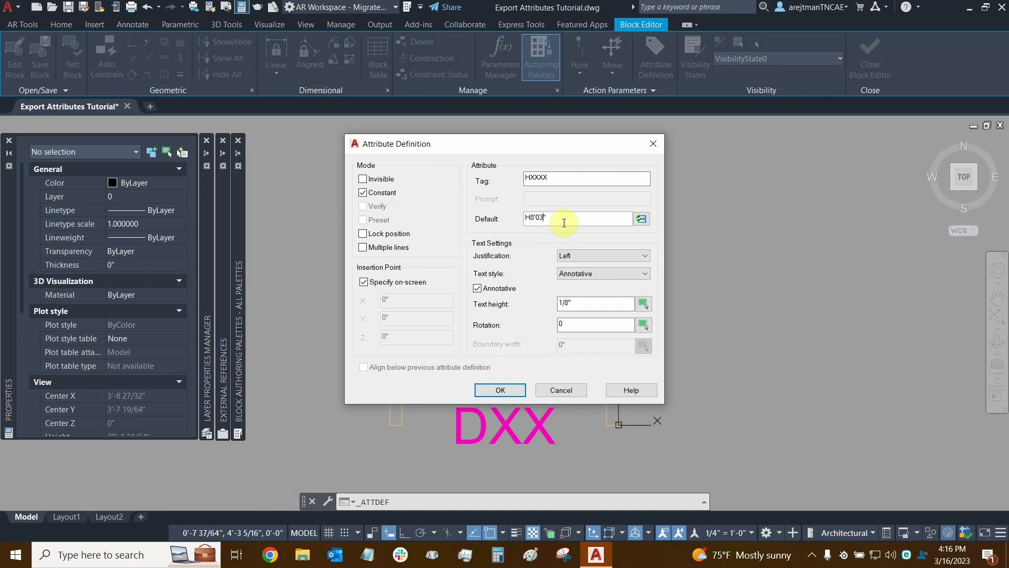
{"action": "left_click", "coordinate": [529, 219]}
{"action": "type", "text": "0"}
Switch off Constant mode to enter the prompt "H = ?" for the HXXXX attribute, and switch Constant mode back on.
{"action": "left_click", "coordinate": [363, 192]}
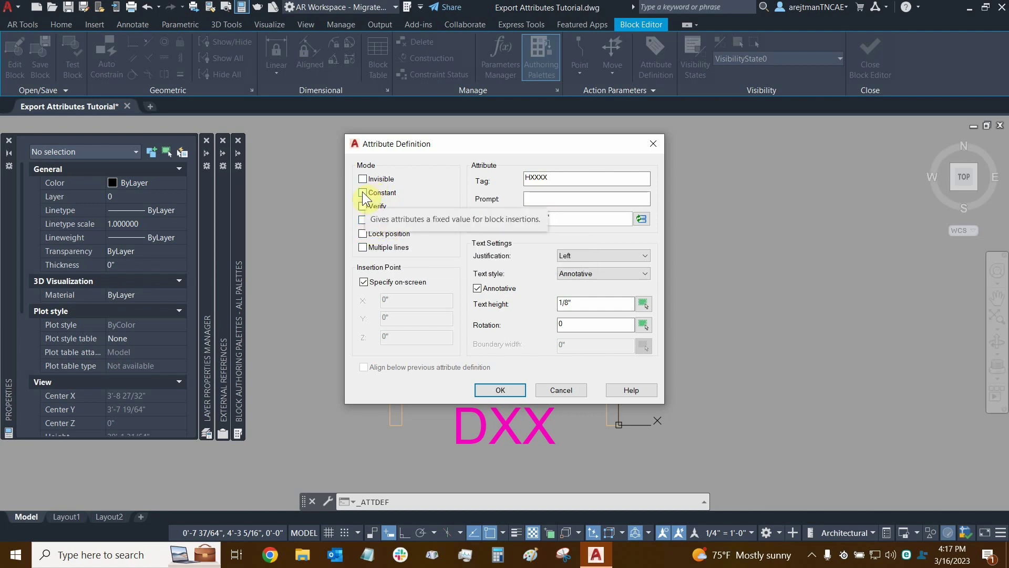
{"action": "left_click", "coordinate": [363, 220]}
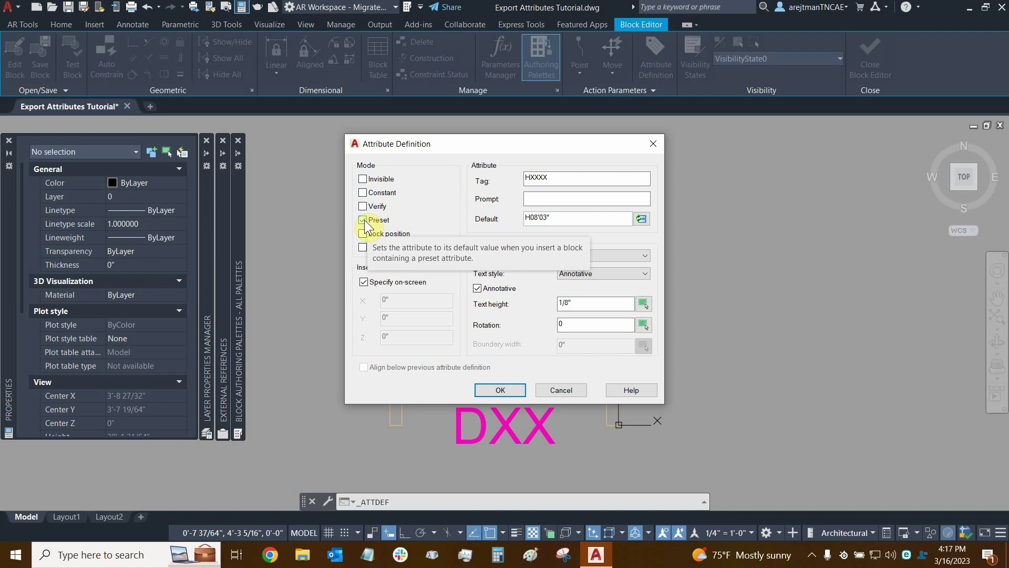
{"action": "left_click", "coordinate": [363, 220]}
{"action": "left_click", "coordinate": [562, 202]}
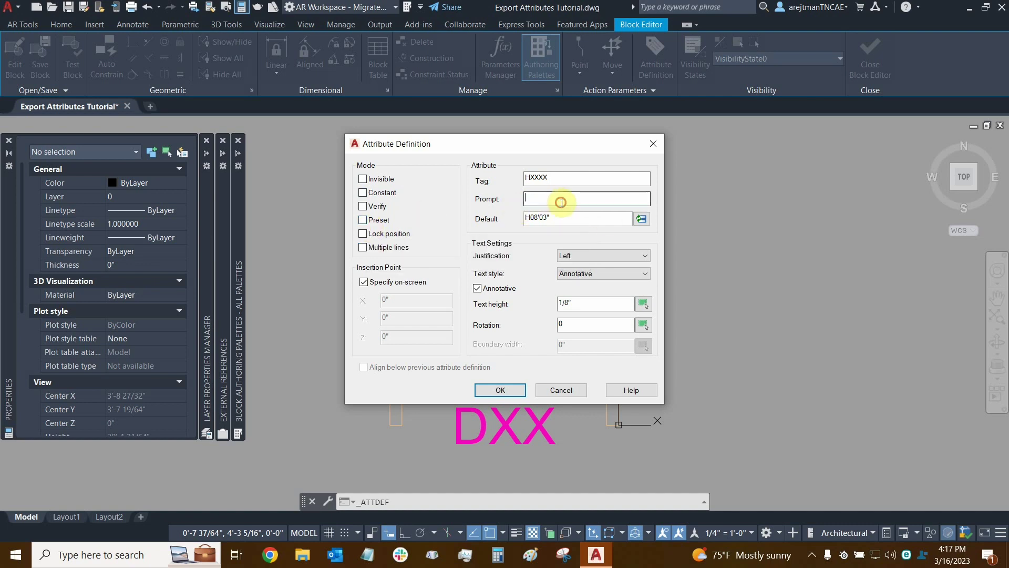
{"action": "type", "text": "H"}
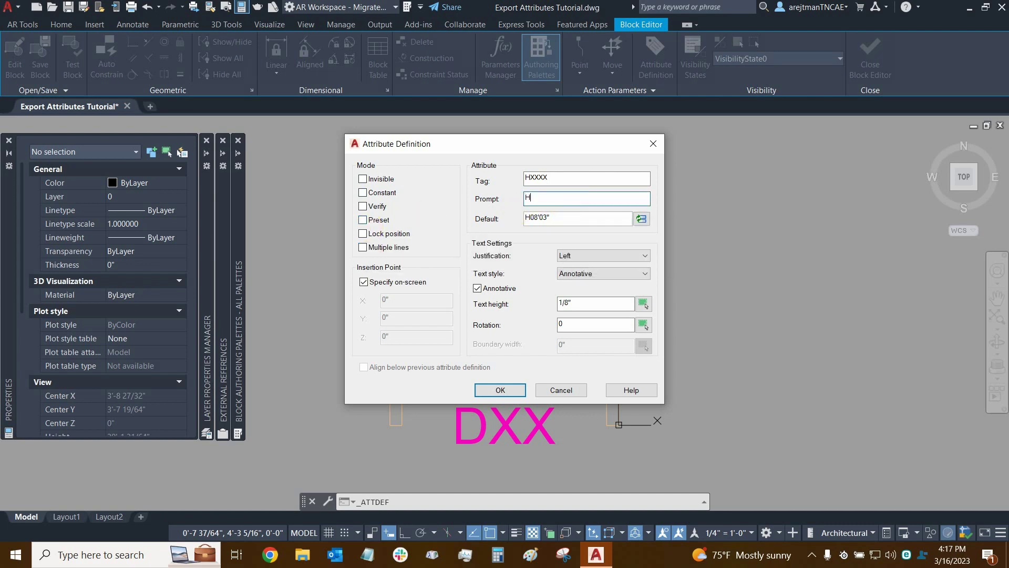
{"action": "type", "text": " = ?"}
{"action": "left_click", "coordinate": [364, 193]}
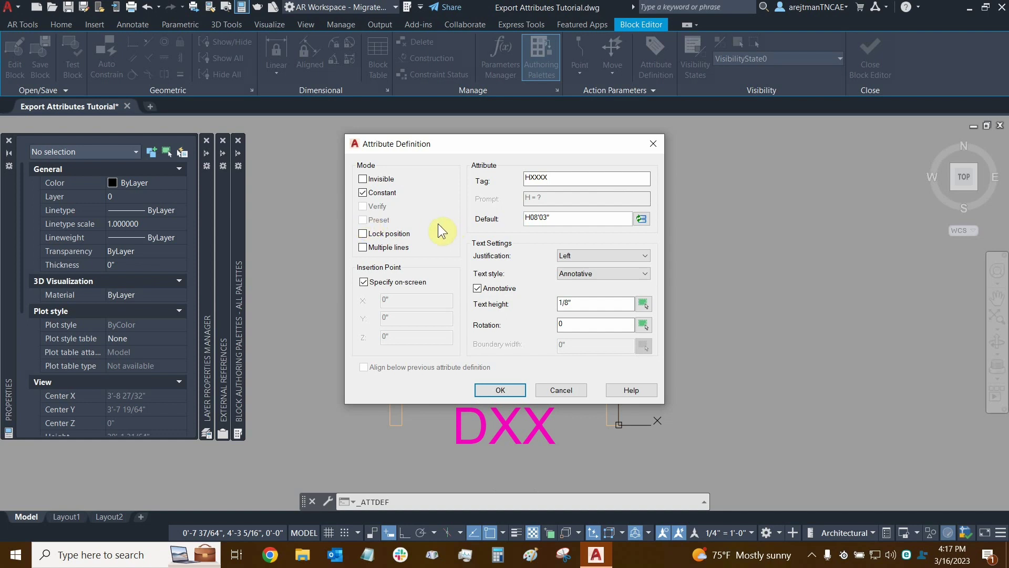
Set the HXXXX attribute's justification to Middle center and its text height to 1/8", and accept the definition for placement.
{"action": "left_click", "coordinate": [606, 251]}
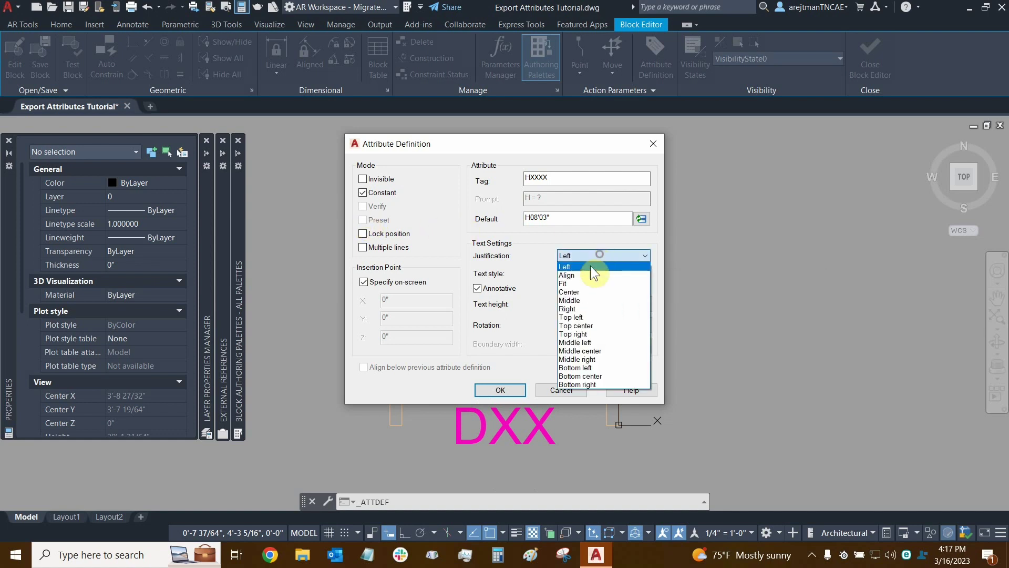
{"action": "left_click", "coordinate": [589, 351]}
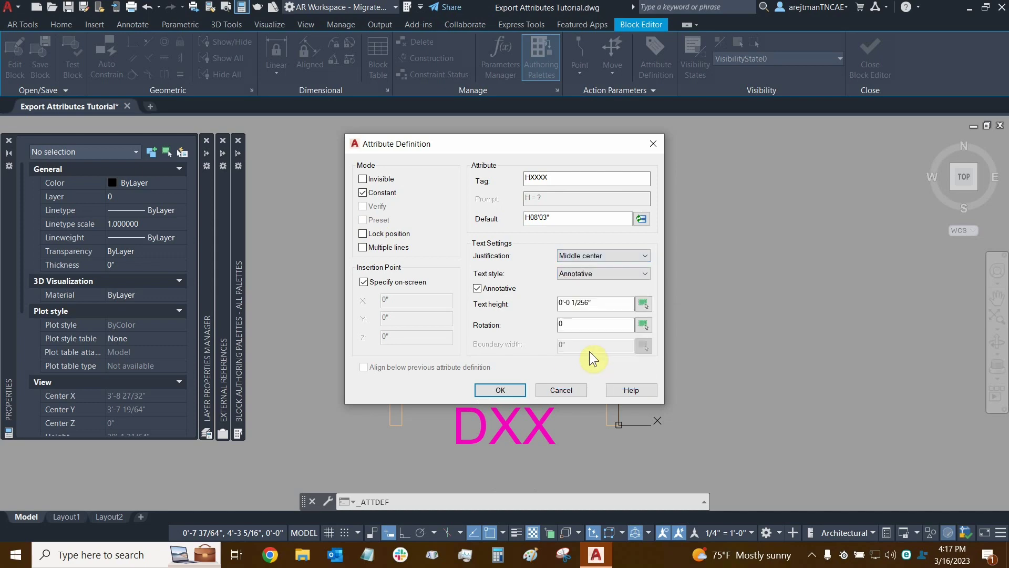
{"action": "double_click", "coordinate": [608, 304]}
{"action": "type", "text": "1/8"}
{"action": "left_click", "coordinate": [588, 322]}
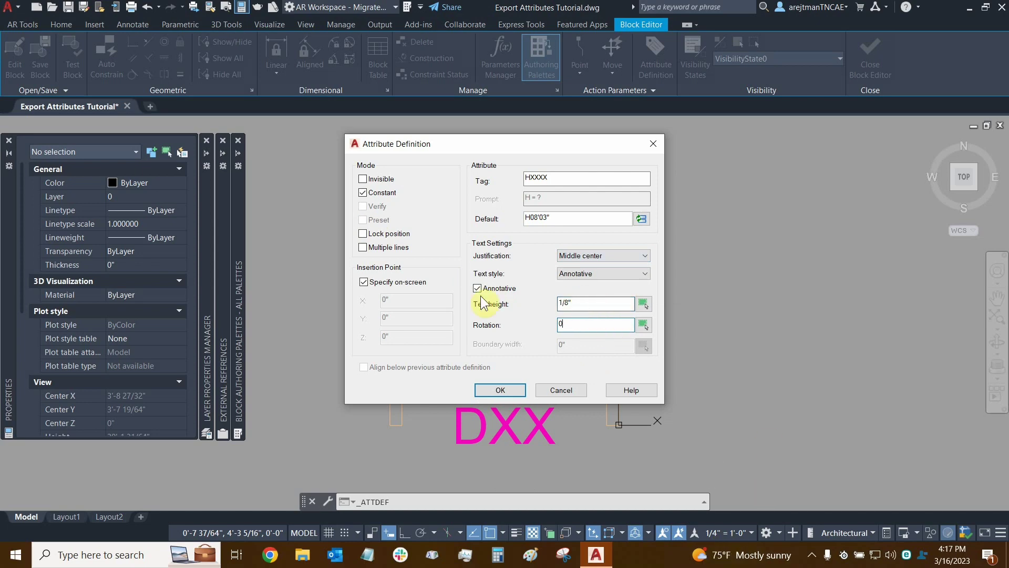
{"action": "key", "text": "shift+Tab"}
{"action": "left_click", "coordinate": [512, 389]}
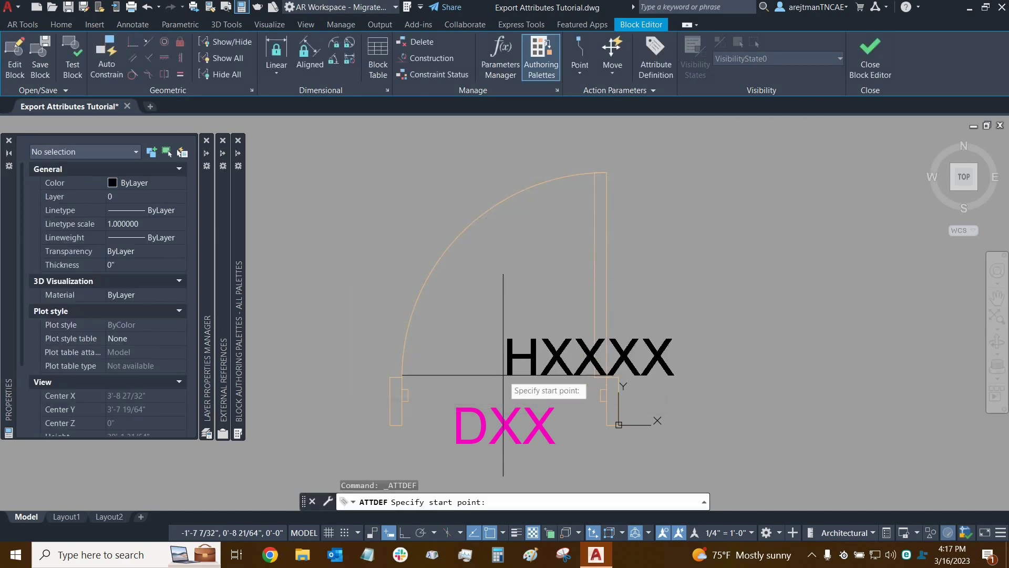
Place the HXXXX attribute midway between the inner corners of the two door jambs, above the DXX attribute.
{"action": "right_click", "coordinate": [436, 370], "text": "shift"}
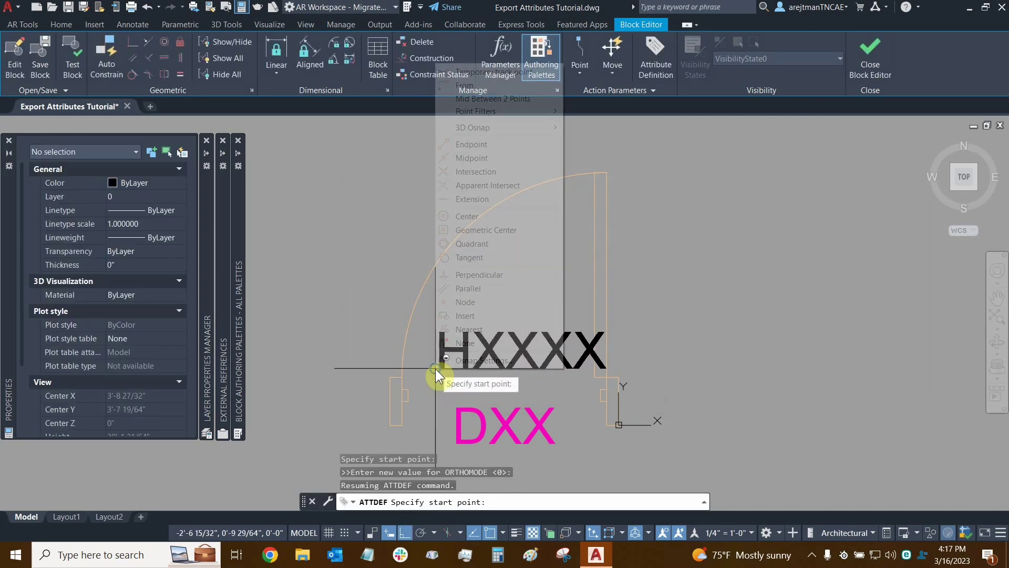
{"action": "left_click", "coordinate": [486, 99]}
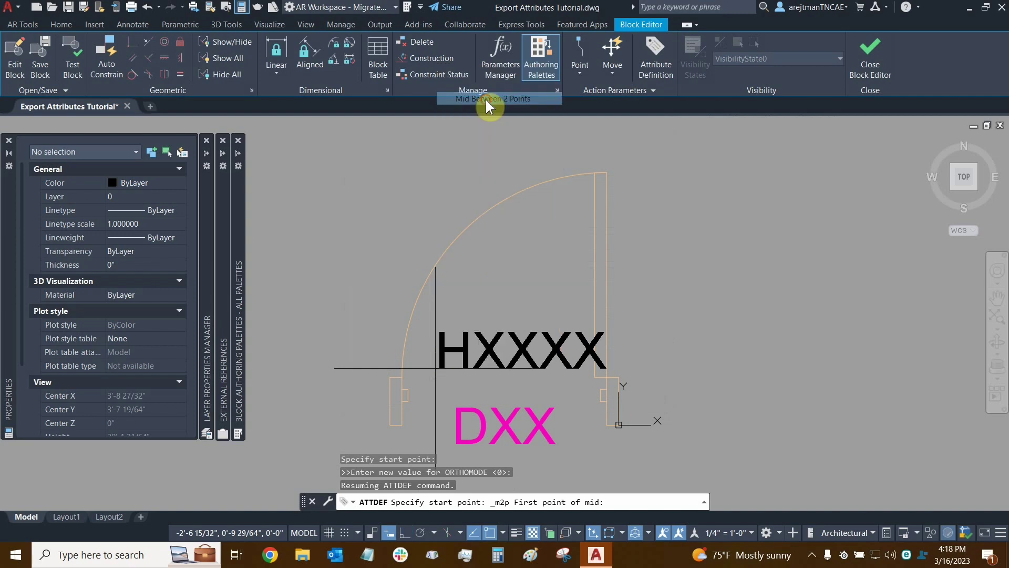
{"action": "left_click", "coordinate": [402, 377]}
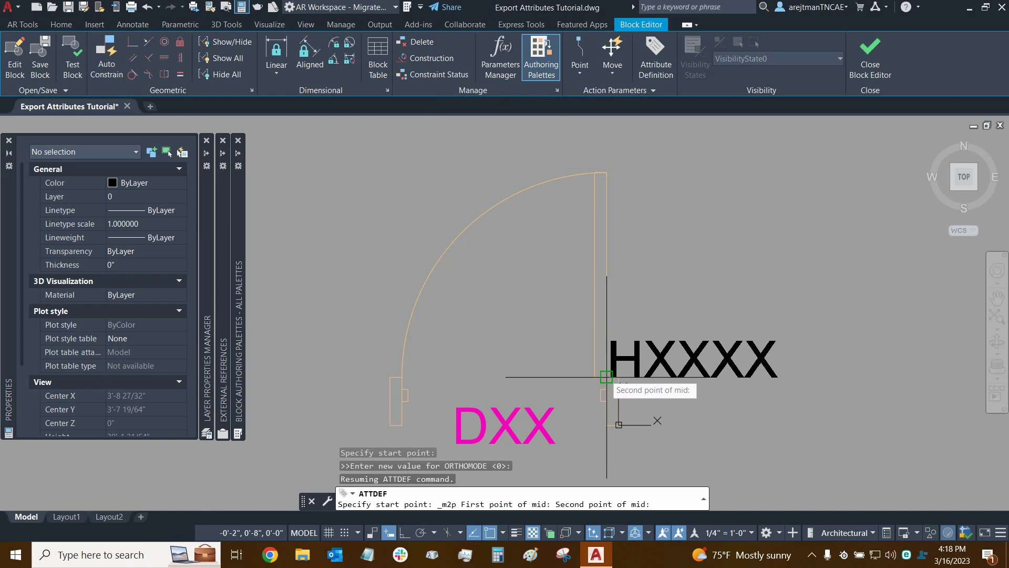
{"action": "left_click", "coordinate": [607, 377]}
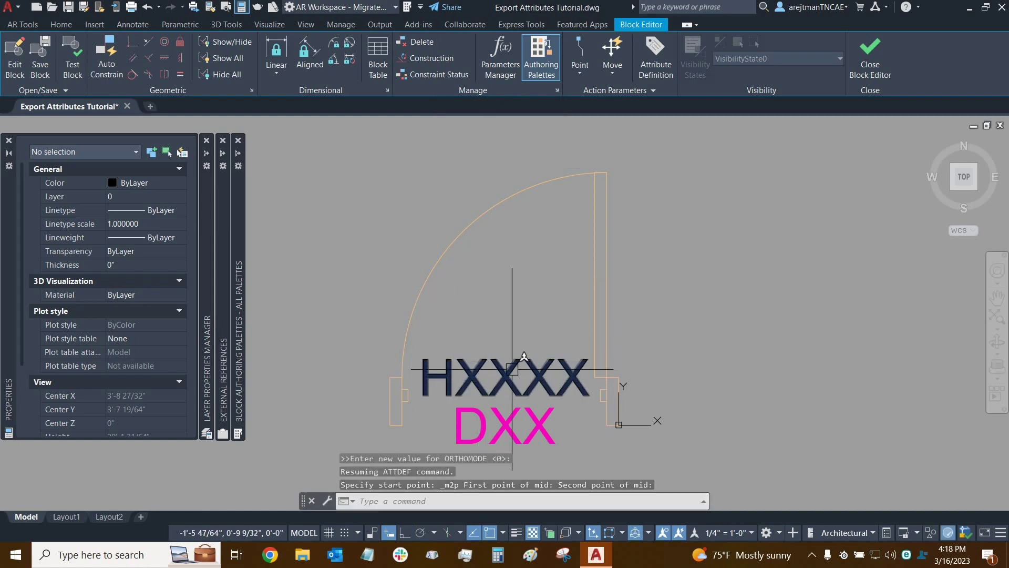
Assign the HXXXX attribute to layer A-Door-Name, and close the Block Editor saving the changes to the door block.
{"action": "left_click", "coordinate": [551, 372]}
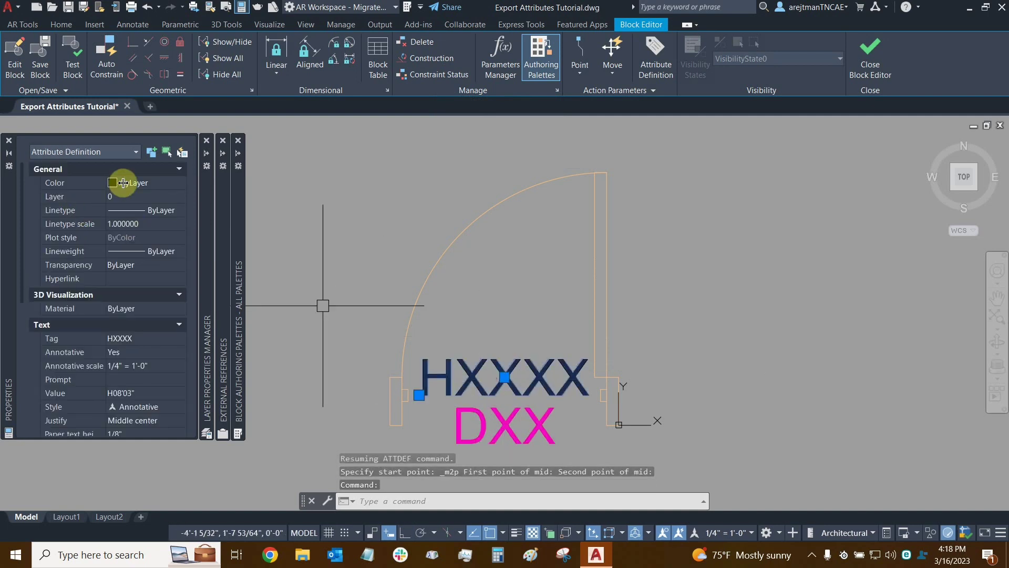
{"action": "left_click", "coordinate": [134, 193]}
{"action": "left_click", "coordinate": [155, 197]}
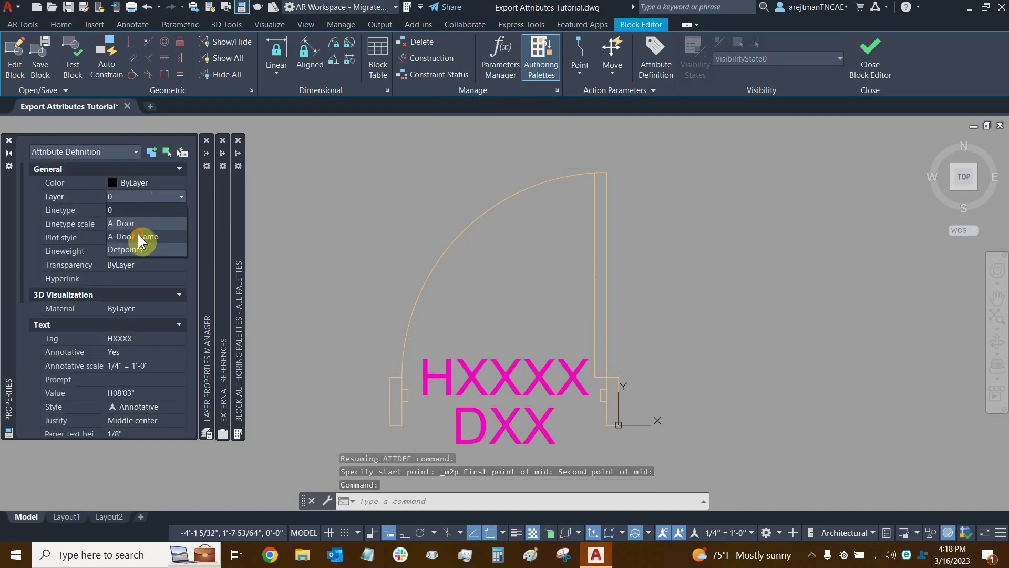
{"action": "left_click", "coordinate": [137, 235]}
{"action": "key", "text": "Escape"}
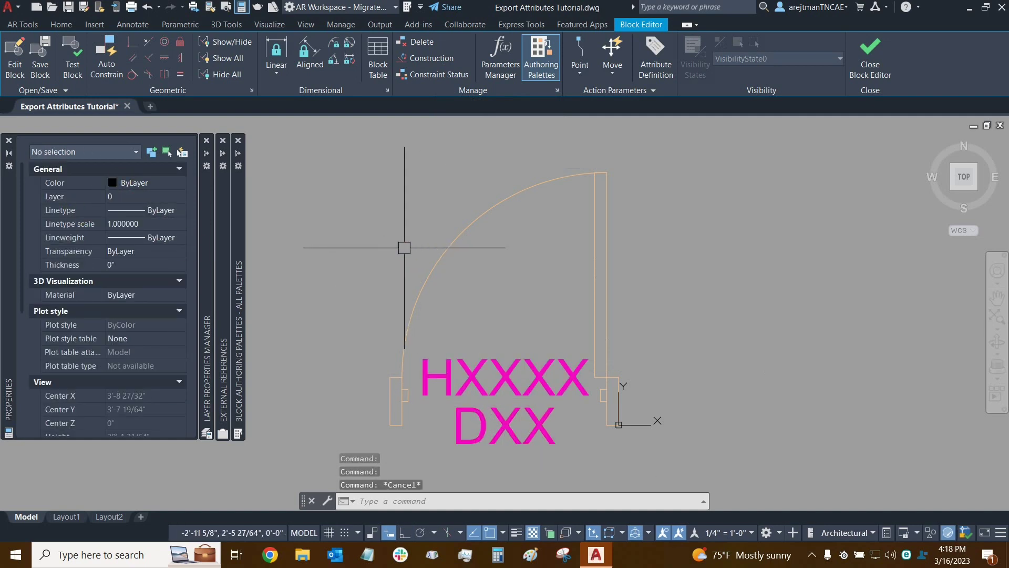
{"action": "left_click", "coordinate": [876, 64]}
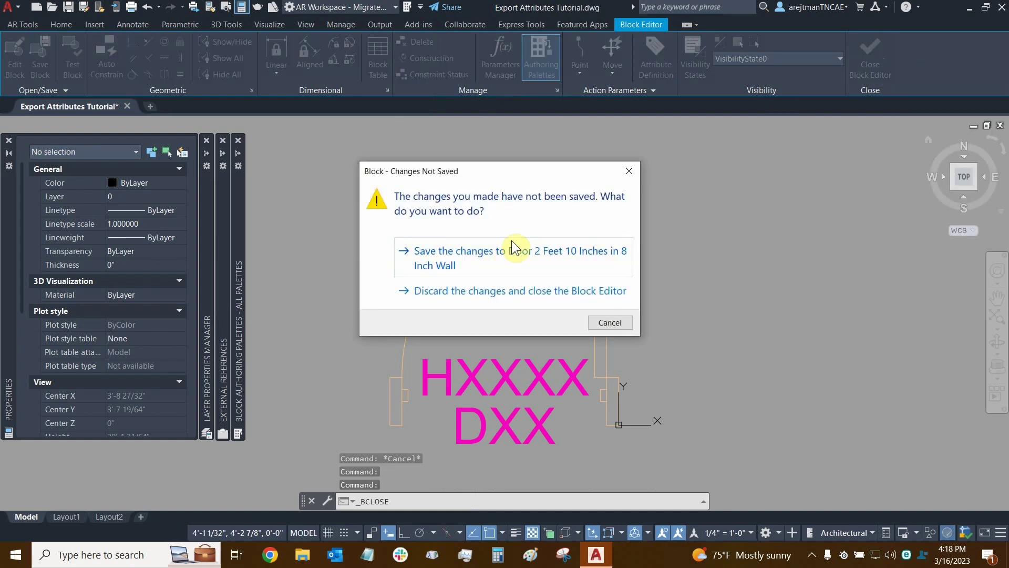
{"action": "left_click", "coordinate": [465, 258]}
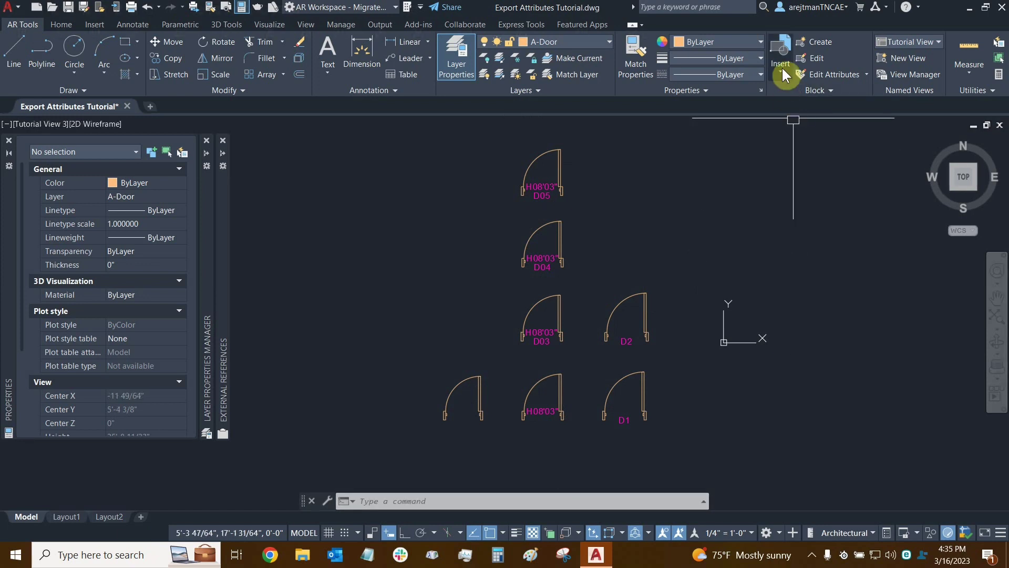
Insert the Door 2 Feet 10 Inches in 8 Inch Wall block directly above door D05 with ID D06.
{"action": "left_click", "coordinate": [781, 67]}
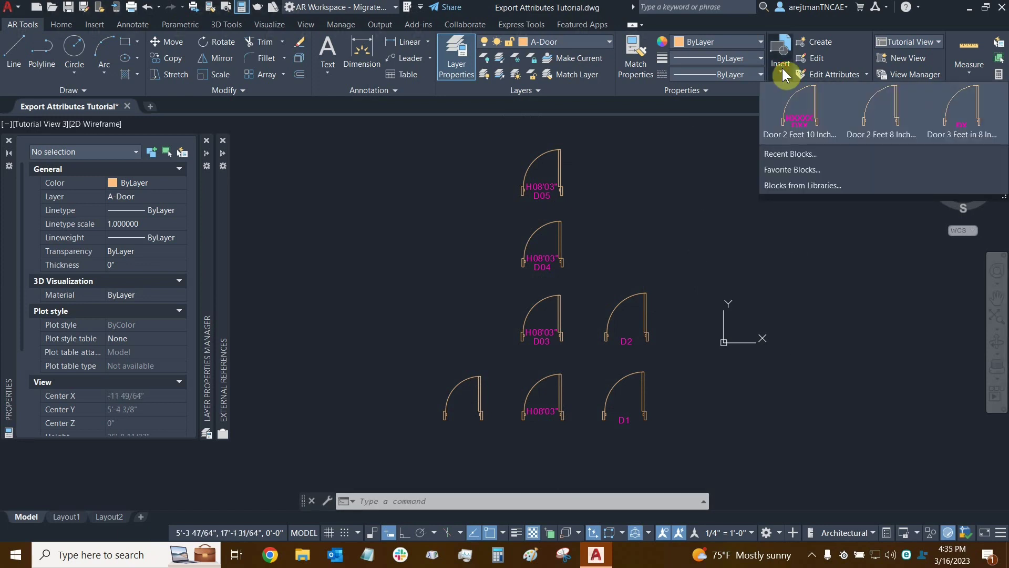
{"action": "left_click", "coordinate": [794, 111]}
{"action": "middle_click_drag", "start_coordinate": [698, 147], "coordinate": [699, 221]}
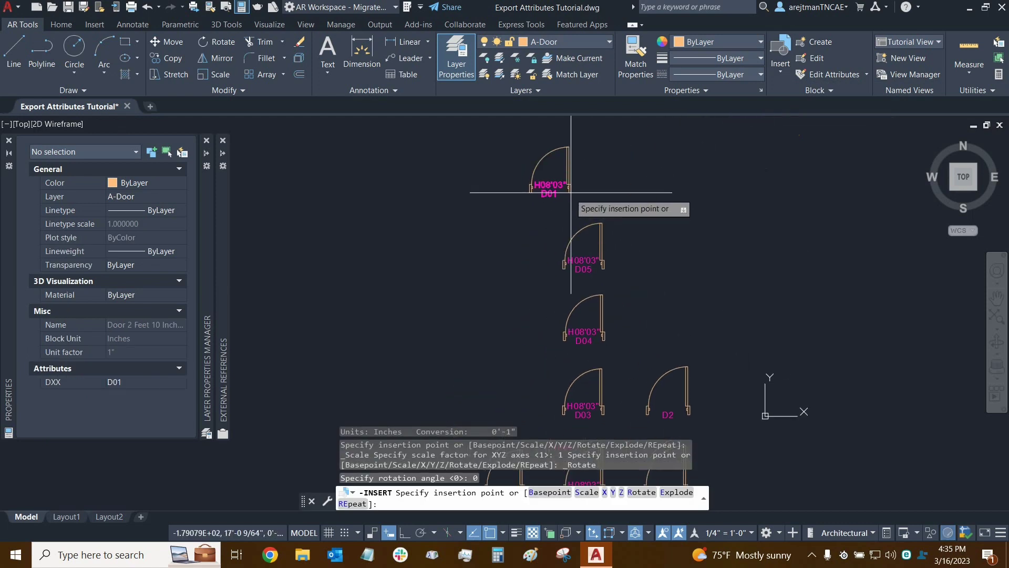
{"action": "middle_click_drag", "start_coordinate": [573, 207], "coordinate": [597, 207]}
{"action": "left_click", "coordinate": [603, 192]}
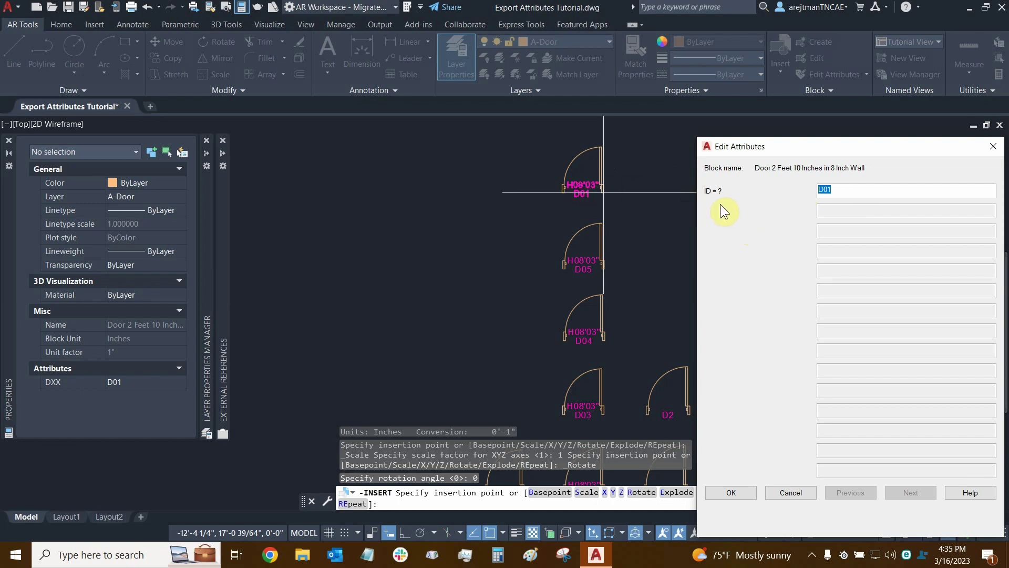
{"action": "left_click", "coordinate": [849, 194]}
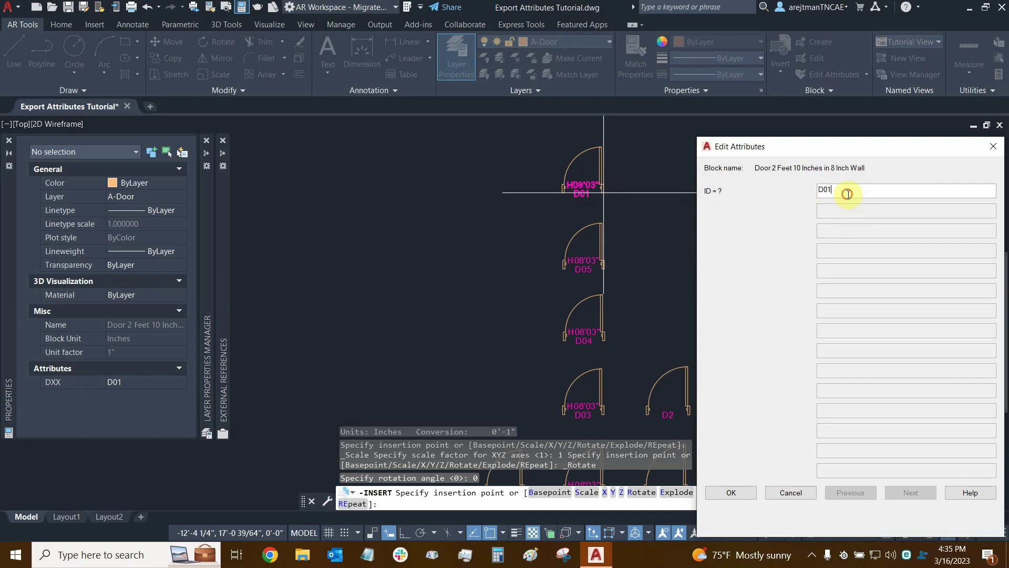
{"action": "type", "text": "6"}
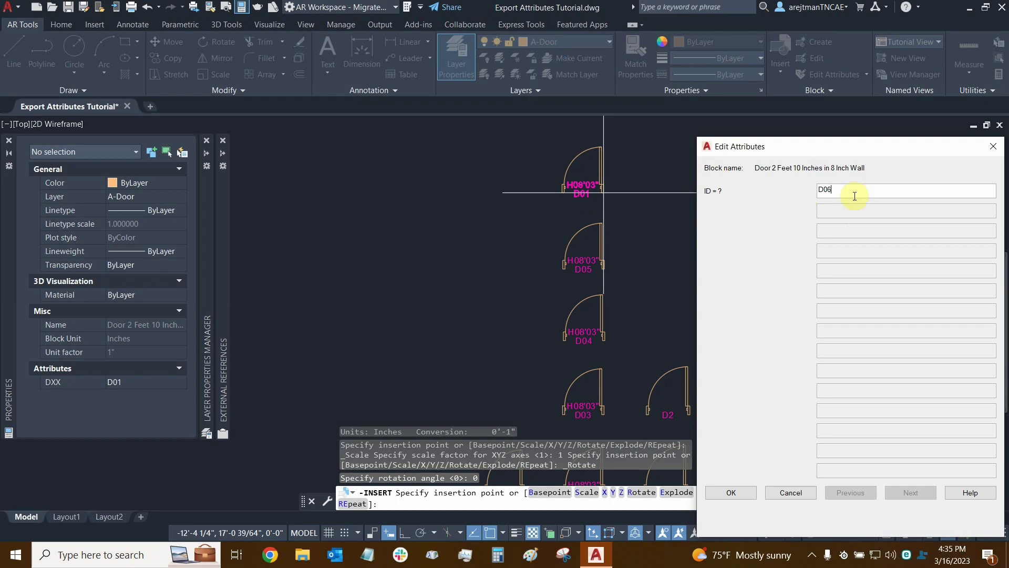
{"action": "left_click", "coordinate": [741, 492]}
{"action": "scroll", "coordinate": [777, 232], "scroll_direction": "down", "scroll_amount": 1}
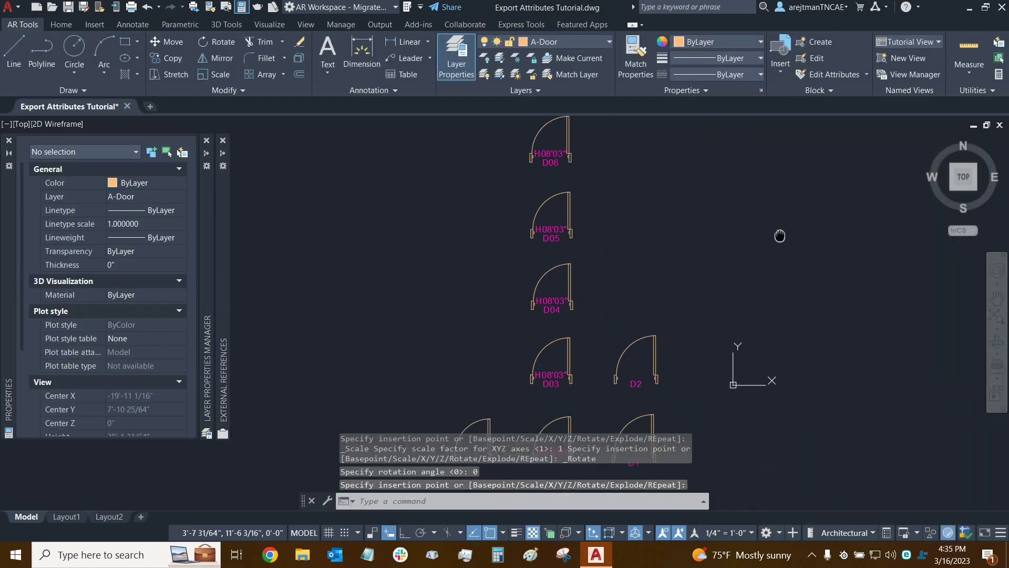
{"action": "mouse_move", "coordinate": [766, 223]}
{"action": "middle_mouse_down"}
{"action": "mouse_move", "coordinate": [688, 227]}
{"action": "mouse_move", "coordinate": [727, 227]}
{"action": "middle_mouse_up"}
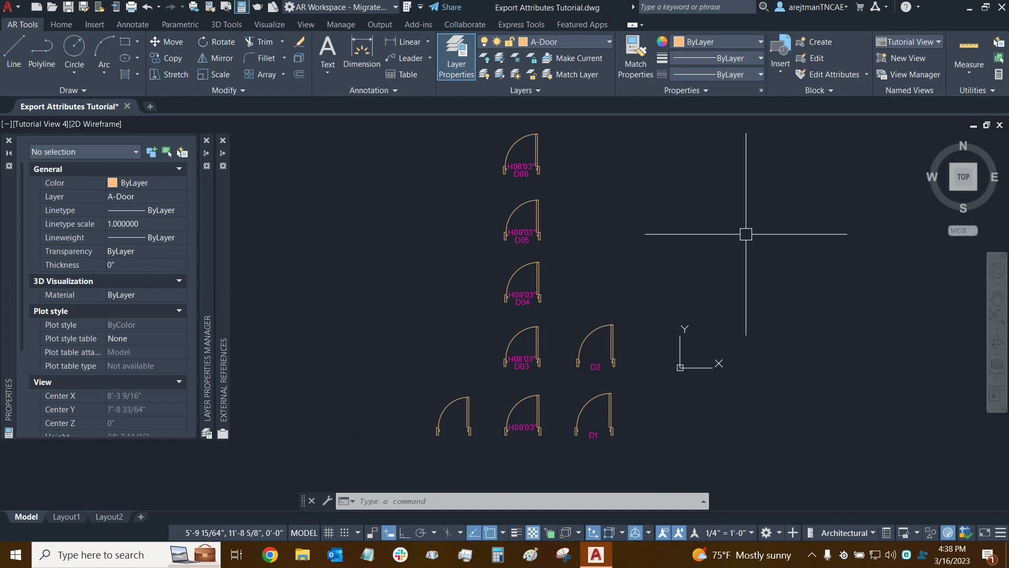
Open door D06's block in the Block Editor and start the Block Attribute Manager with BATTMAN.
{"action": "left_click", "coordinate": [522, 158]}
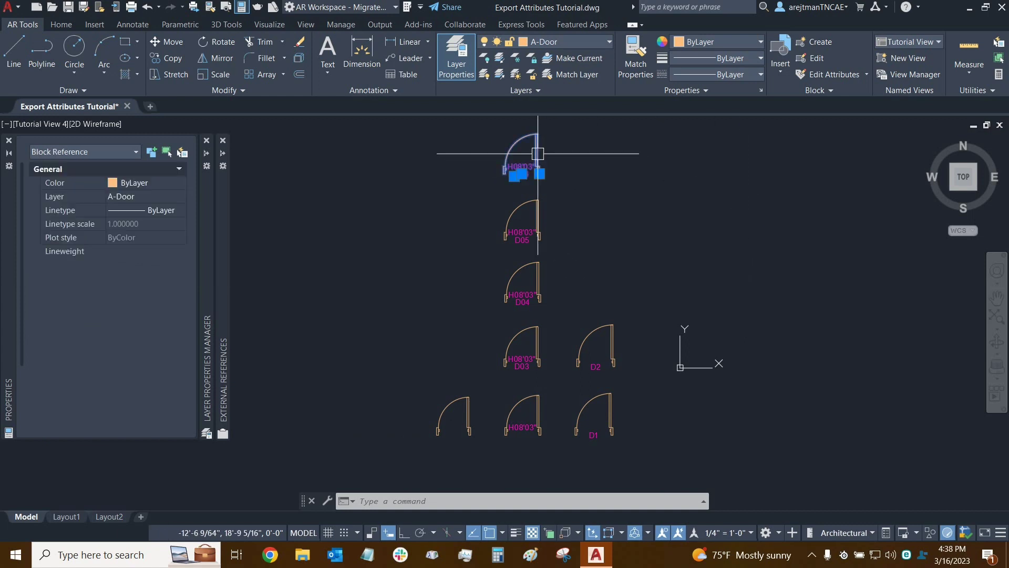
{"action": "right_click", "coordinate": [540, 160]}
{"action": "left_click", "coordinate": [576, 205]}
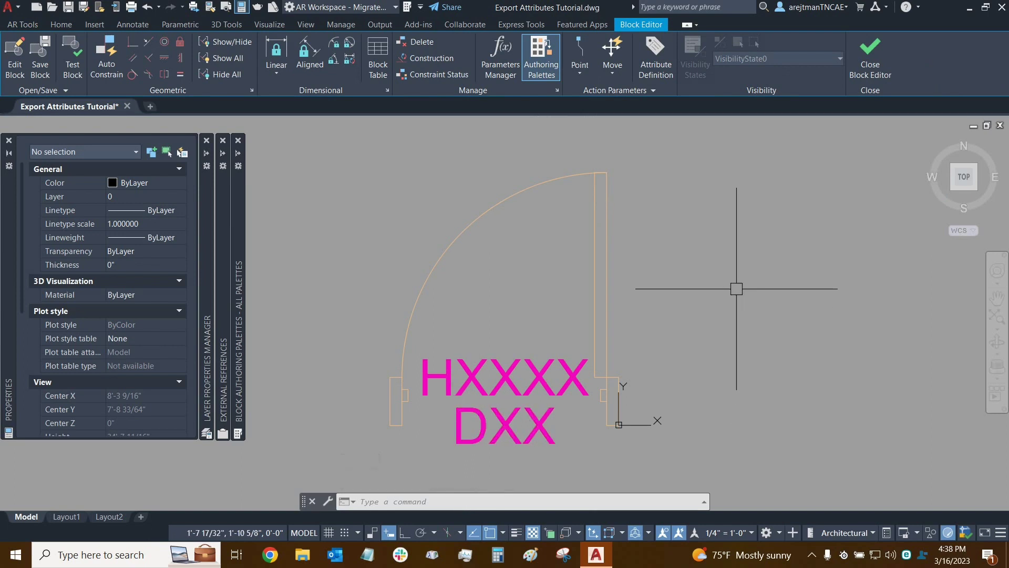
{"action": "type", "text": "bat"}
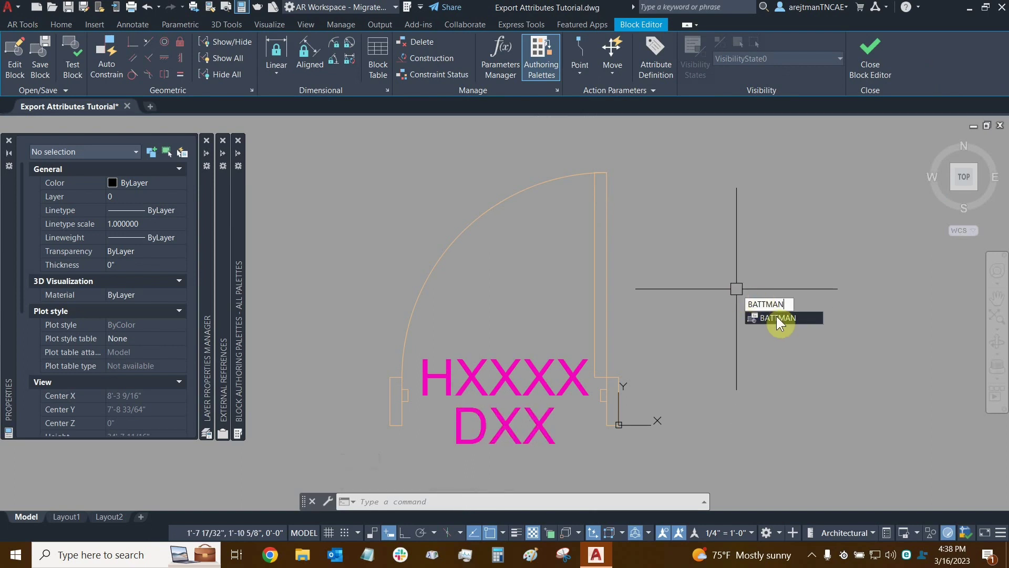
{"action": "key", "text": "Return"}
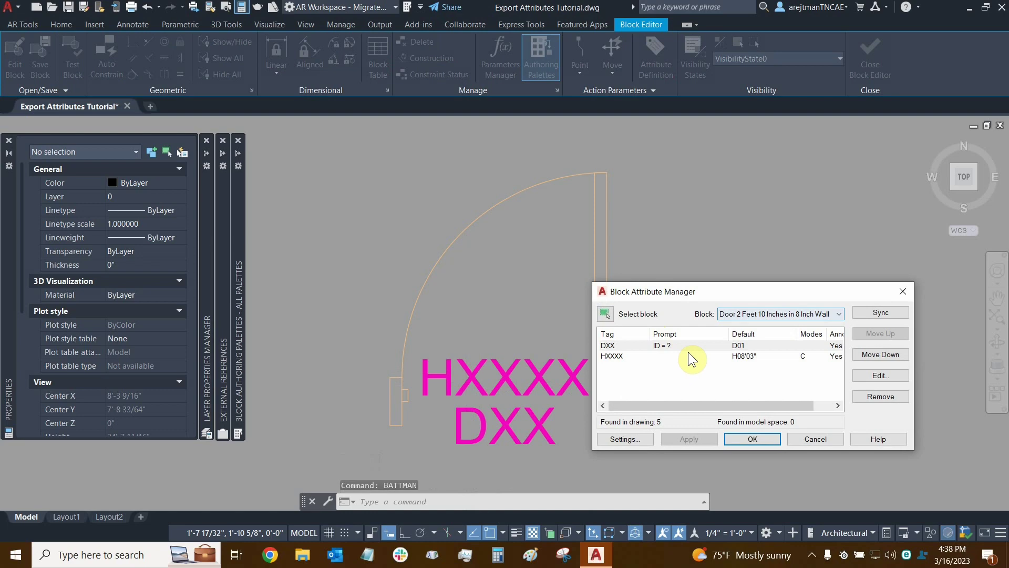
Try to set the DXX attribute to Preset mode from within the Block Editor, applying the change and saving the block on closing.
{"action": "left_click", "coordinate": [641, 346]}
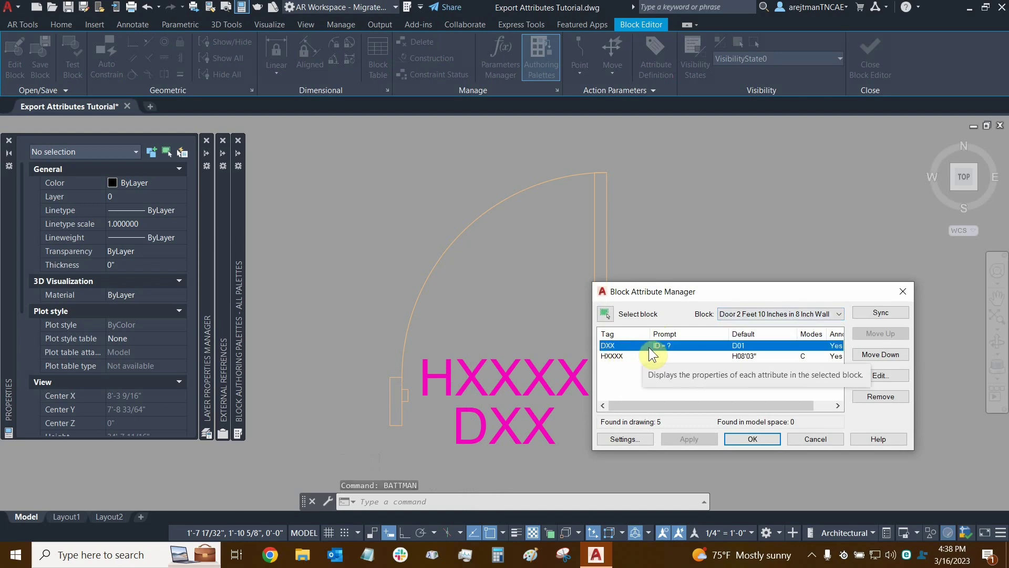
{"action": "left_click", "coordinate": [880, 374]}
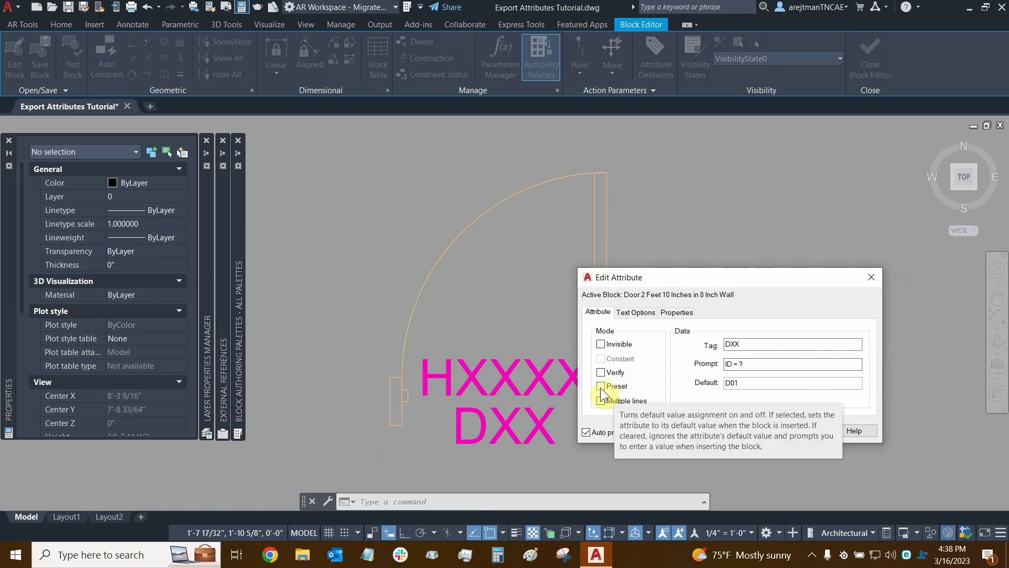
{"action": "left_click", "coordinate": [601, 386]}
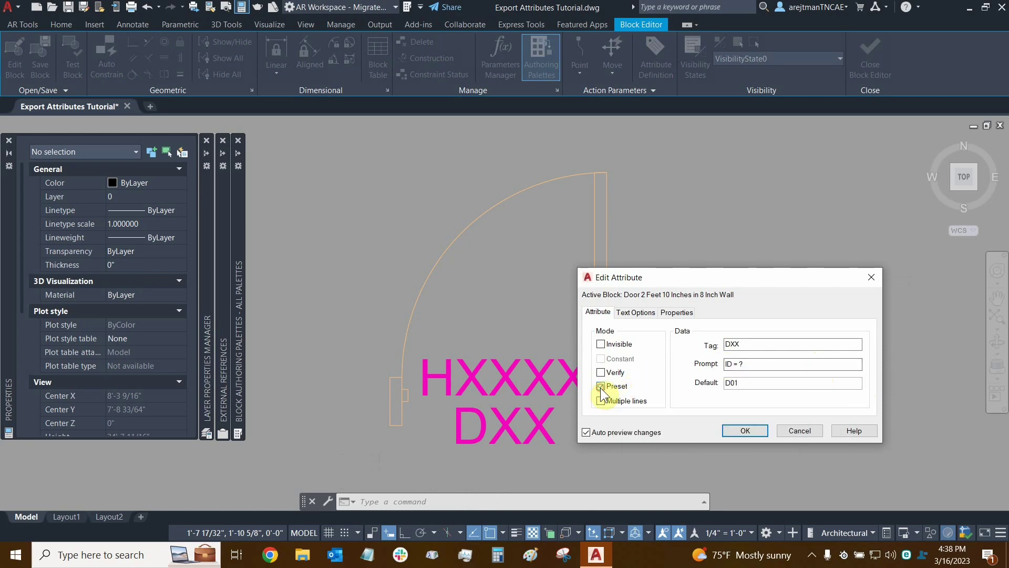
{"action": "left_click", "coordinate": [741, 430]}
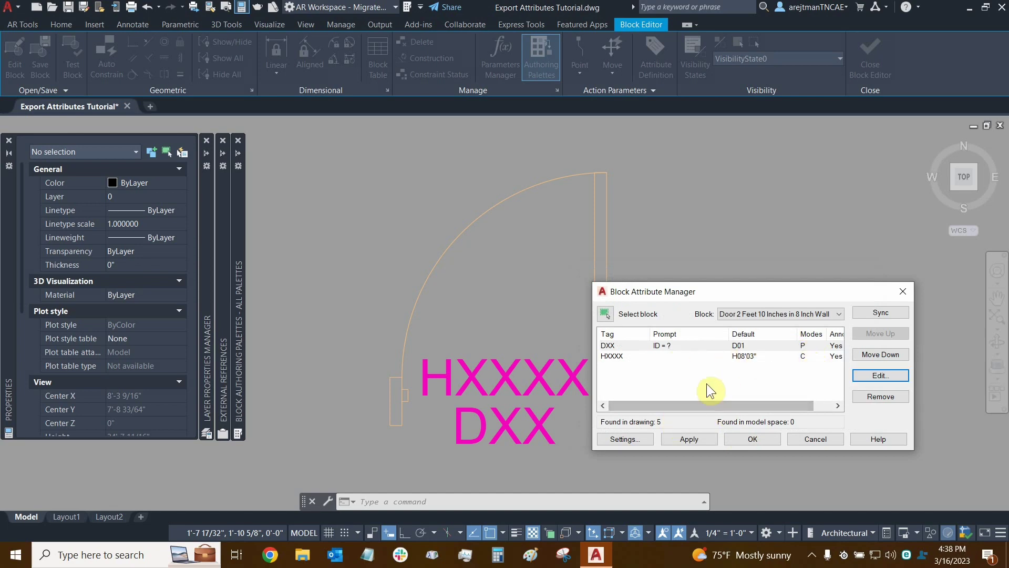
{"action": "left_click", "coordinate": [705, 440]}
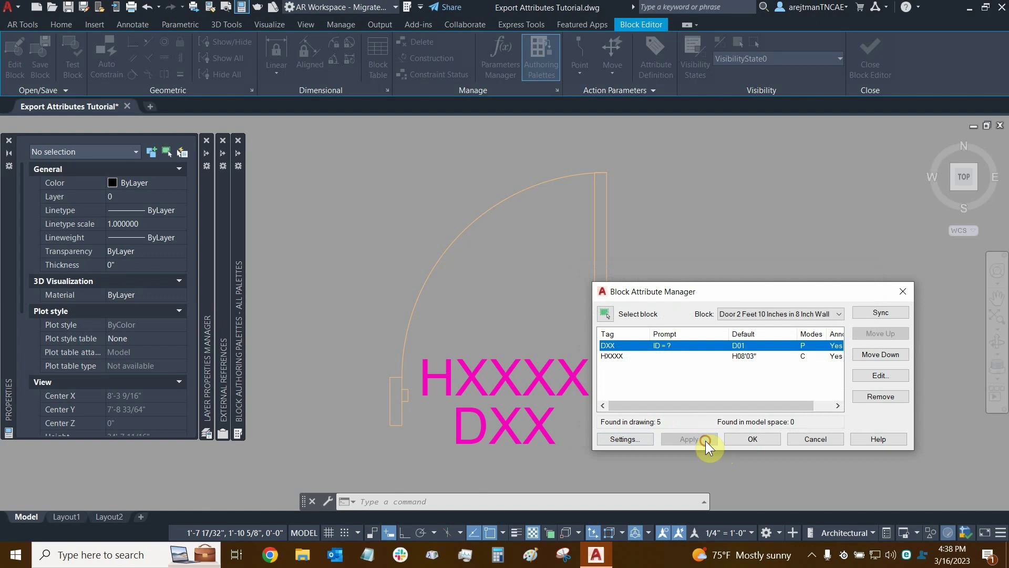
{"action": "left_click", "coordinate": [746, 440]}
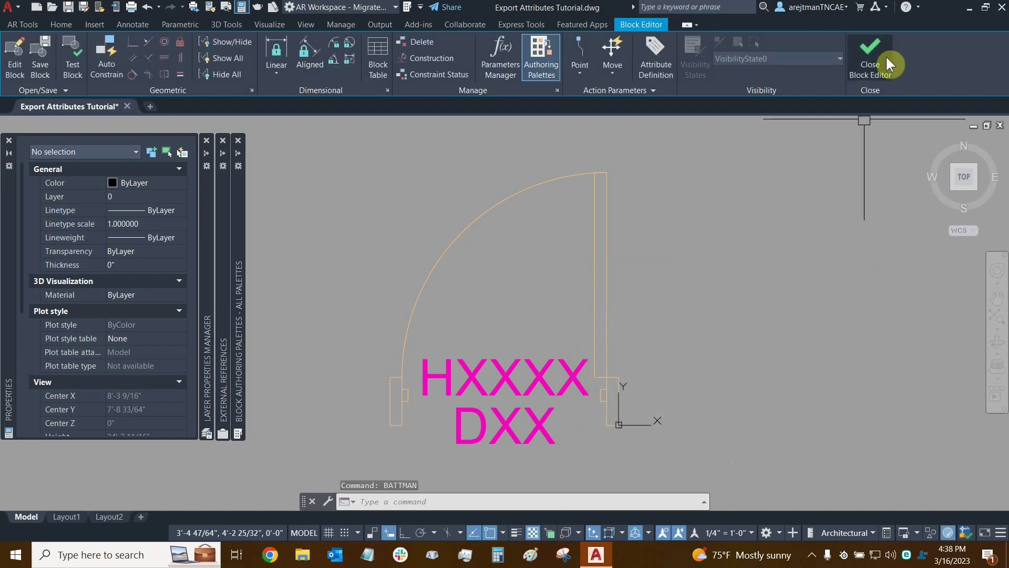
{"action": "left_click", "coordinate": [872, 53]}
{"action": "left_click", "coordinate": [512, 253]}
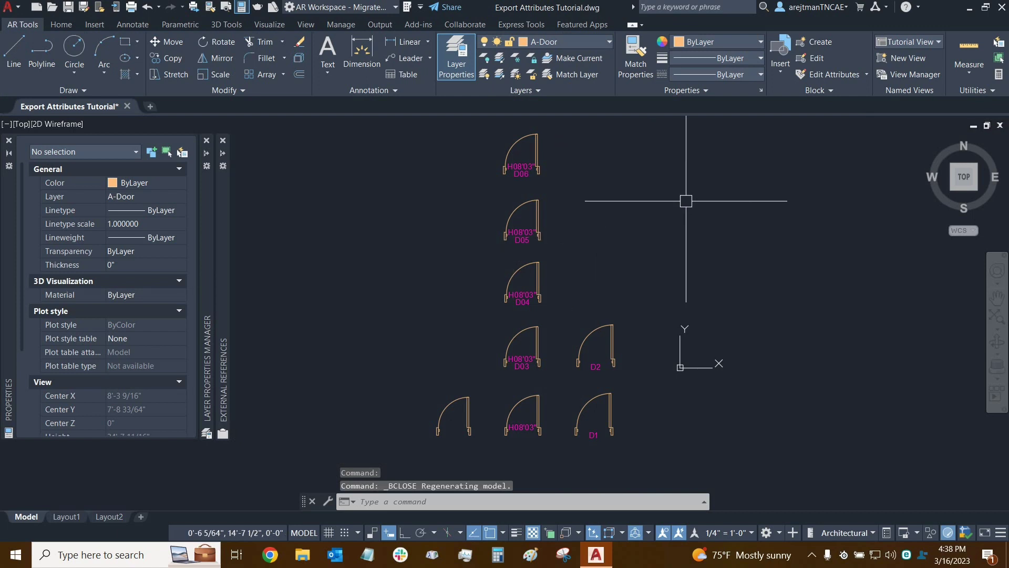
Insert another Door 2 Feet 10 Inches in 8 Inch Wall block directly above door D06 with ID D07.
{"action": "left_click", "coordinate": [780, 69]}
{"action": "left_click", "coordinate": [782, 116]}
{"action": "middle_click_drag", "start_coordinate": [609, 168], "coordinate": [645, 279]}
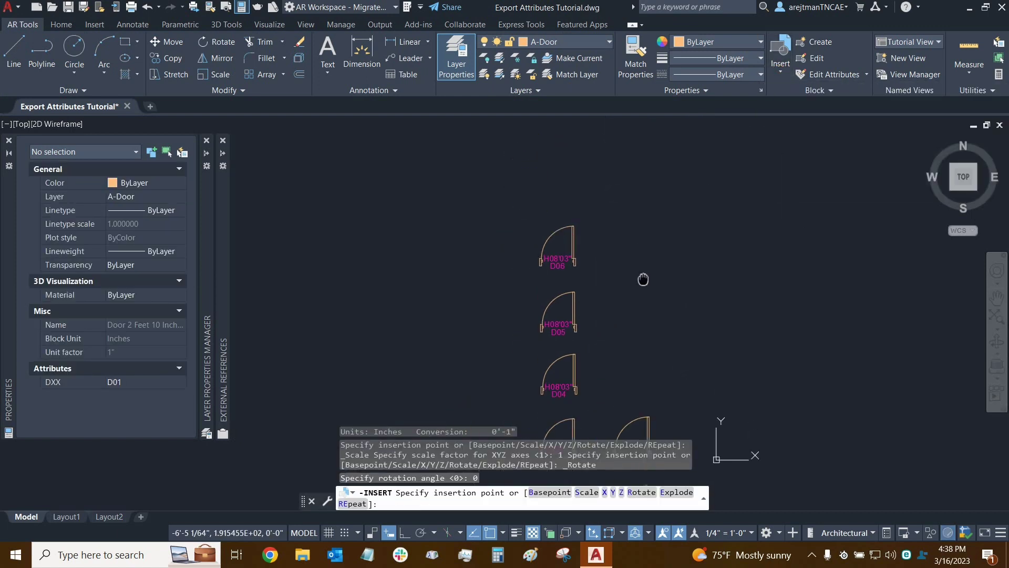
{"action": "left_click", "coordinate": [573, 221]}
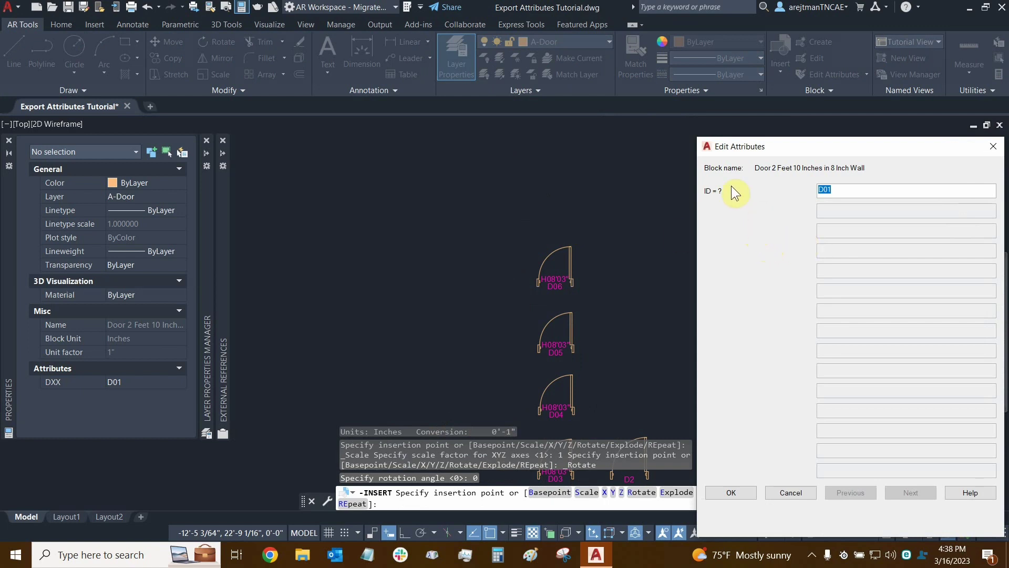
{"action": "left_click", "coordinate": [850, 194]}
{"action": "left_click", "coordinate": [734, 492]}
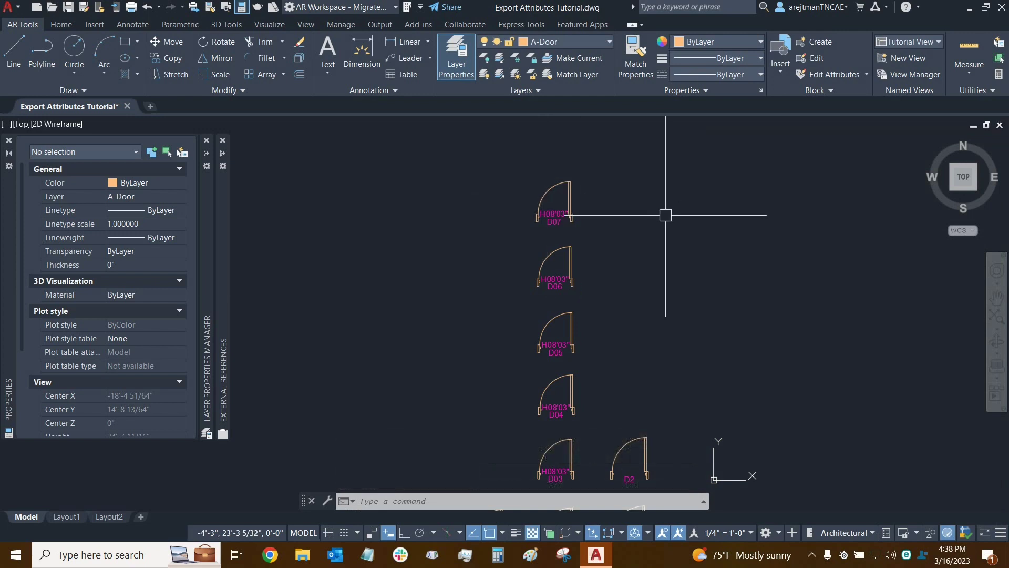
Set the DXX attribute of the Door 2 Feet 10 Inches in 8 Inch Wall block to Preset with BATTMAN and apply the change.
{"action": "type", "text": "BATTMAN"}
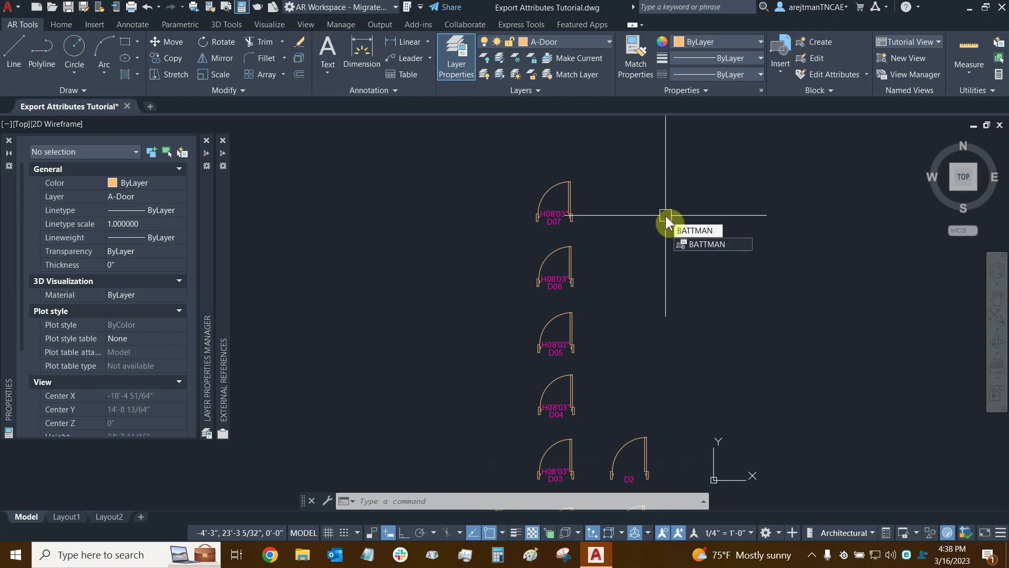
{"action": "left_click", "coordinate": [699, 241]}
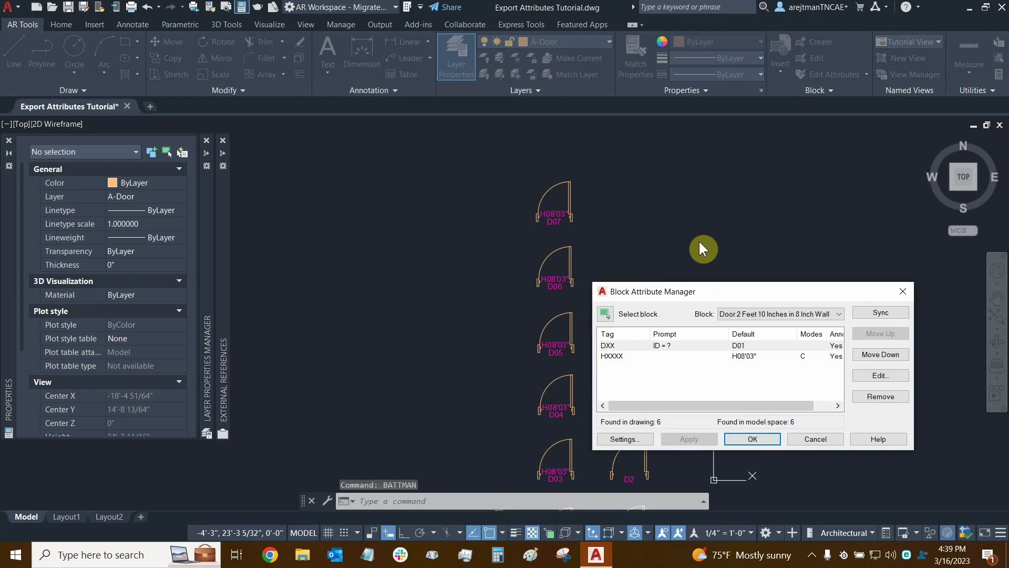
{"action": "left_click", "coordinate": [811, 346]}
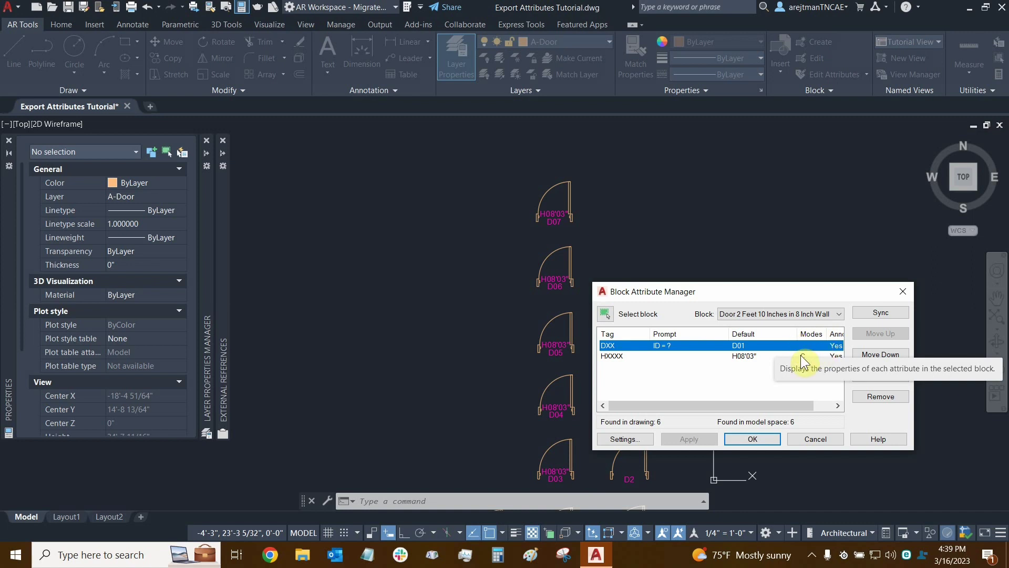
{"action": "left_click", "coordinate": [883, 375]}
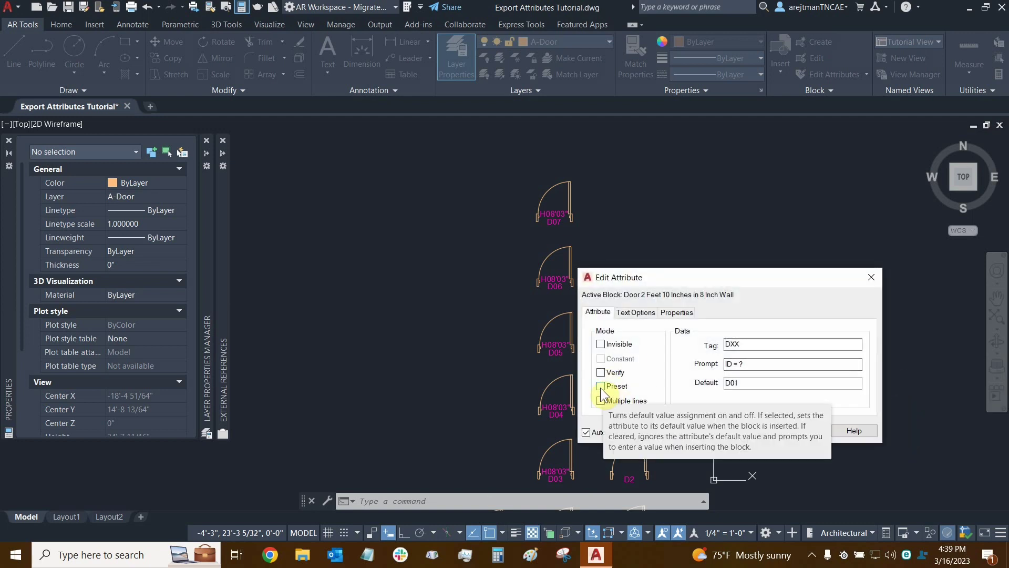
{"action": "left_click", "coordinate": [600, 386]}
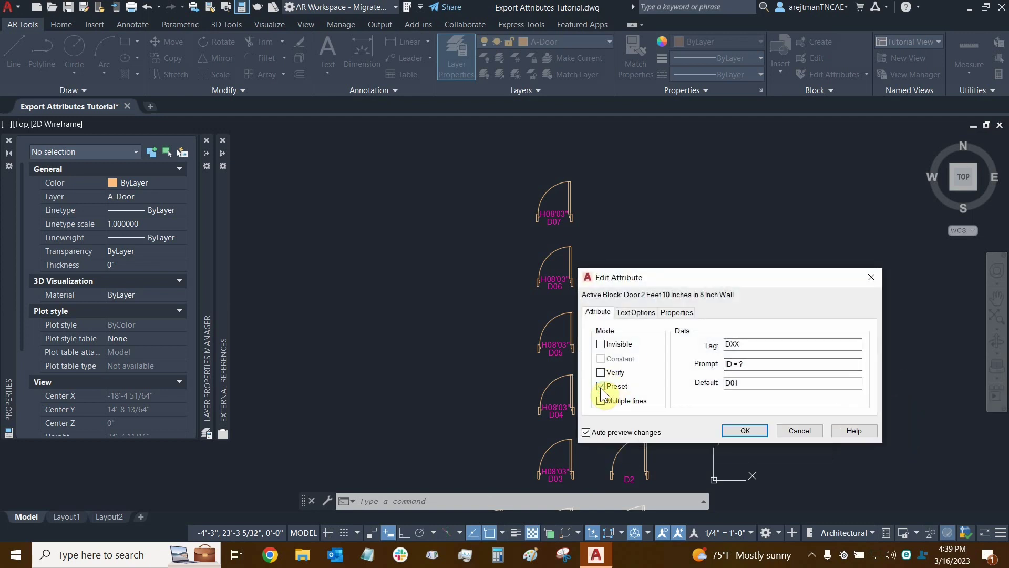
{"action": "left_click", "coordinate": [737, 430]}
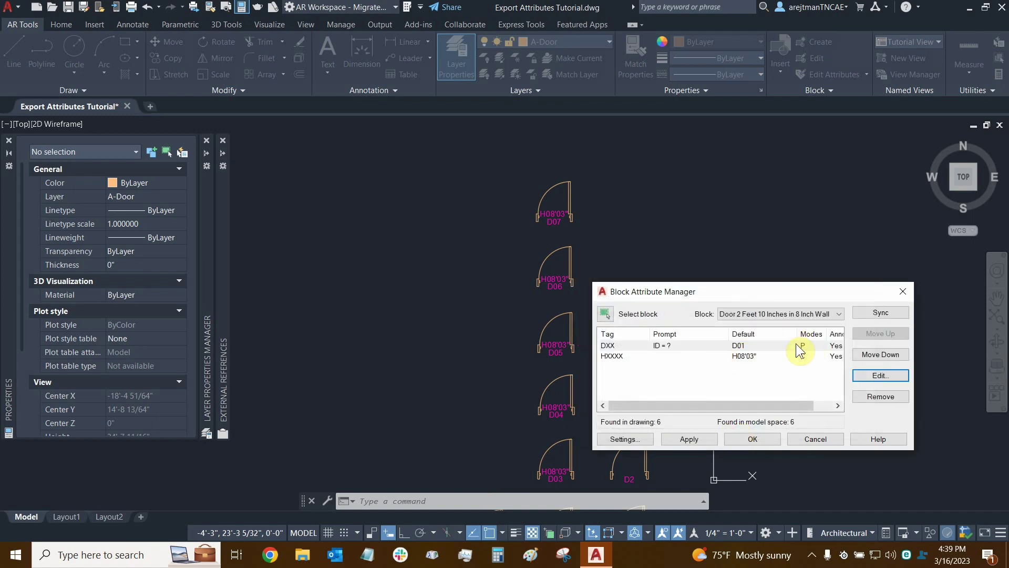
{"action": "left_click", "coordinate": [692, 440]}
{"action": "left_click", "coordinate": [738, 441]}
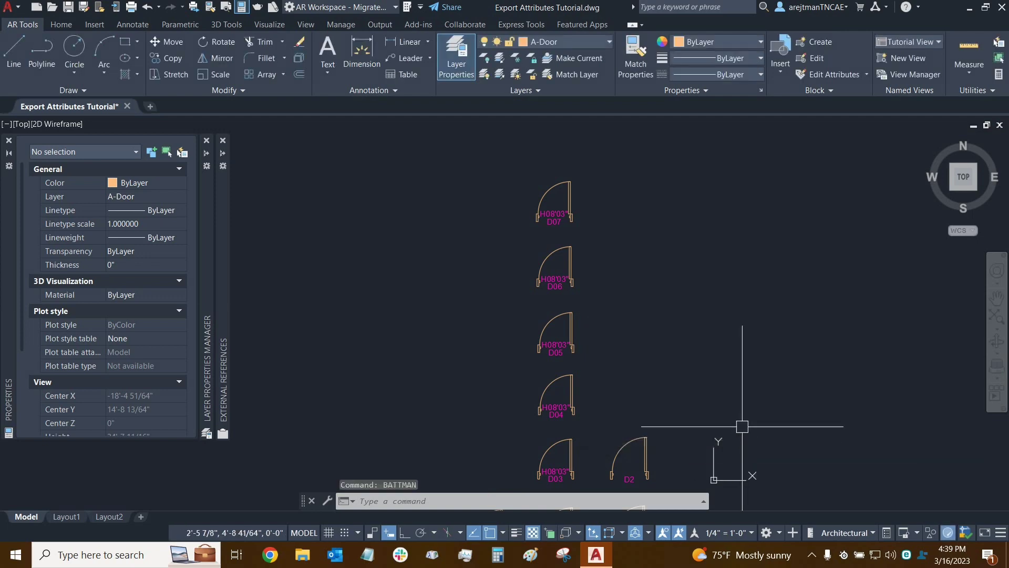
Insert another Door 2 Feet 10 Inches in 8 Inch Wall block directly above door D07, keeping its preset ID D01.
{"action": "left_click", "coordinate": [775, 68]}
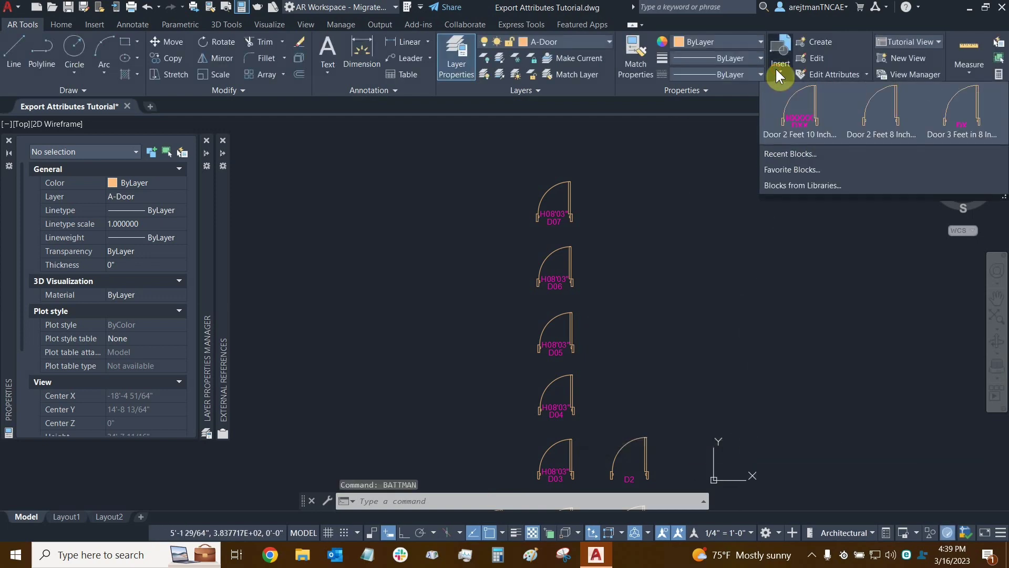
{"action": "left_click", "coordinate": [814, 127]}
{"action": "middle_click_drag", "start_coordinate": [559, 163], "coordinate": [579, 200]}
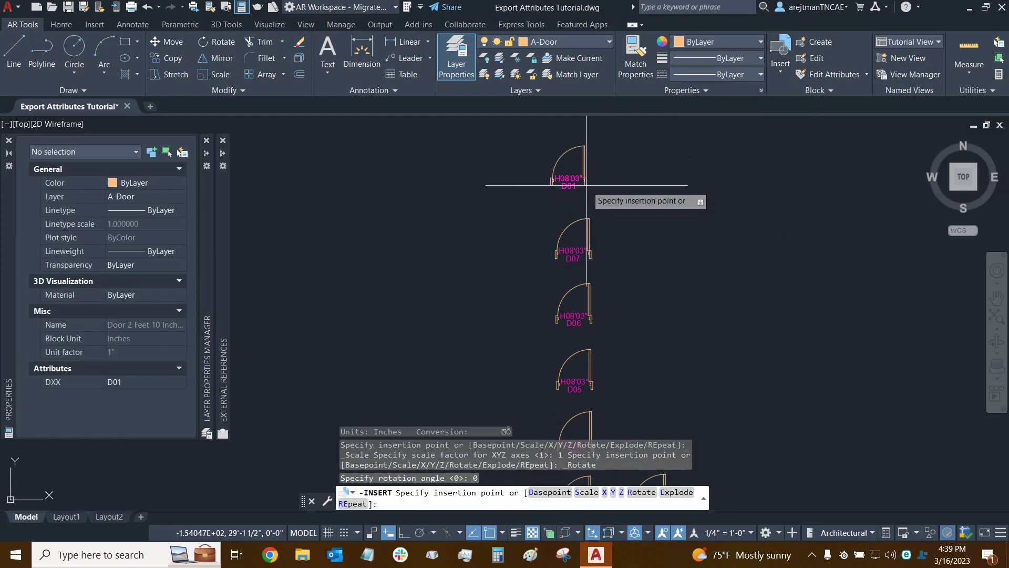
{"action": "left_click", "coordinate": [590, 187]}
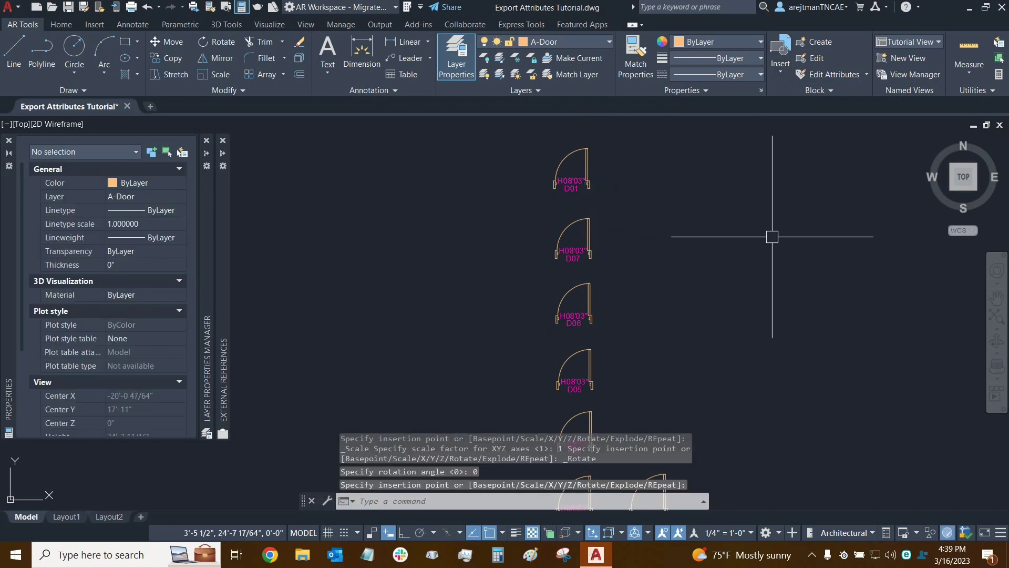
{"action": "scroll", "coordinate": [566, 198], "scroll_direction": "up", "scroll_amount": 4}
{"action": "scroll", "coordinate": [558, 190], "scroll_direction": "down", "scroll_amount": 1}
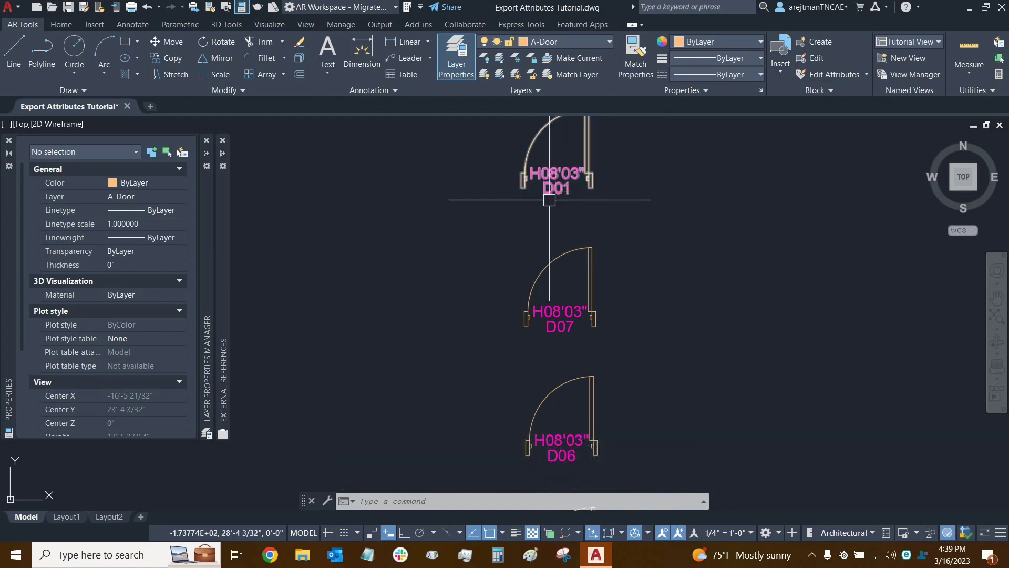
{"action": "scroll", "coordinate": [685, 180], "scroll_direction": "down", "scroll_amount": 3}
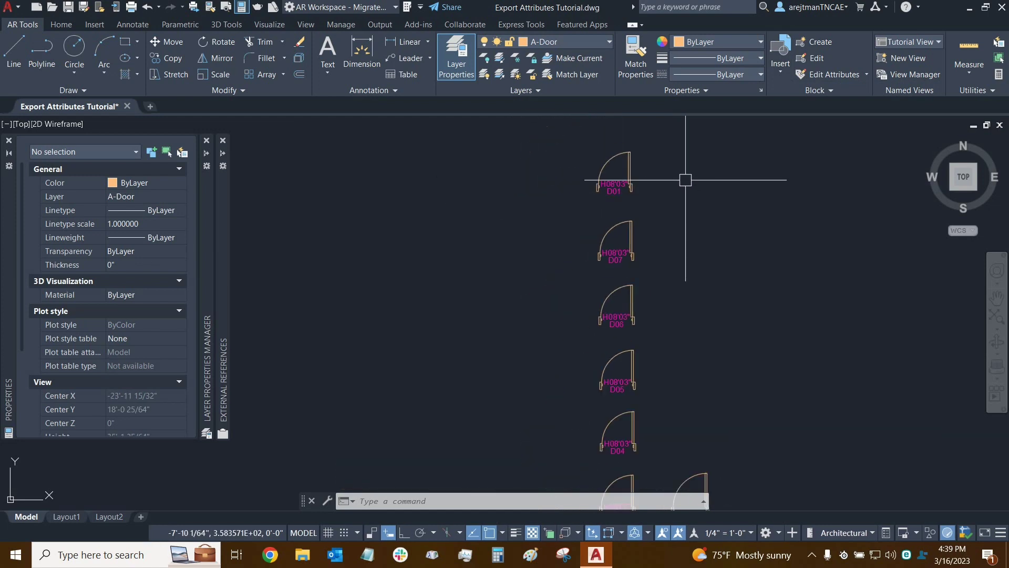
{"action": "middle_click_drag", "start_coordinate": [684, 180], "coordinate": [625, 159]}
{"action": "scroll", "coordinate": [609, 152], "scroll_direction": "down", "scroll_amount": 2}
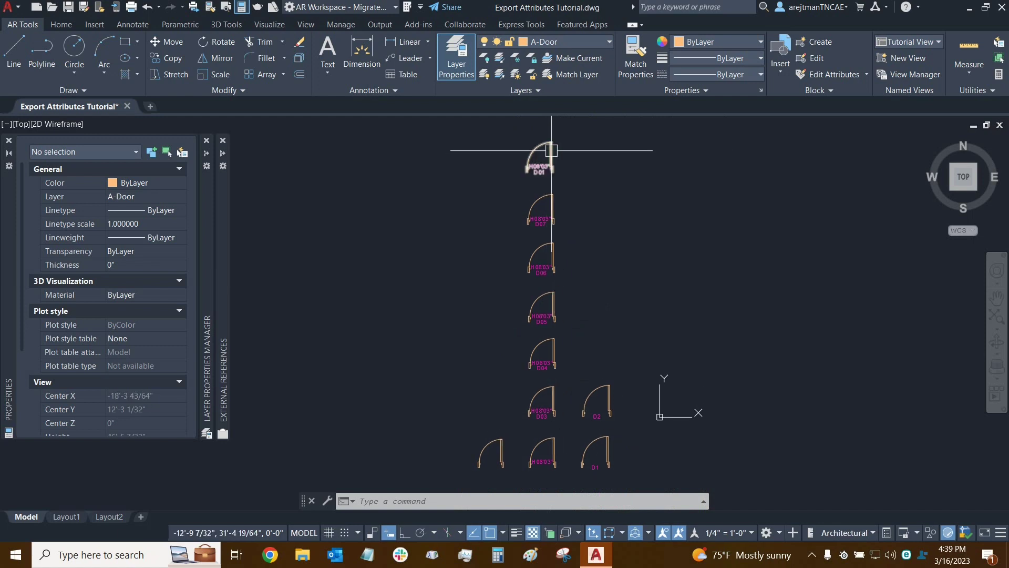
Check the door block's attribute modes with BATTMAN from model space, then close the manager.
{"action": "type", "text": "BATTMAN"}
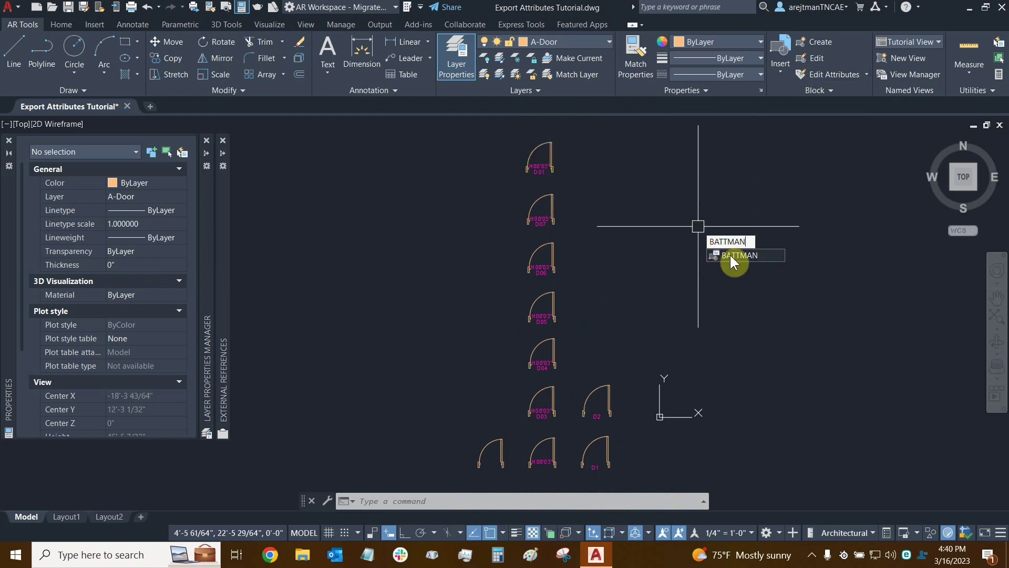
{"action": "left_click", "coordinate": [729, 253]}
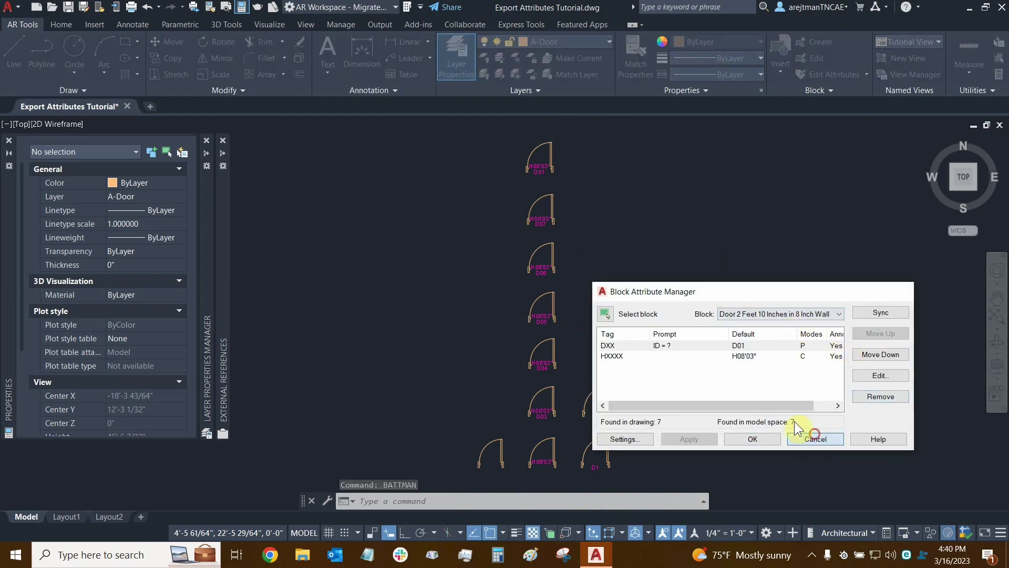
{"action": "left_click", "coordinate": [753, 439]}
Open the topmost door in the Block Editor, examine the DXX attribute's mode settings with BATTMAN, and exit without changes.
{"action": "left_click", "coordinate": [543, 151]}
{"action": "right_click", "coordinate": [545, 143]}
{"action": "left_click", "coordinate": [581, 197]}
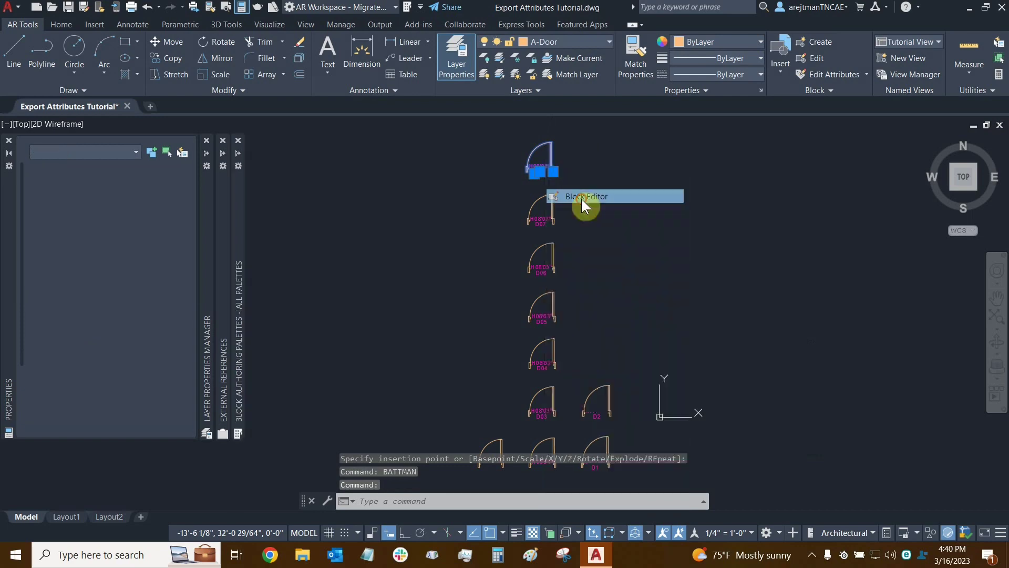
{"action": "type", "text": "battman"}
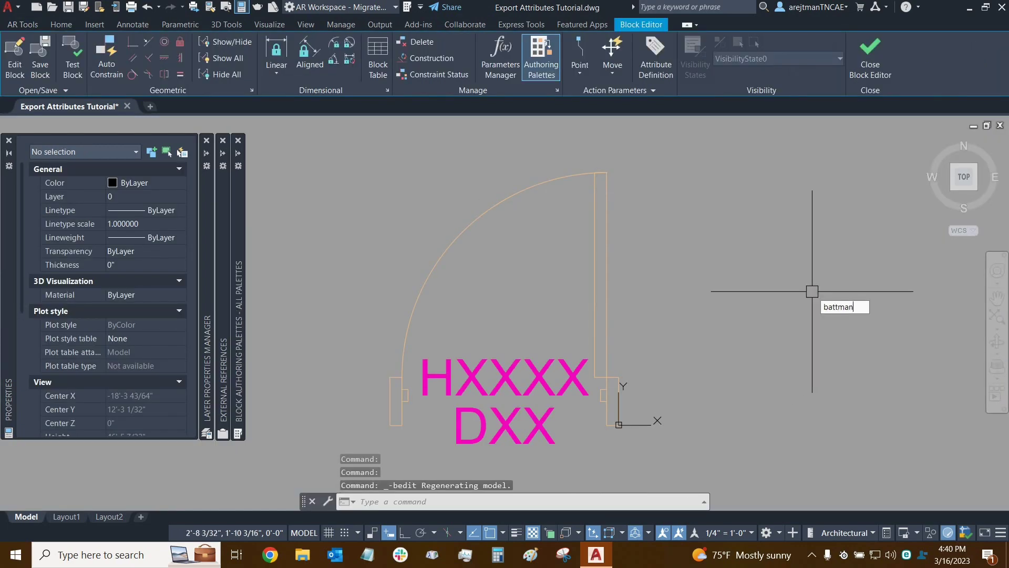
{"action": "key", "text": "Return"}
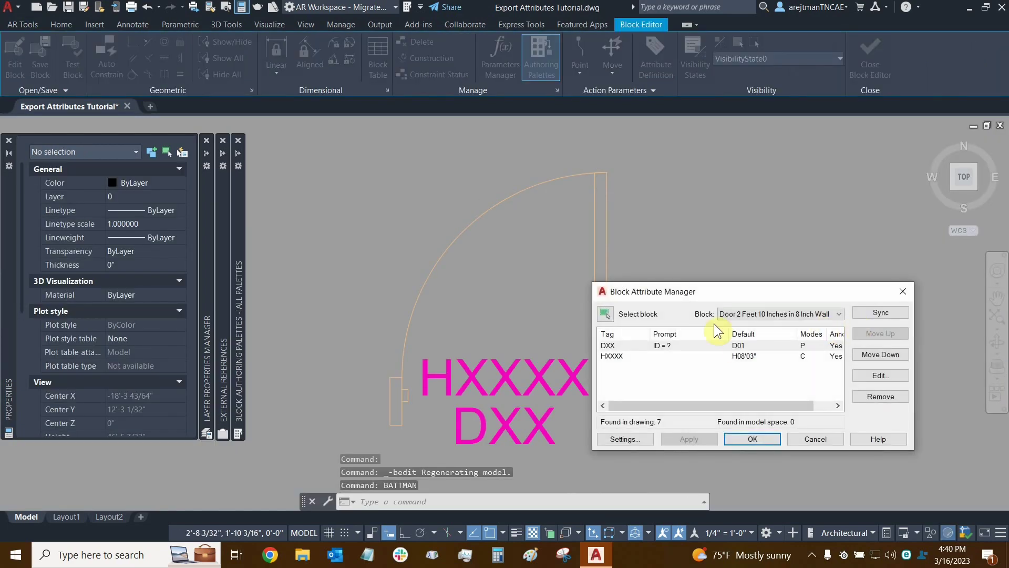
{"action": "left_click", "coordinate": [809, 345]}
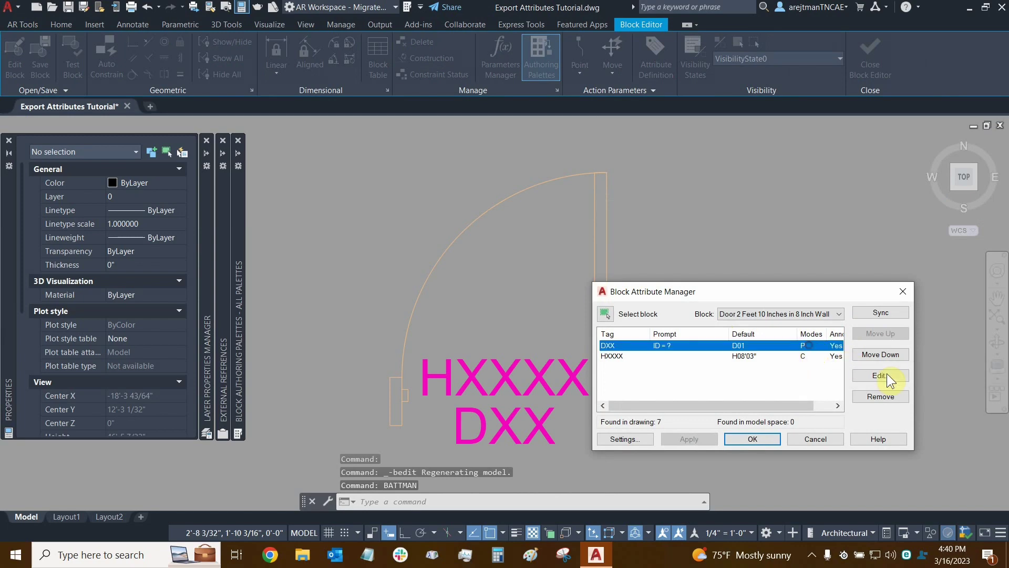
{"action": "left_click", "coordinate": [886, 375]}
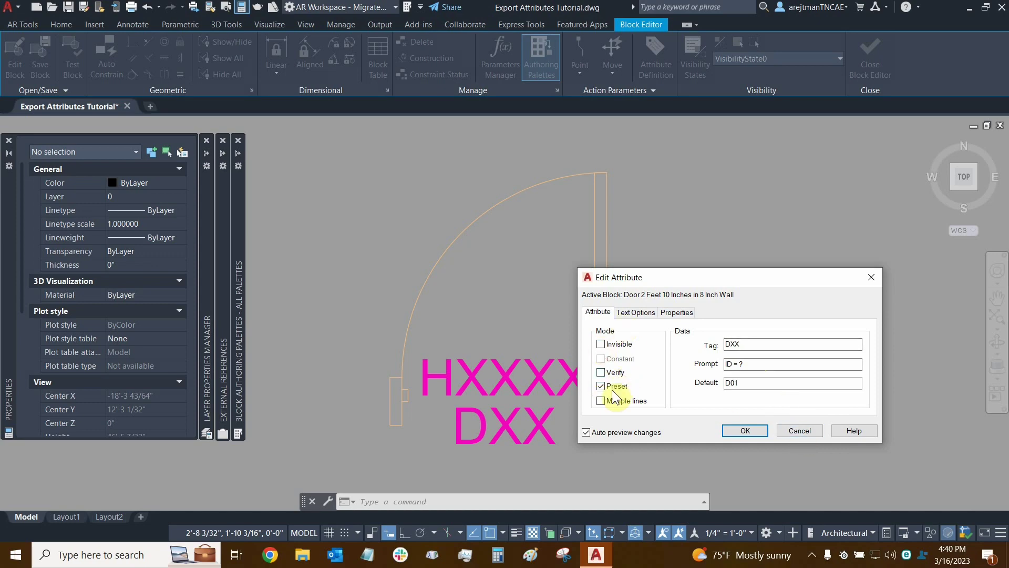
{"action": "left_click", "coordinate": [809, 436]}
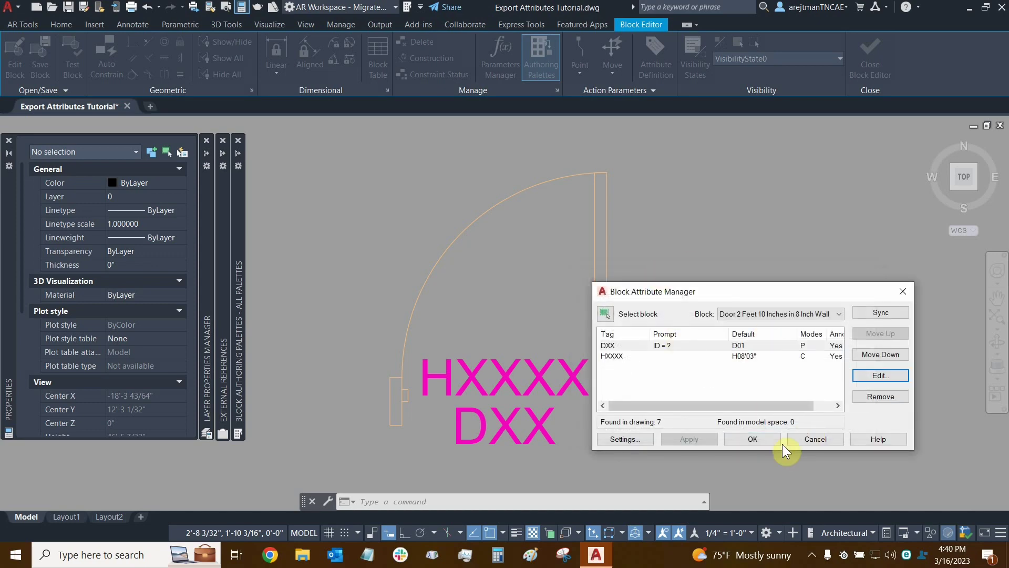
{"action": "left_click", "coordinate": [809, 438]}
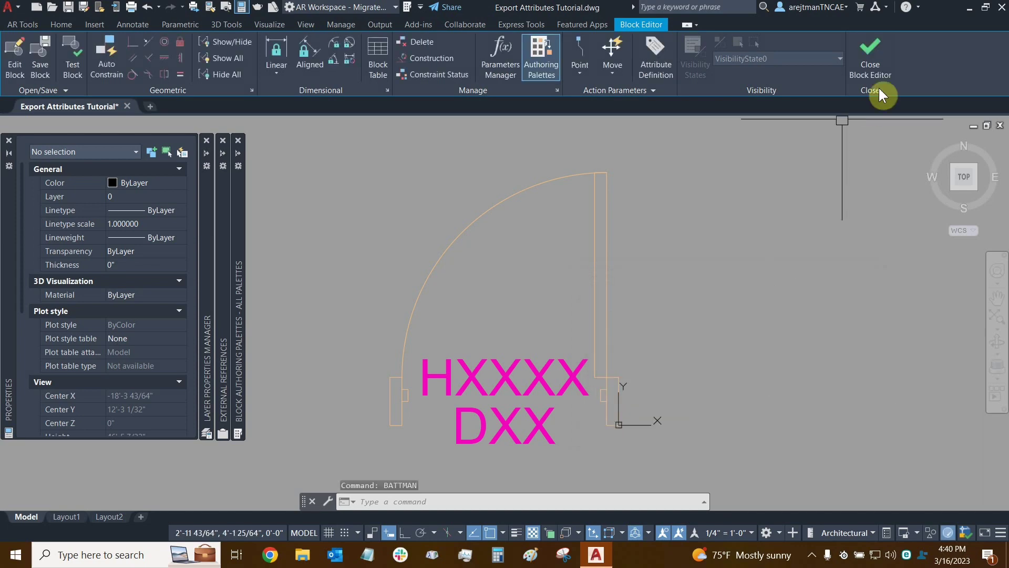
{"action": "left_click", "coordinate": [881, 50]}
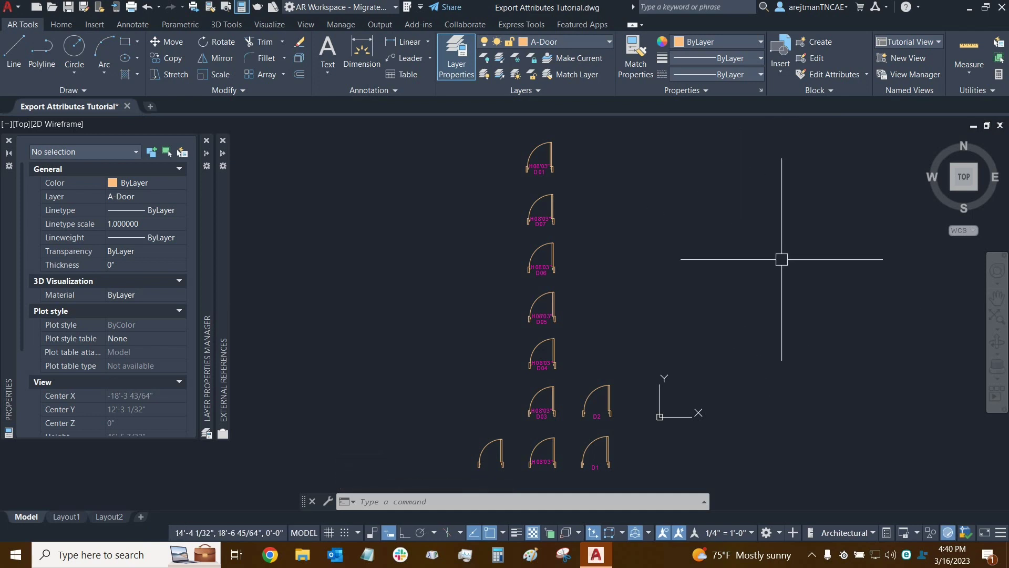
Recheck the DXX attribute's mode with BATTMAN outside the Block Editor and close the manager.
{"action": "type", "text": "battman"}
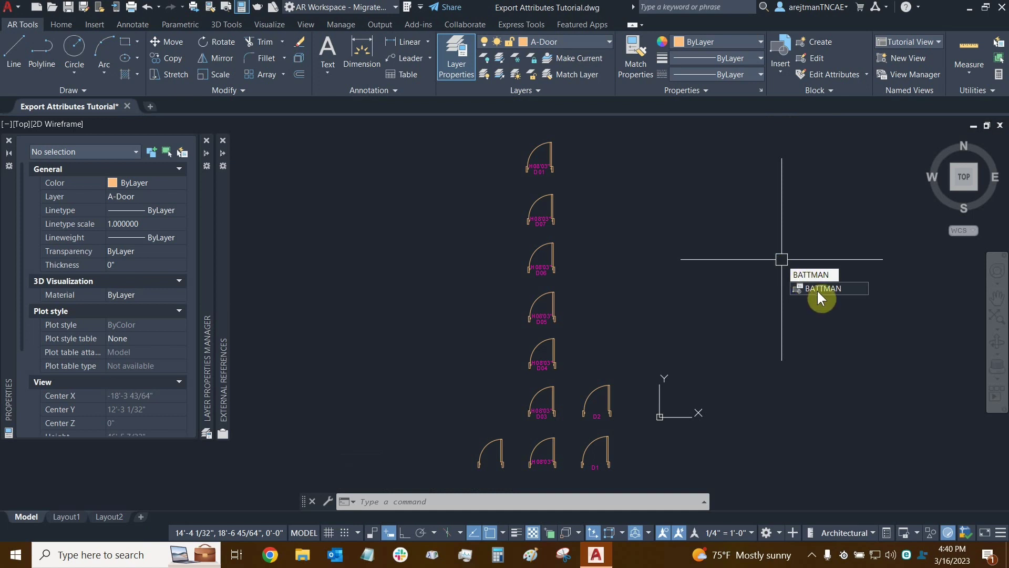
{"action": "key", "text": "Return"}
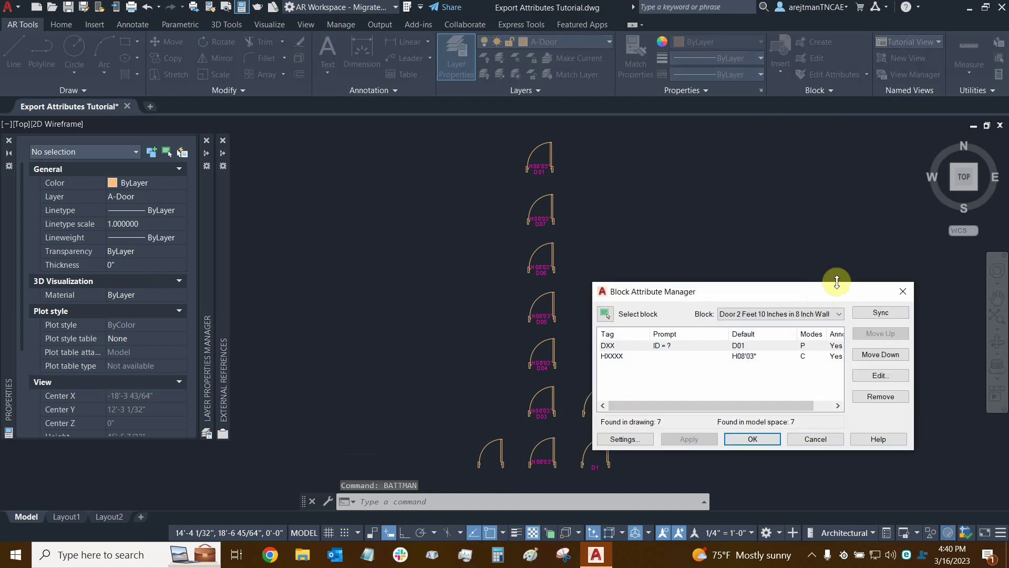
{"action": "left_click", "coordinate": [805, 345]}
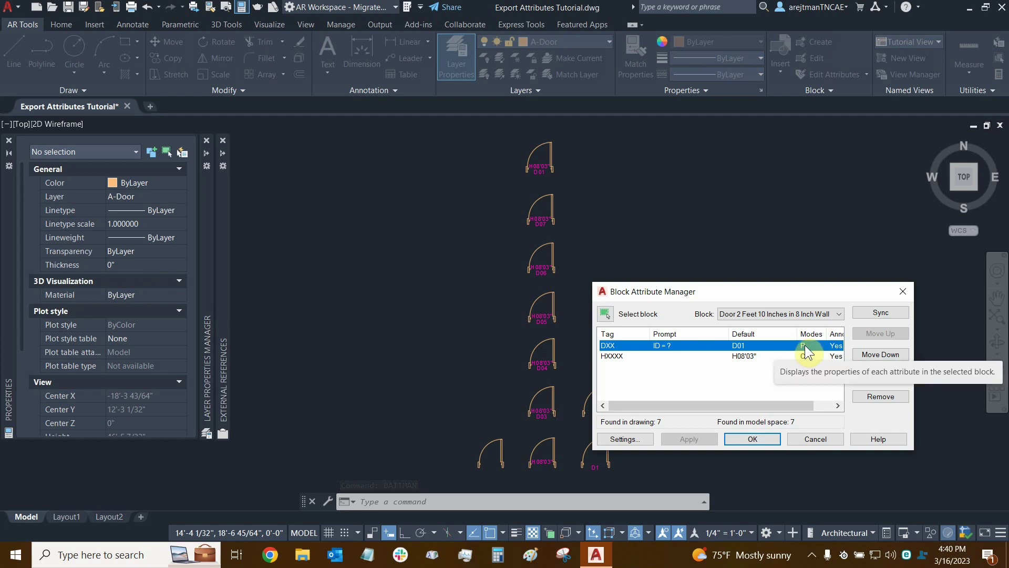
{"action": "left_click", "coordinate": [753, 439]}
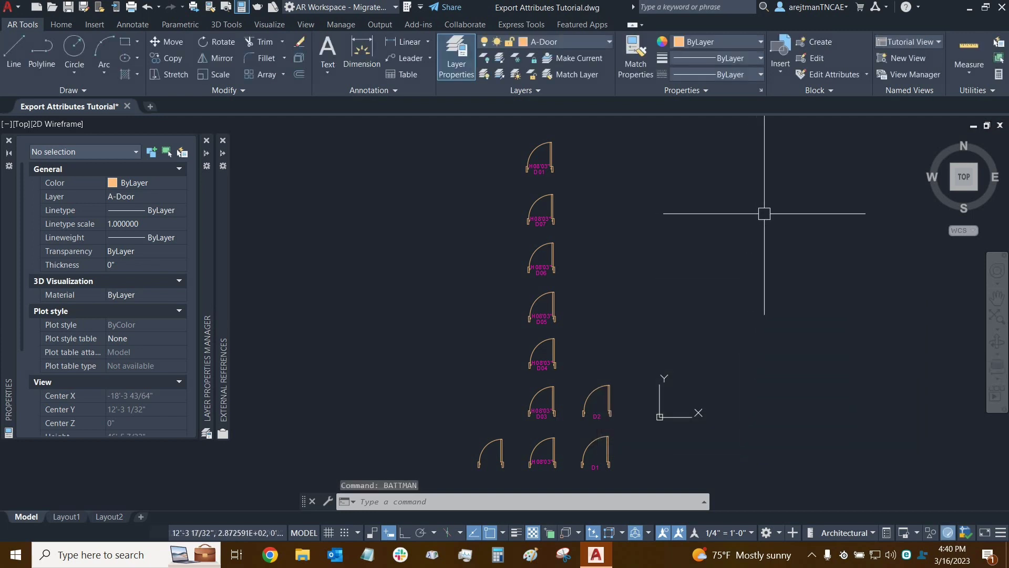